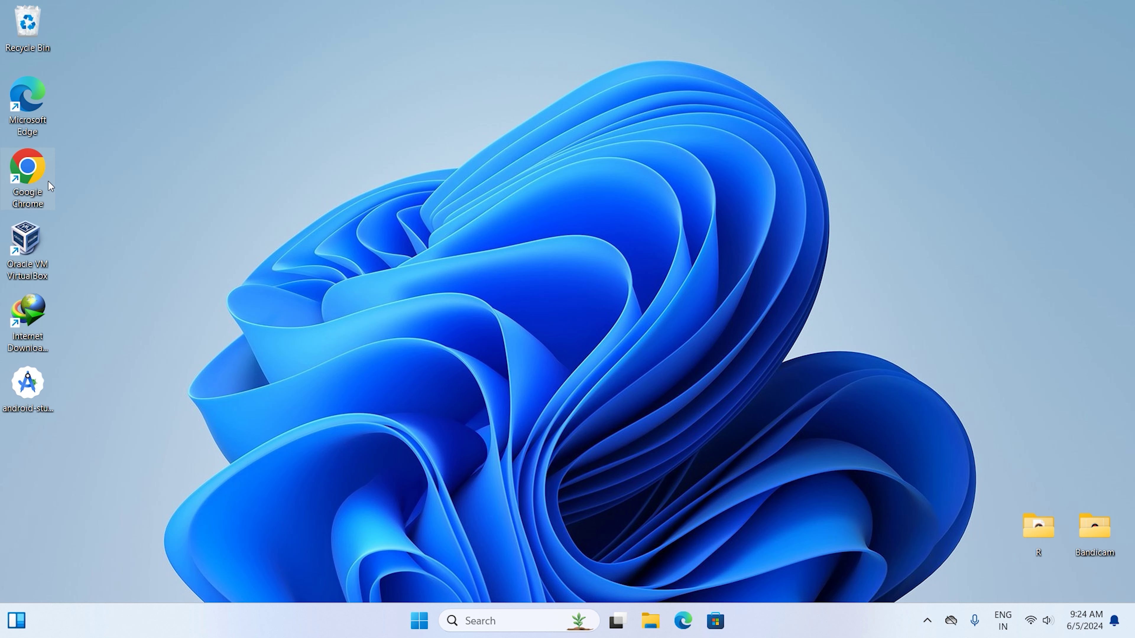
Step: Open Google Chrome, search Google for "android studio" and open the official Android Studio download page
double_click(48, 186)
text(a)
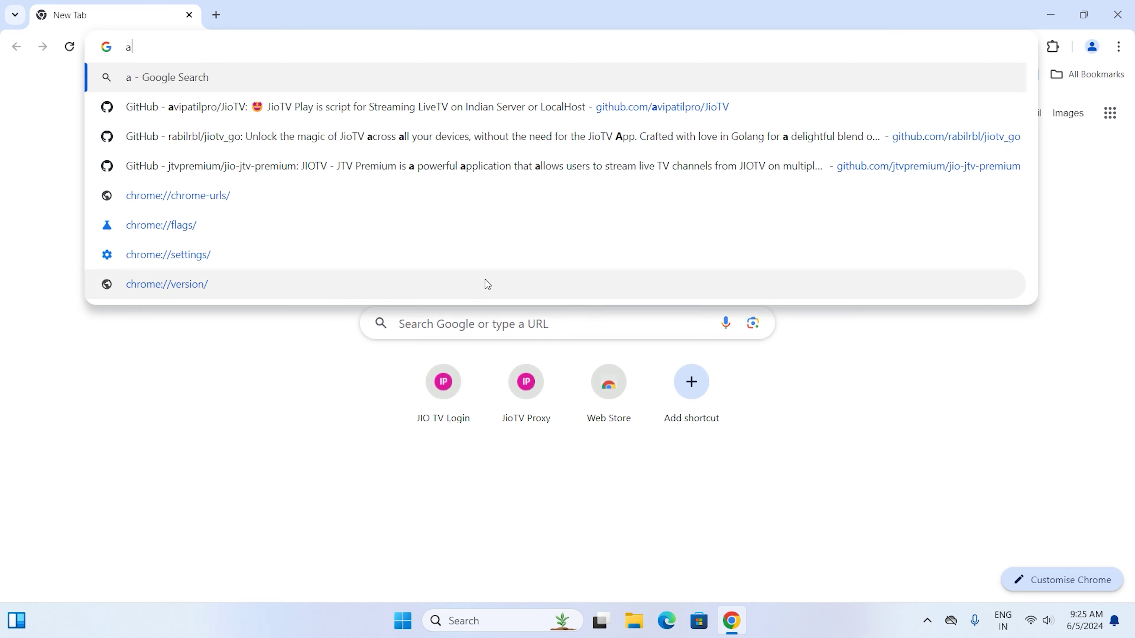
text(ndroid stu)
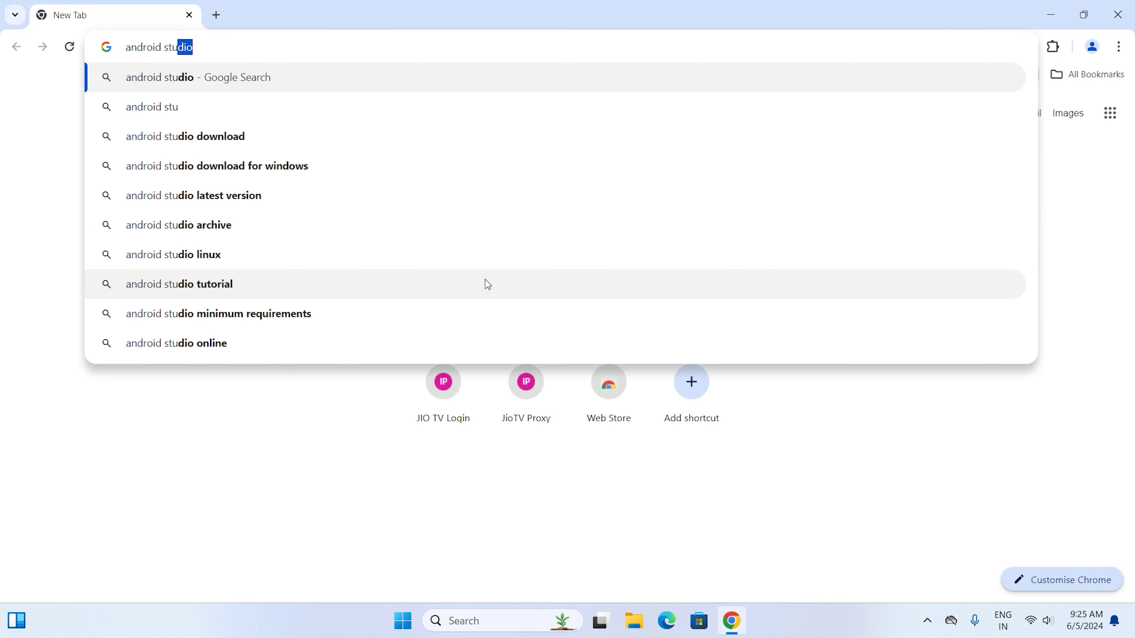
key(Return)
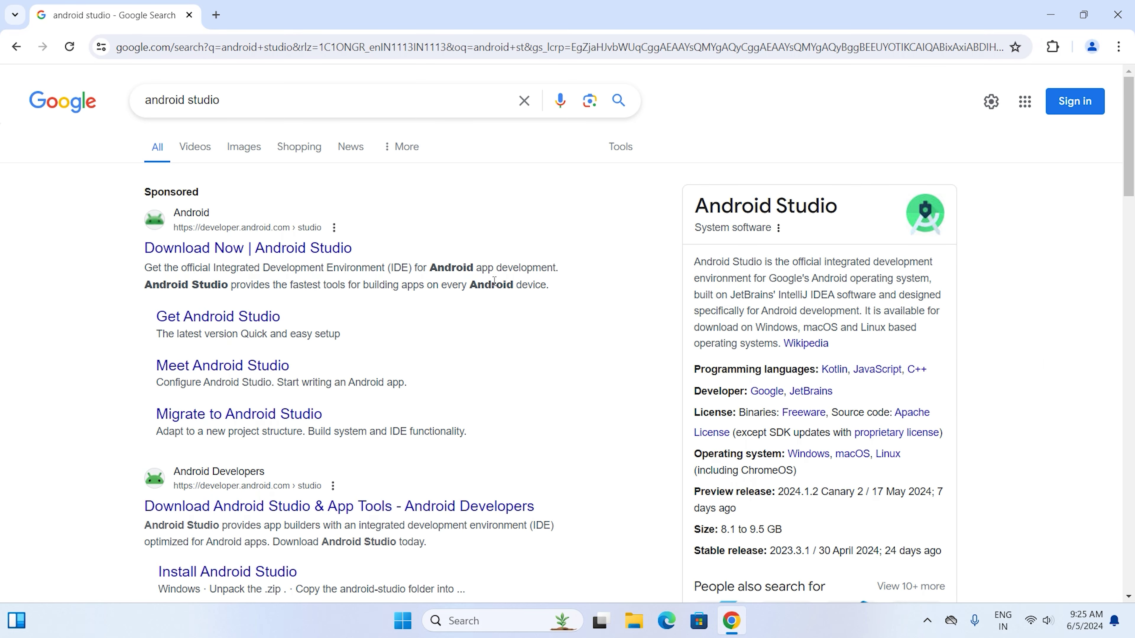
scroll(237, 449, down, 2)
click(216, 439)
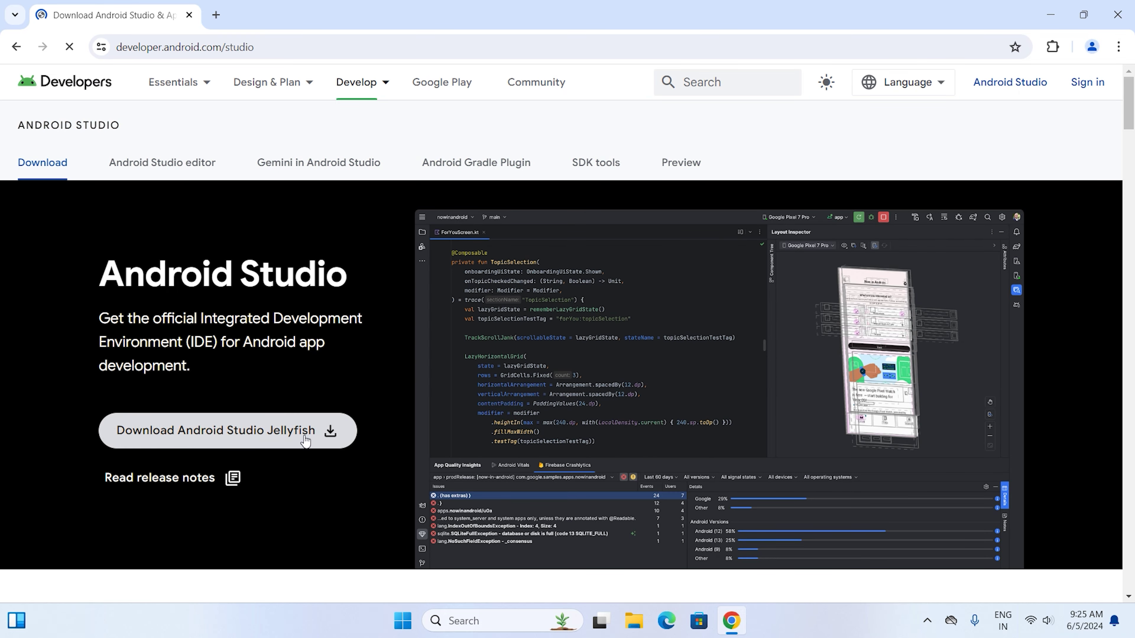
Step: Agree to the terms and conditions and request the download of Android Studio Jellyfish 2023.3.1 Patch 1 for Windows
click(307, 439)
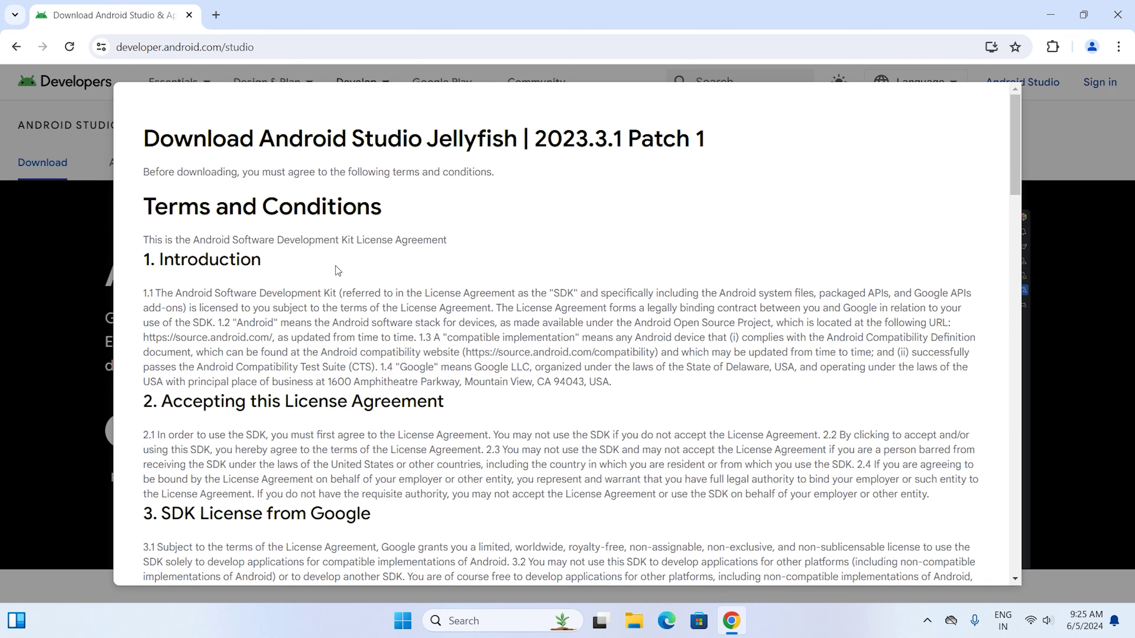
scroll(325, 438, down, 10)
scroll(326, 438, down, 15)
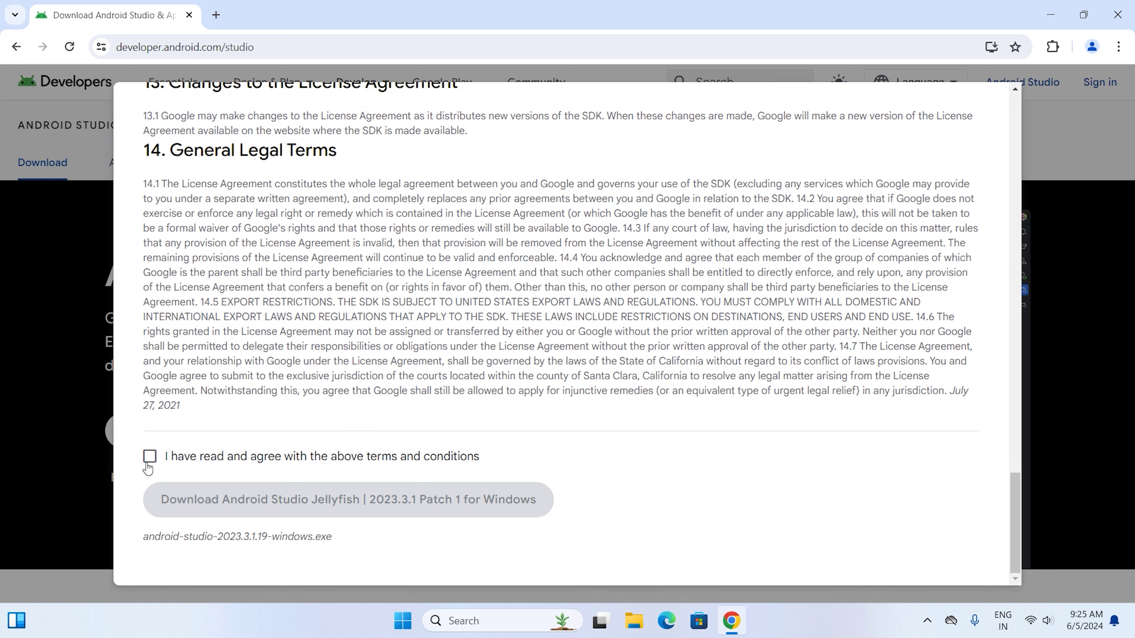
click(150, 456)
click(296, 516)
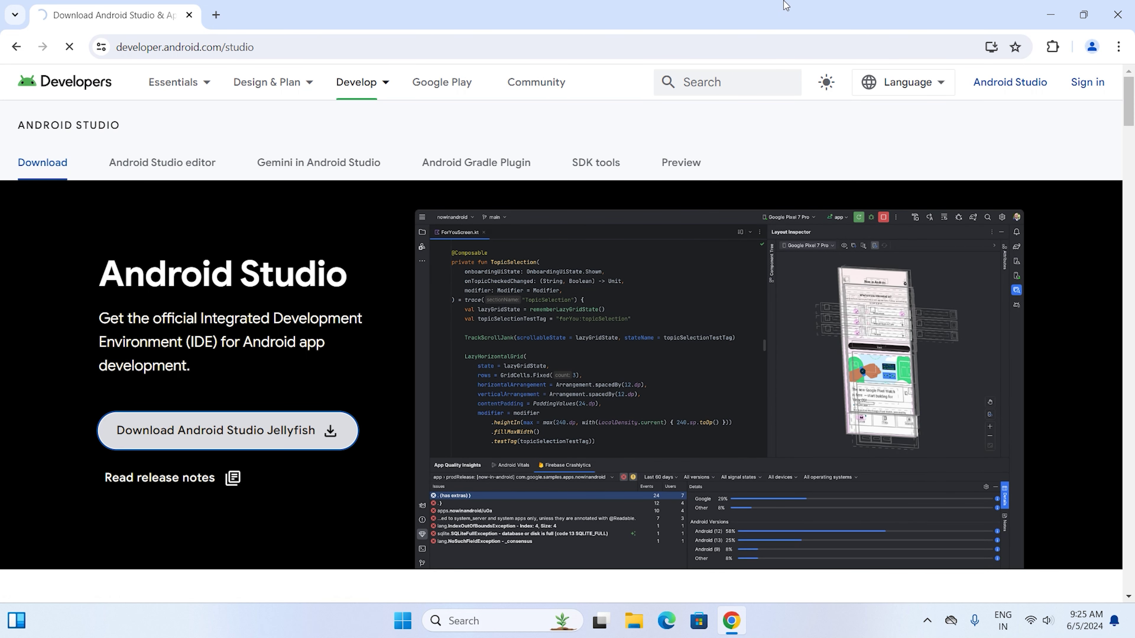
Step: Cancel the Android Studio installer download and close the browser
drag(787, 5, 708, 62)
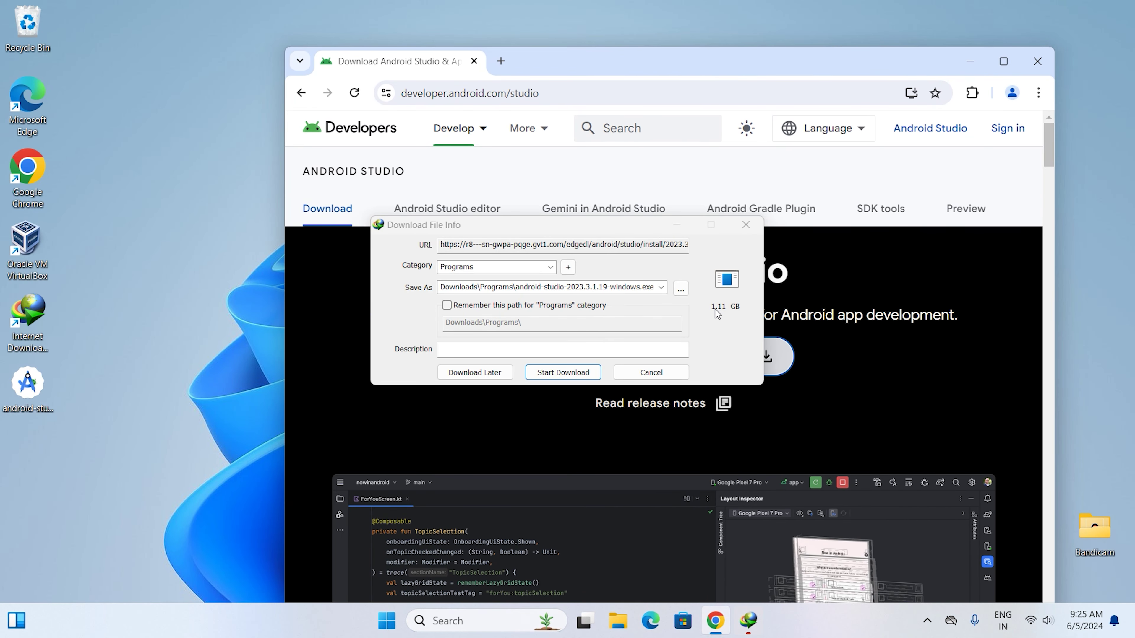
click(651, 372)
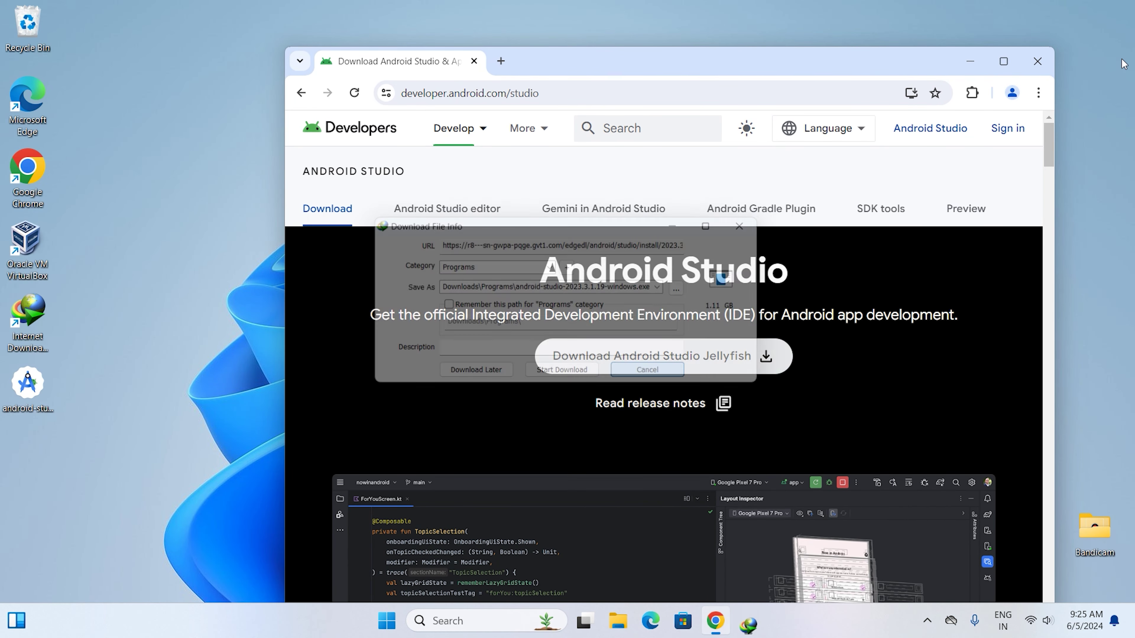
click(1037, 60)
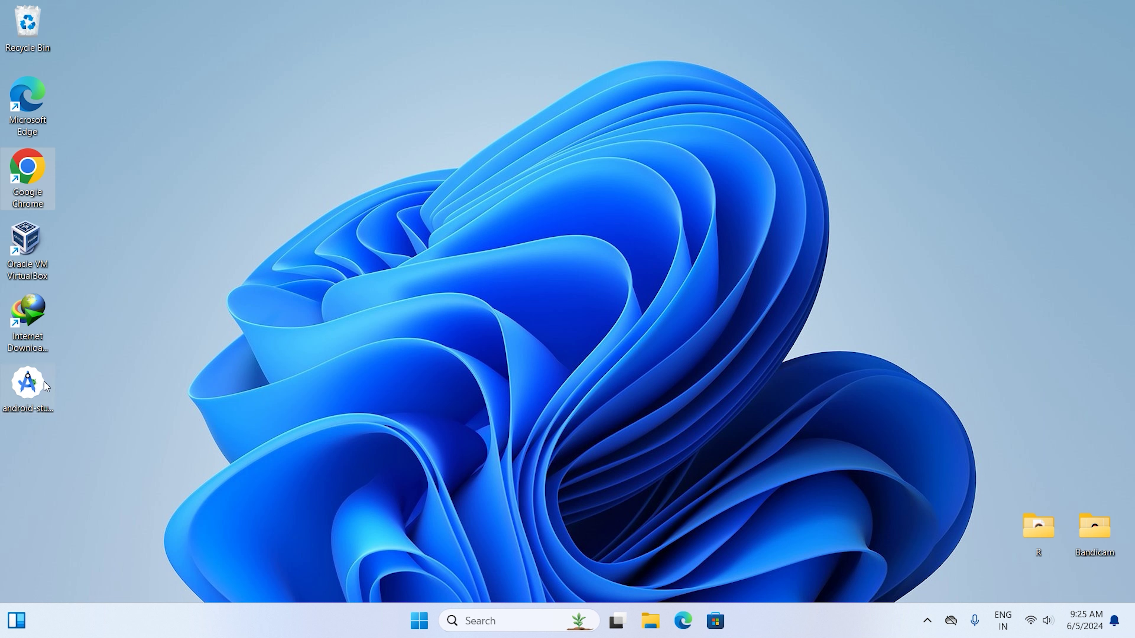
Step: Check the file properties of the Android Studio installer on the desktop and close them without changes
click(39, 398)
right_click(39, 398)
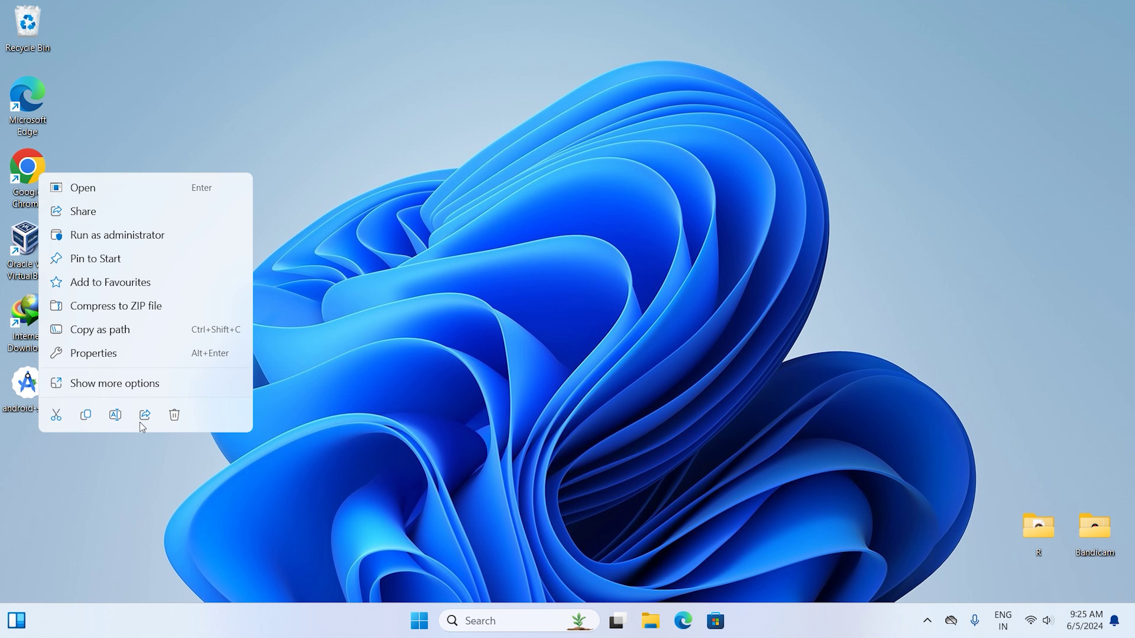
click(126, 393)
click(117, 392)
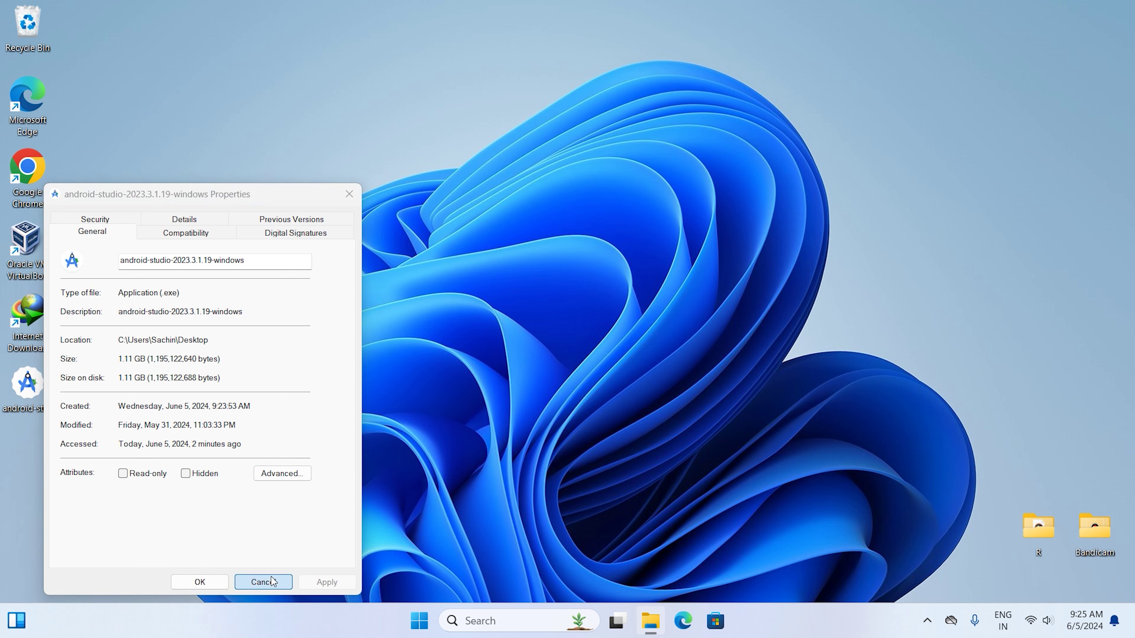
click(268, 578)
Step: Launch the Android Studio installer from the desktop and continue past the component selection with the default components
double_click(27, 393)
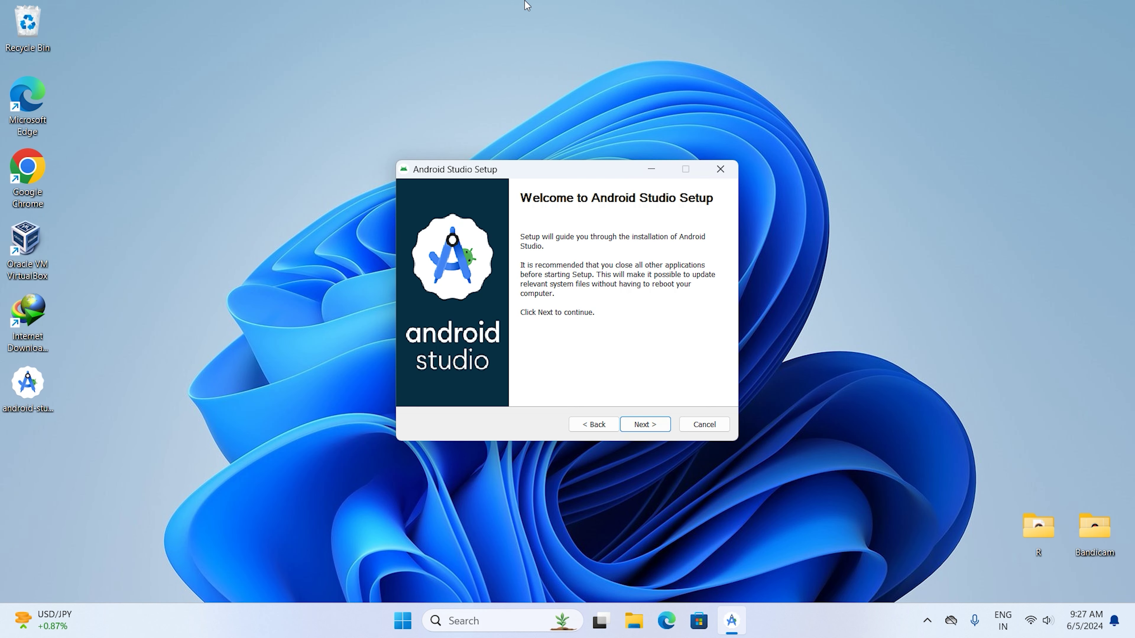
click(650, 425)
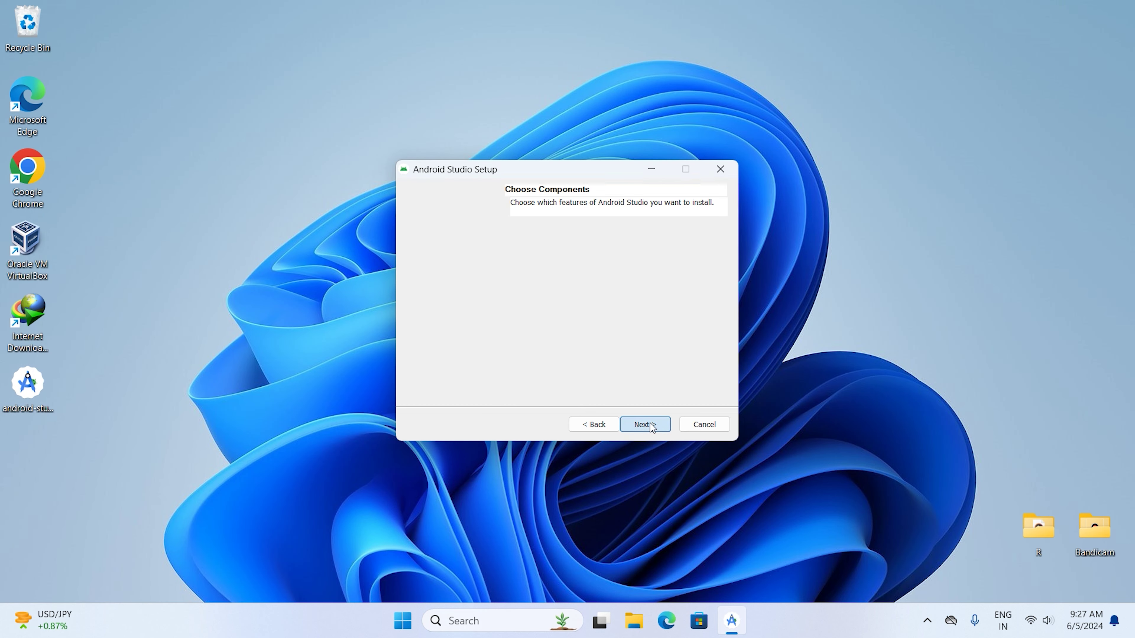
click(651, 426)
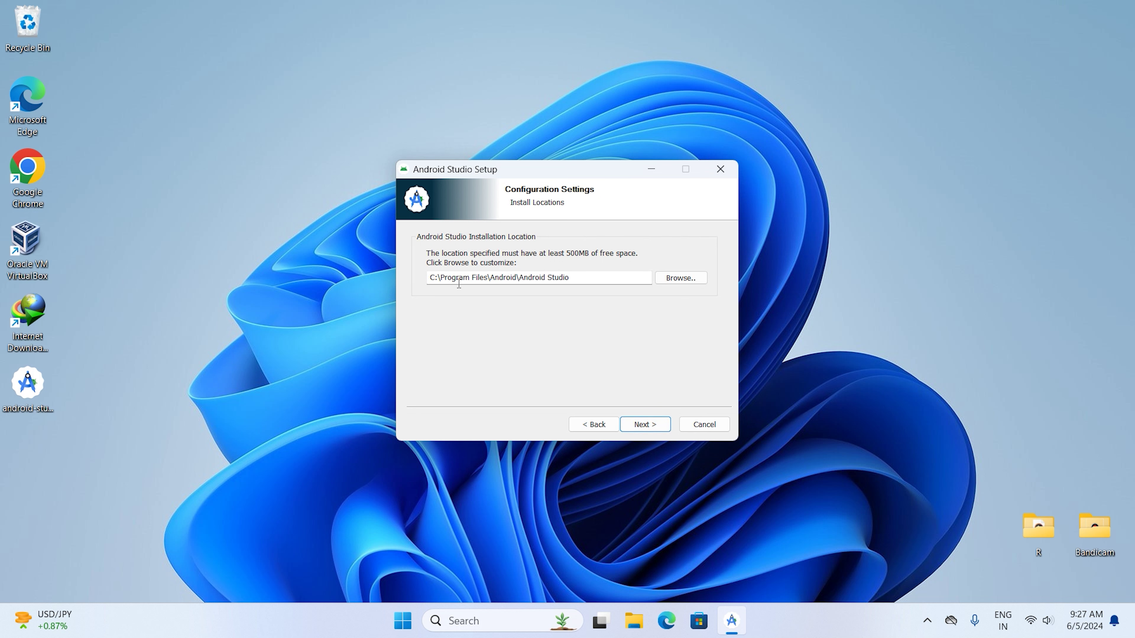
Step: Copy the installation path and accept C:\Program Files\Android\Android Studio as the install location
drag(459, 281, 379, 295)
click(575, 278)
right_click(535, 282)
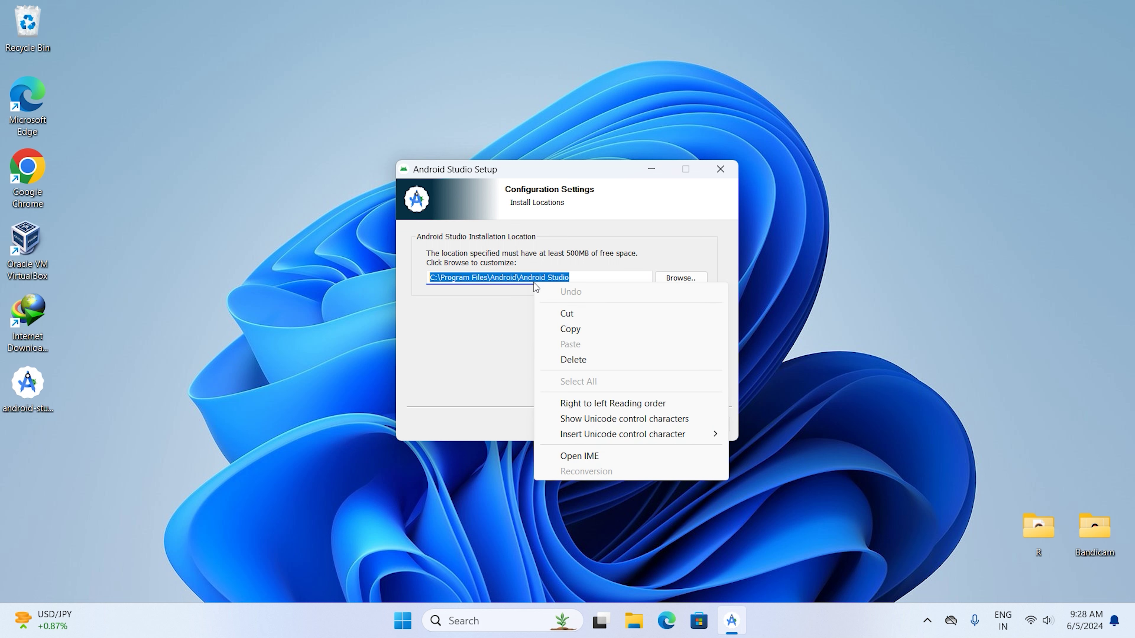
click(567, 333)
click(643, 425)
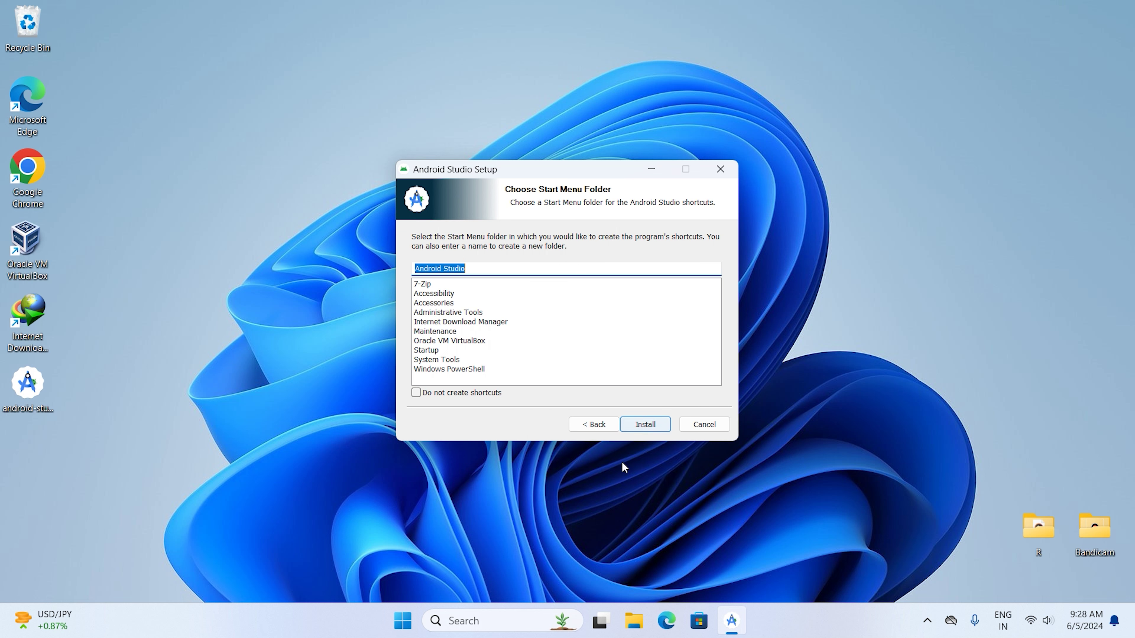
Step: Install with the Android Studio Start Menu folder and finish the setup with Start Android Studio enabled
click(640, 427)
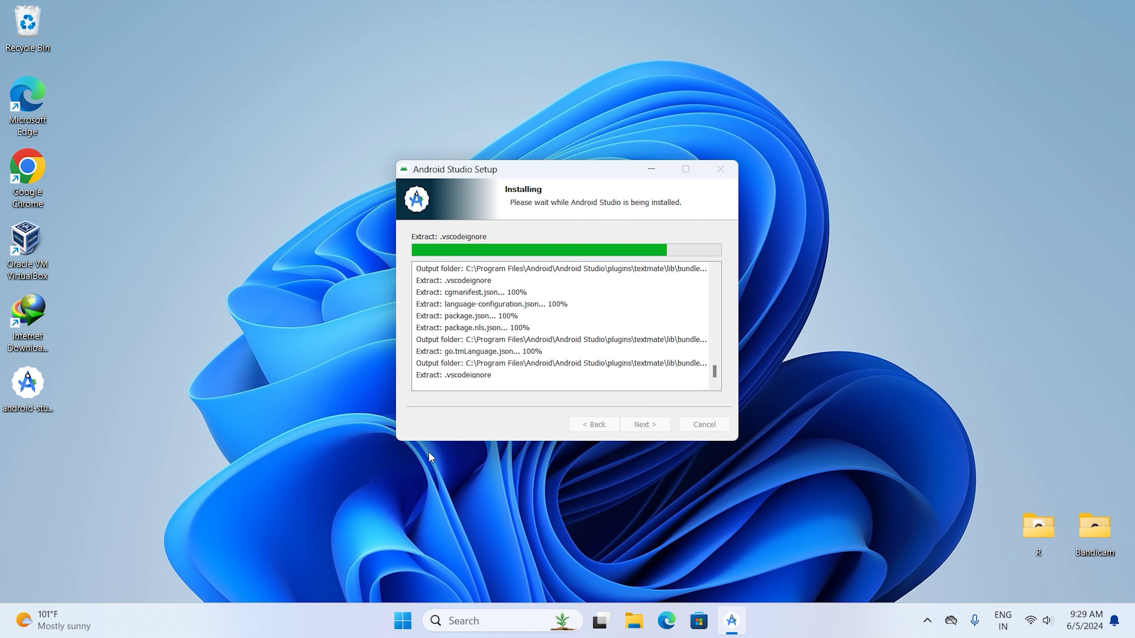
click(639, 423)
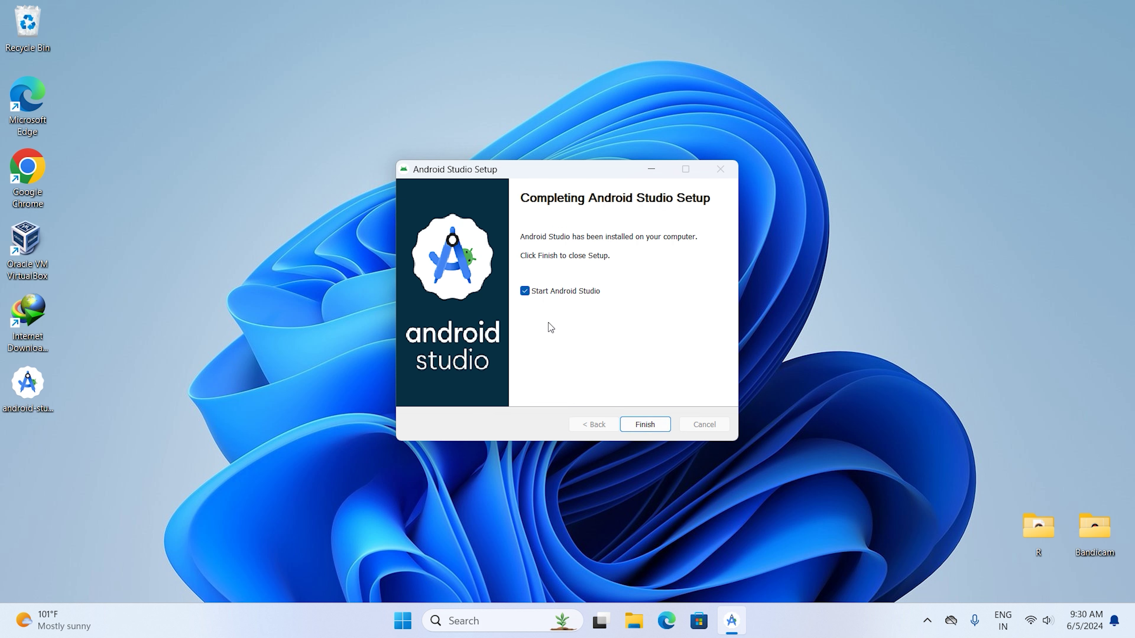
click(651, 423)
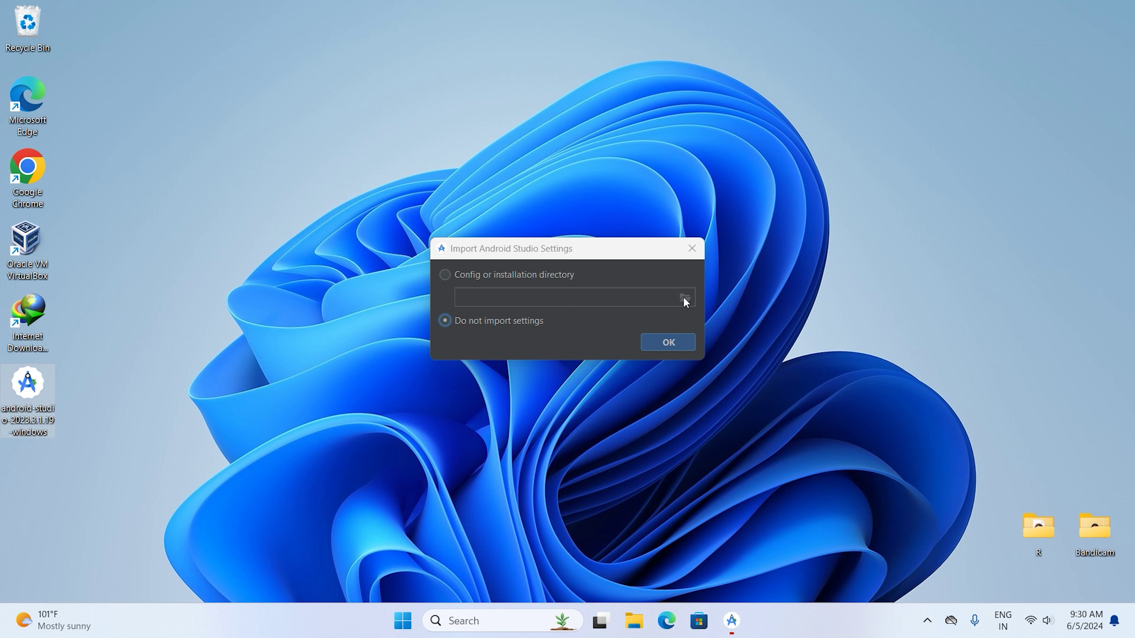
Step: Skip importing settings, decline sending usage statistics to Google, and continue past the Setup Wizard's welcome page
click(643, 342)
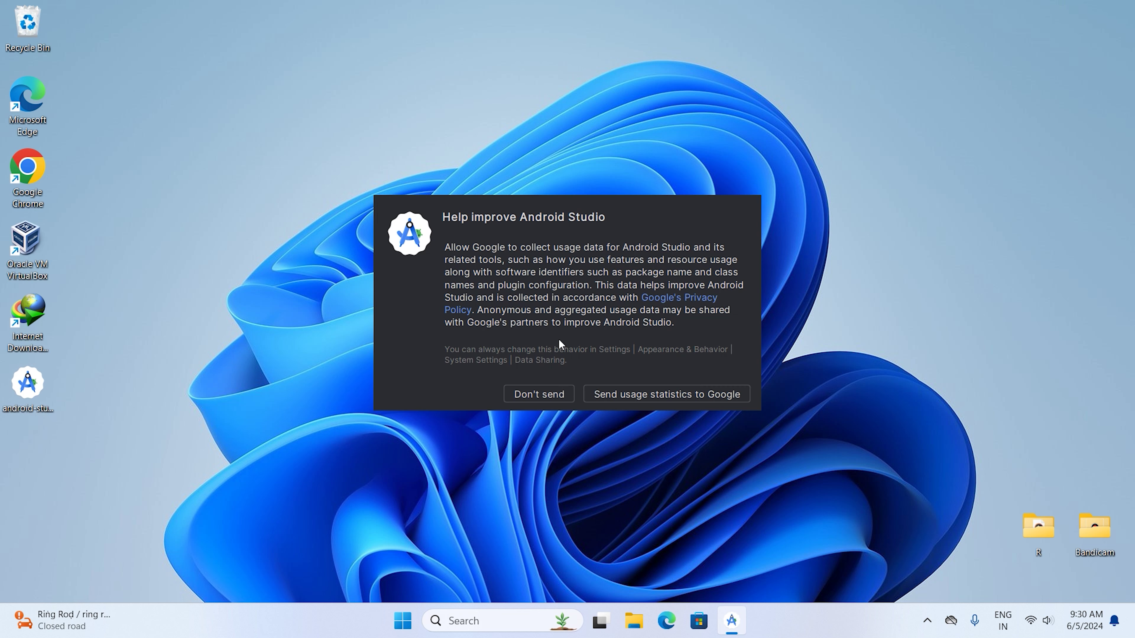
click(543, 397)
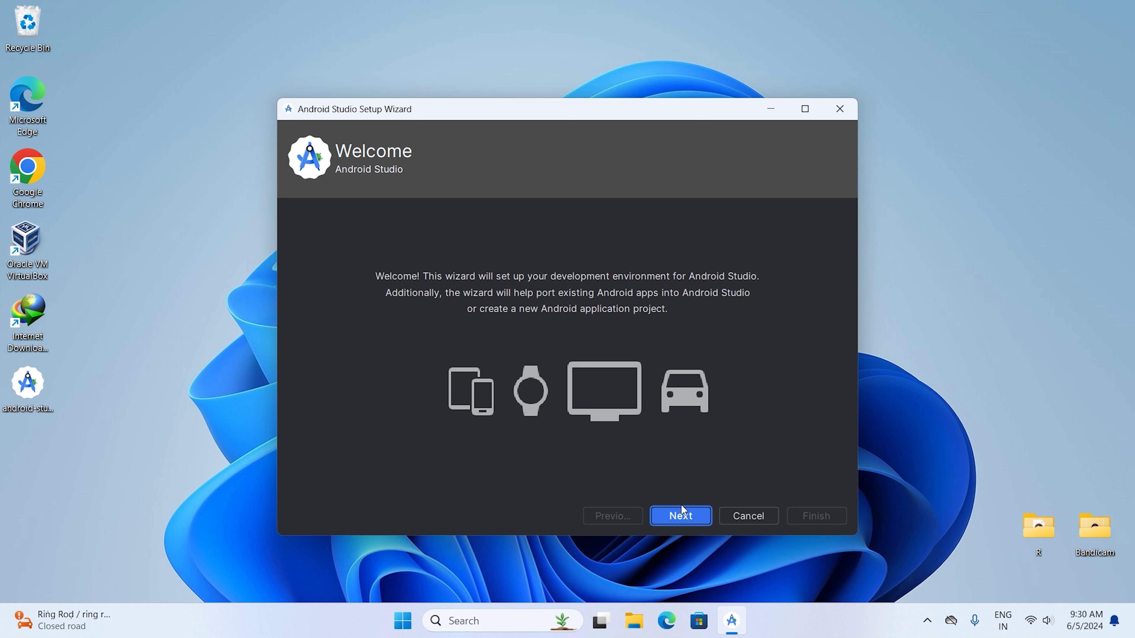
click(682, 516)
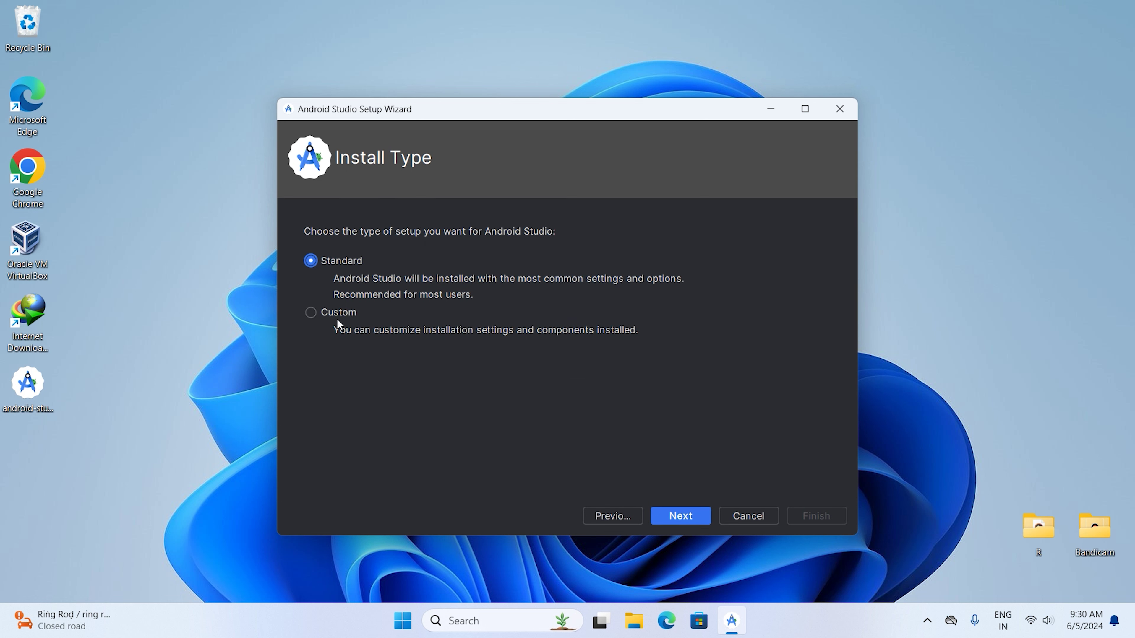
Step: Review the settings and SDK components of the Standard setup type and return to the Install Type page
click(681, 515)
scroll(445, 332, up, 5)
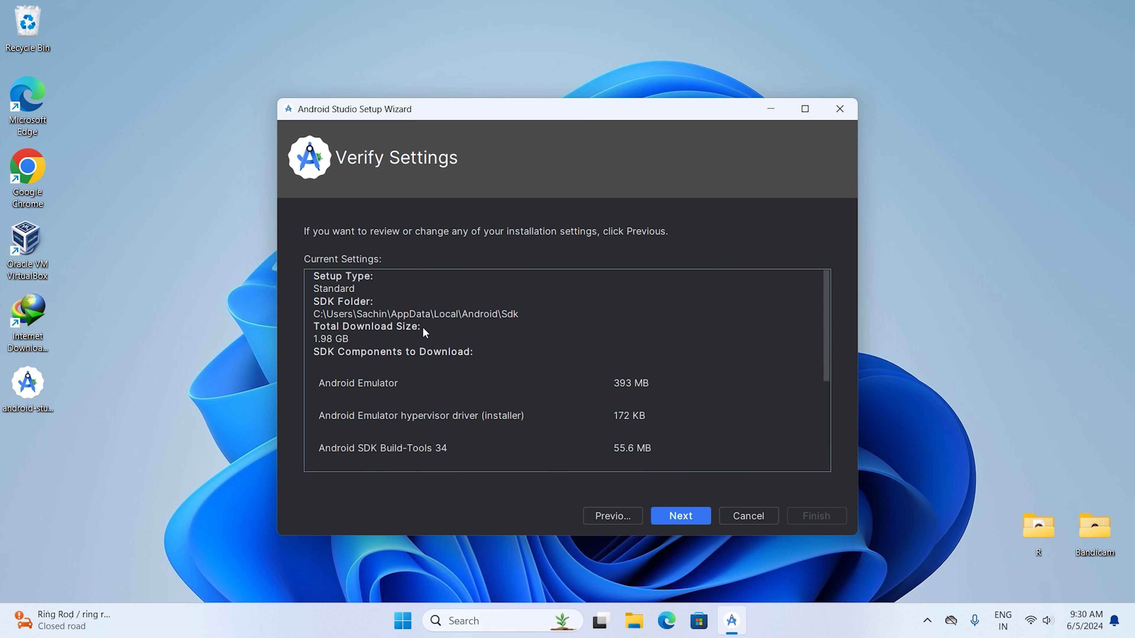
scroll(422, 328, down, 8)
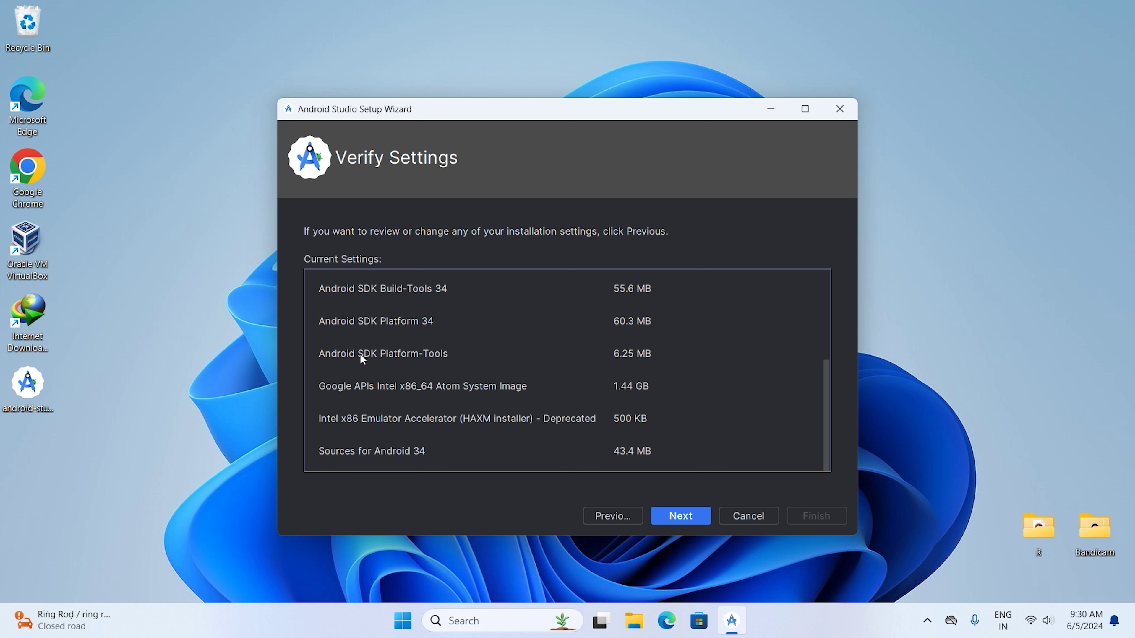
scroll(399, 317, up, 4)
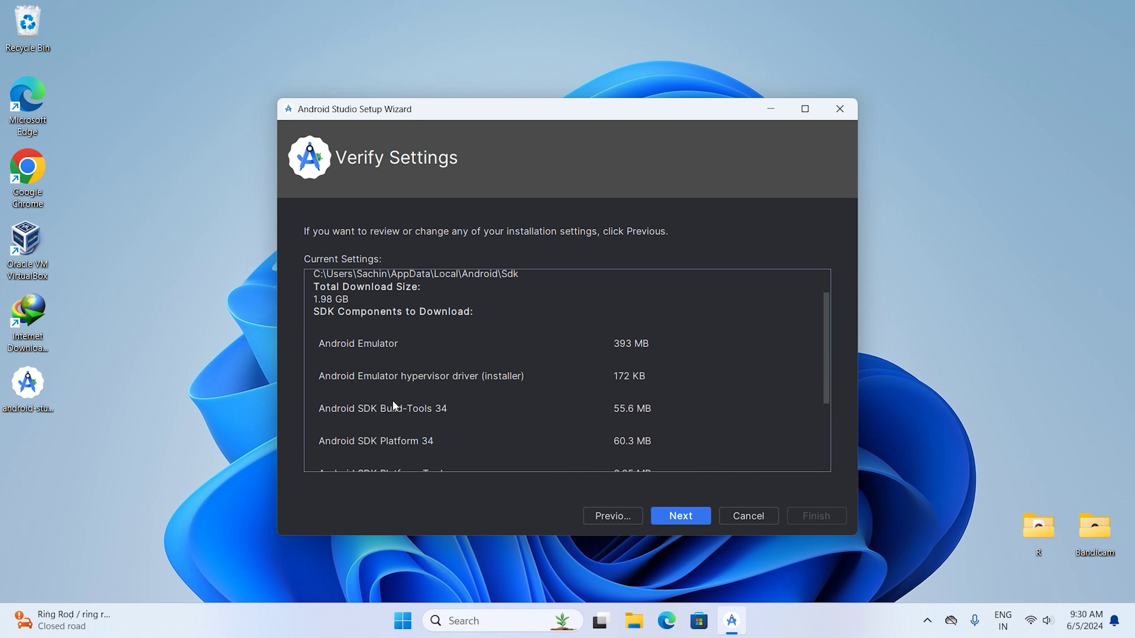
scroll(392, 400, up, 1)
click(598, 518)
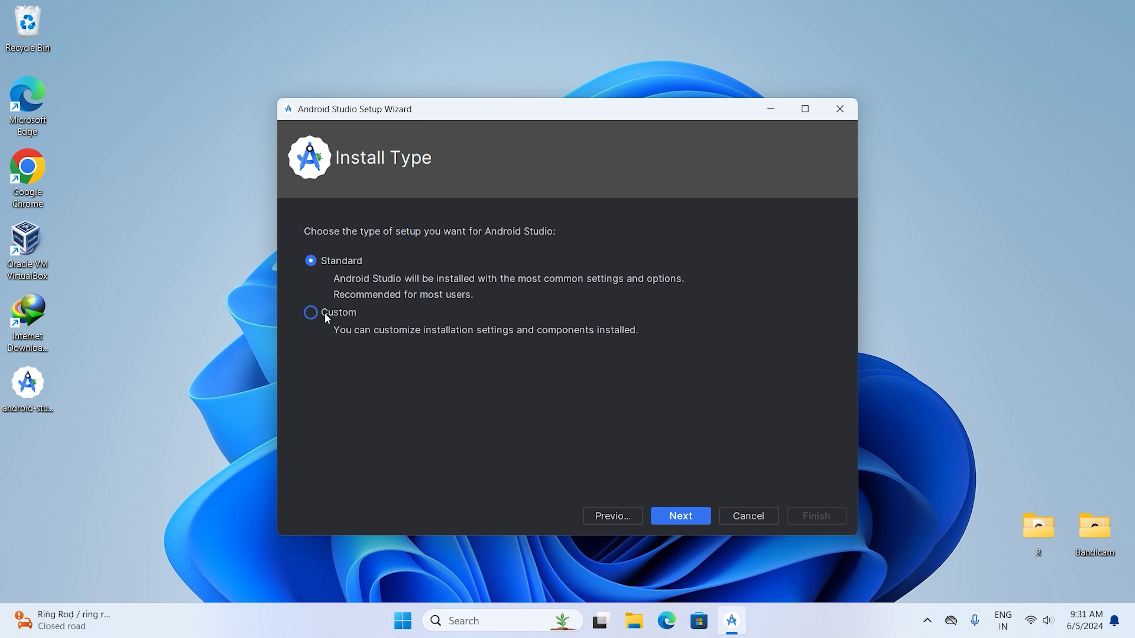
Step: Choose the Custom setup type and accept the default SDK components and SDK location
click(311, 312)
click(677, 515)
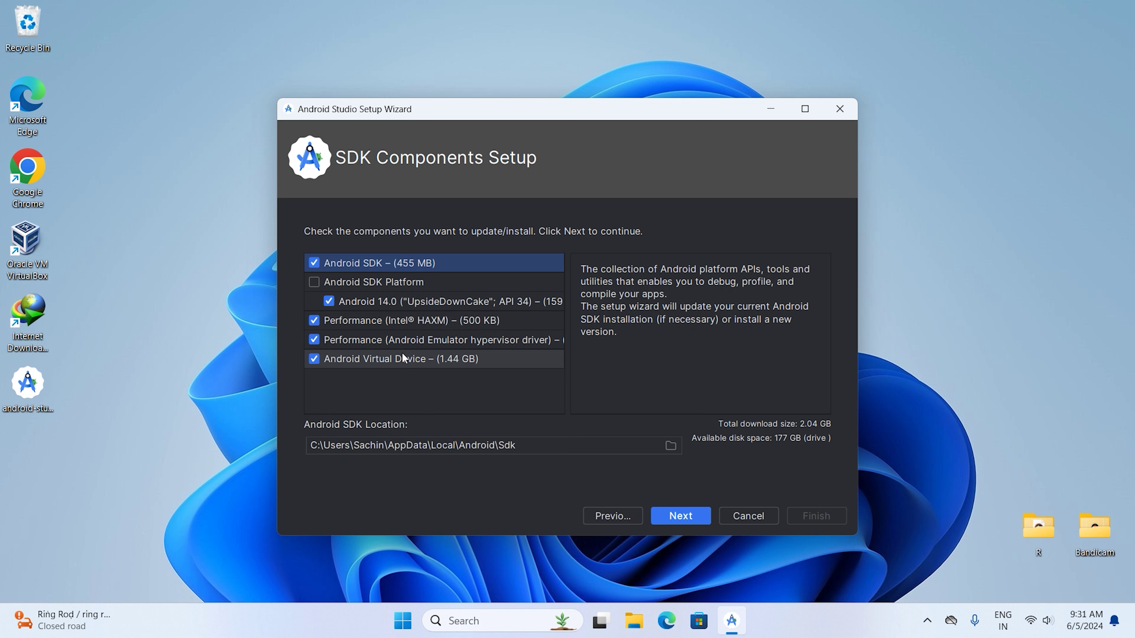
click(679, 519)
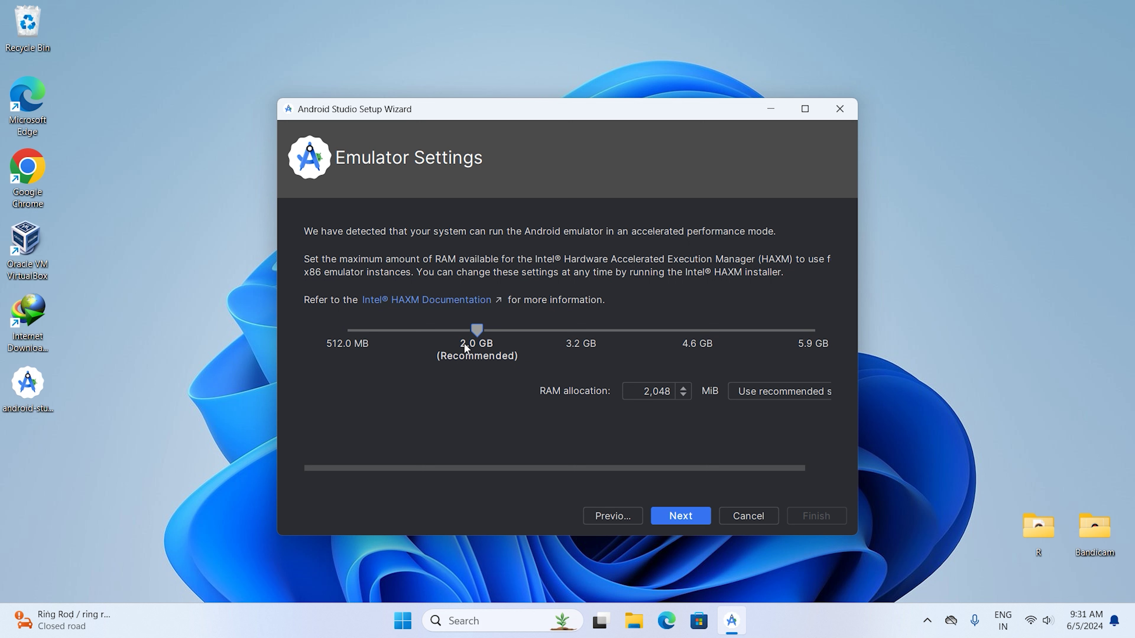
Step: Accept the recommended 2,048 MiB emulator RAM and the hypervisor driver installation, and review the settings summary before proceeding to the licenses
click(705, 519)
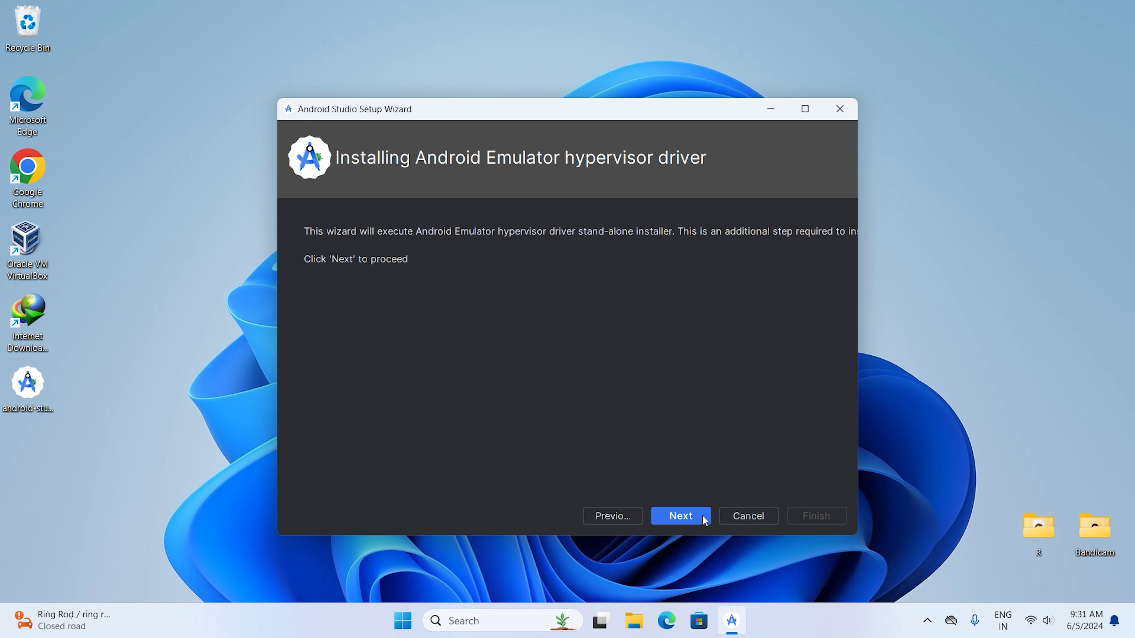
click(705, 518)
scroll(629, 382, up, 5)
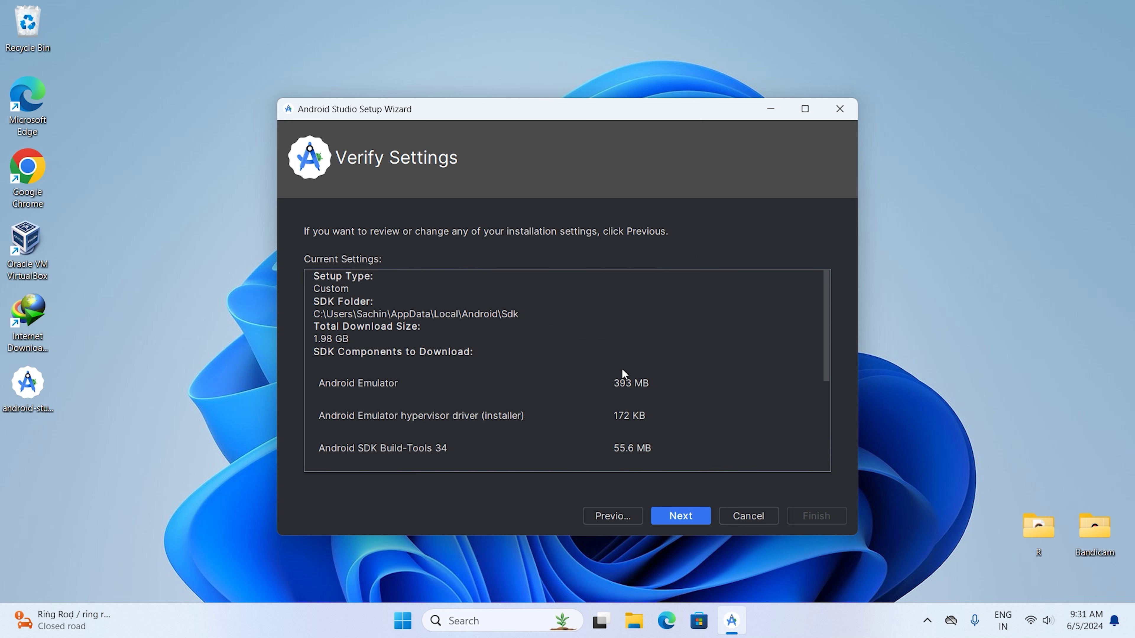
scroll(621, 368, down, 6)
click(679, 519)
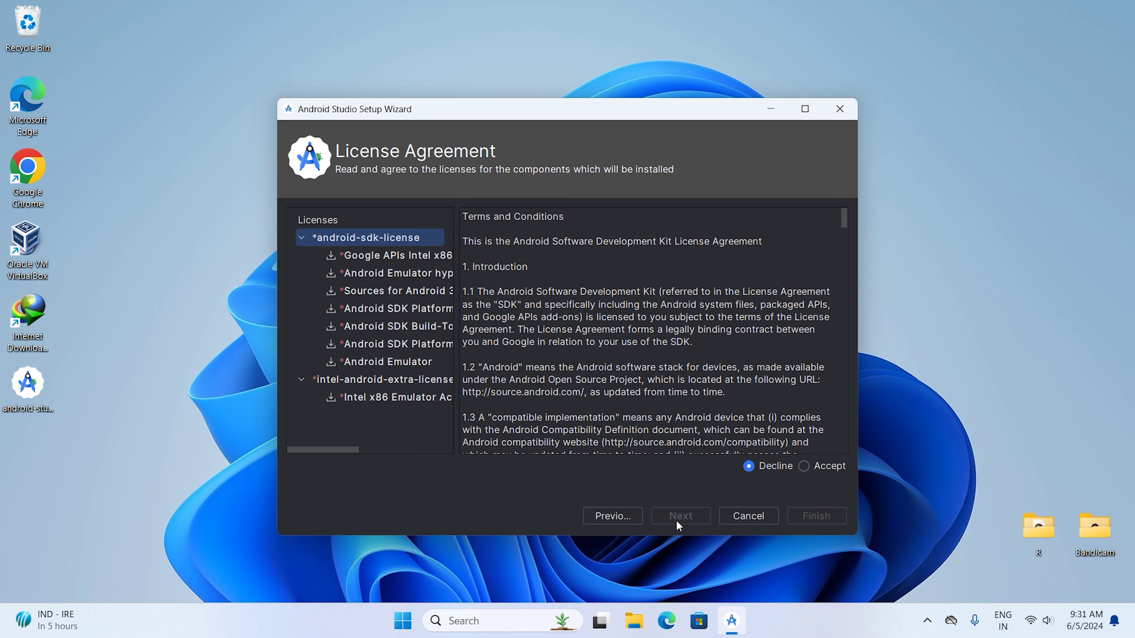
Step: Accept the android-sdk-license and read its terms through to the end
click(806, 465)
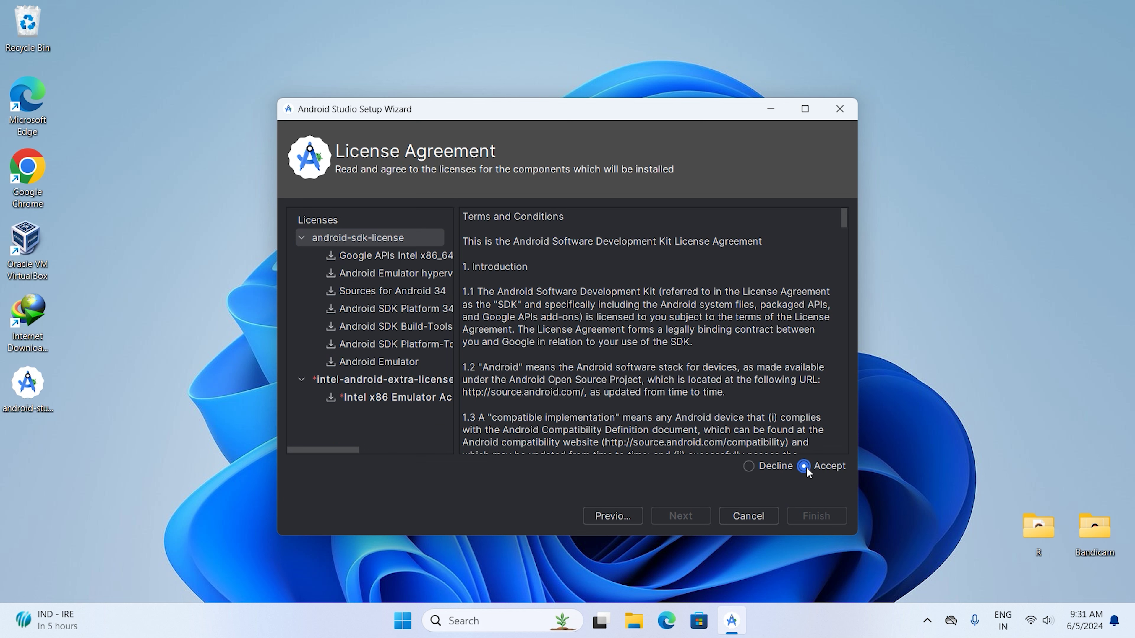
scroll(763, 422, down, 15)
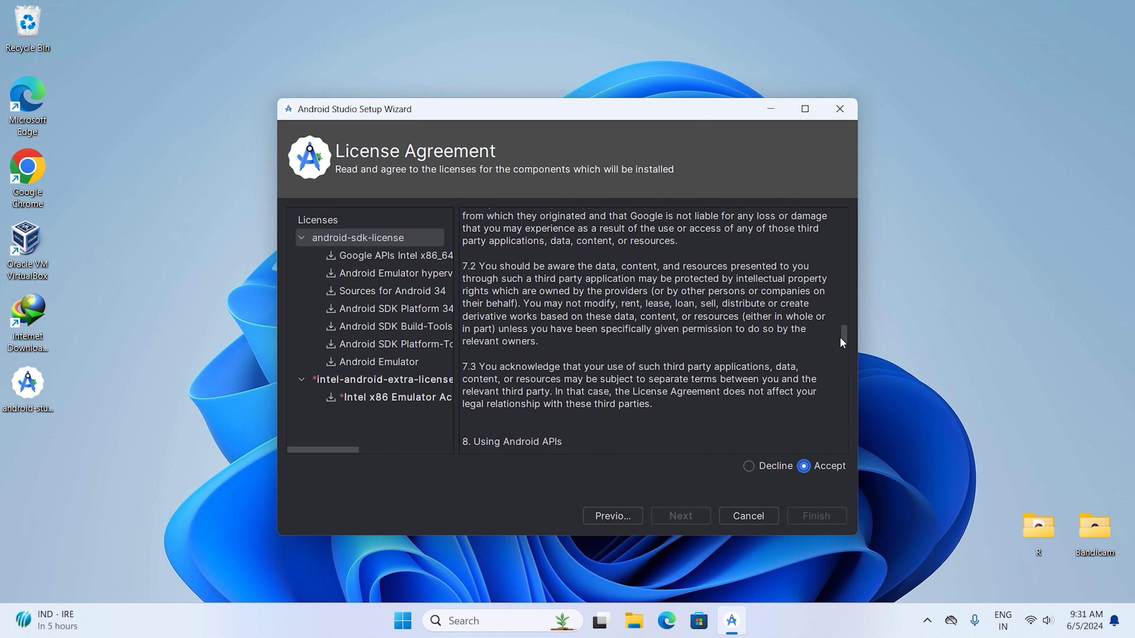
drag(842, 340, 861, 475)
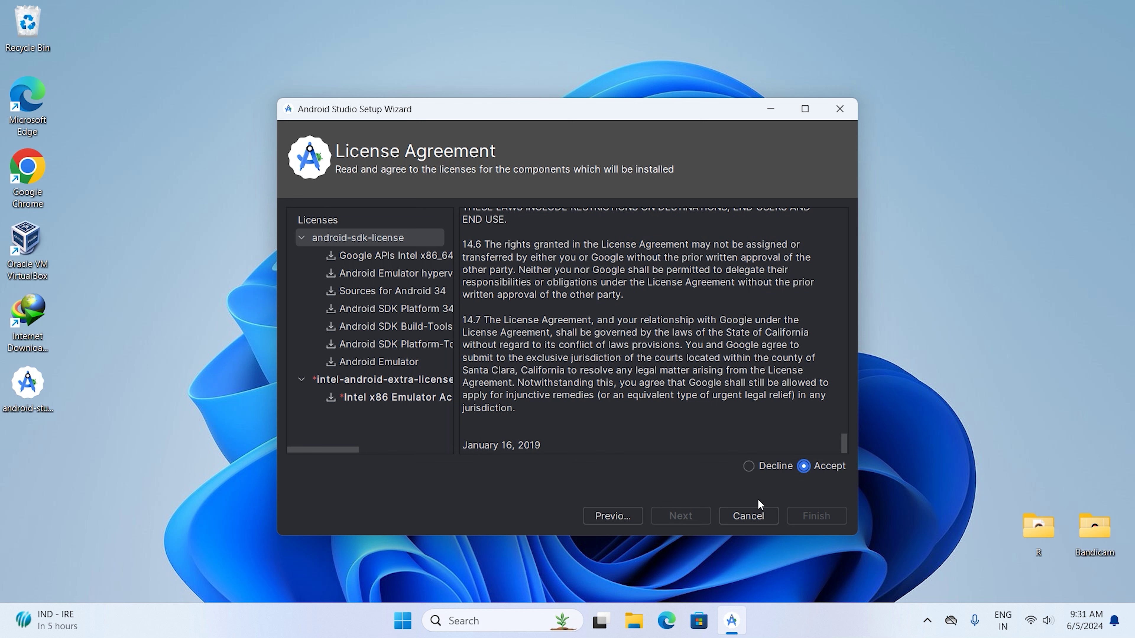
Step: Accept the intel-android-extra-license and start downloading the components with the installation details shown
click(358, 273)
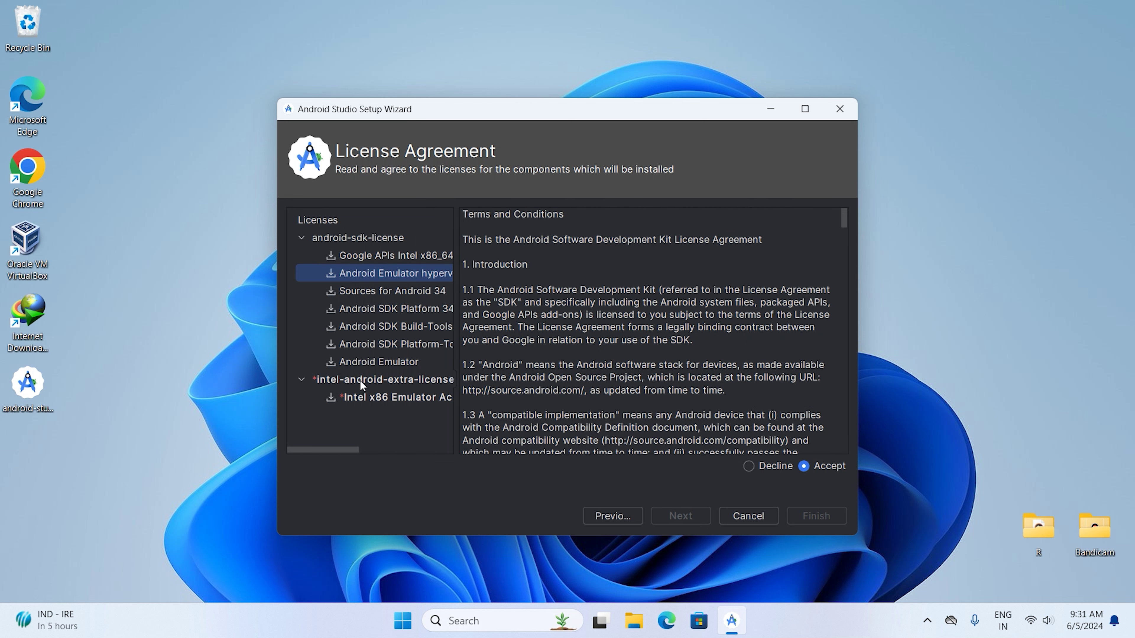
click(361, 379)
click(820, 468)
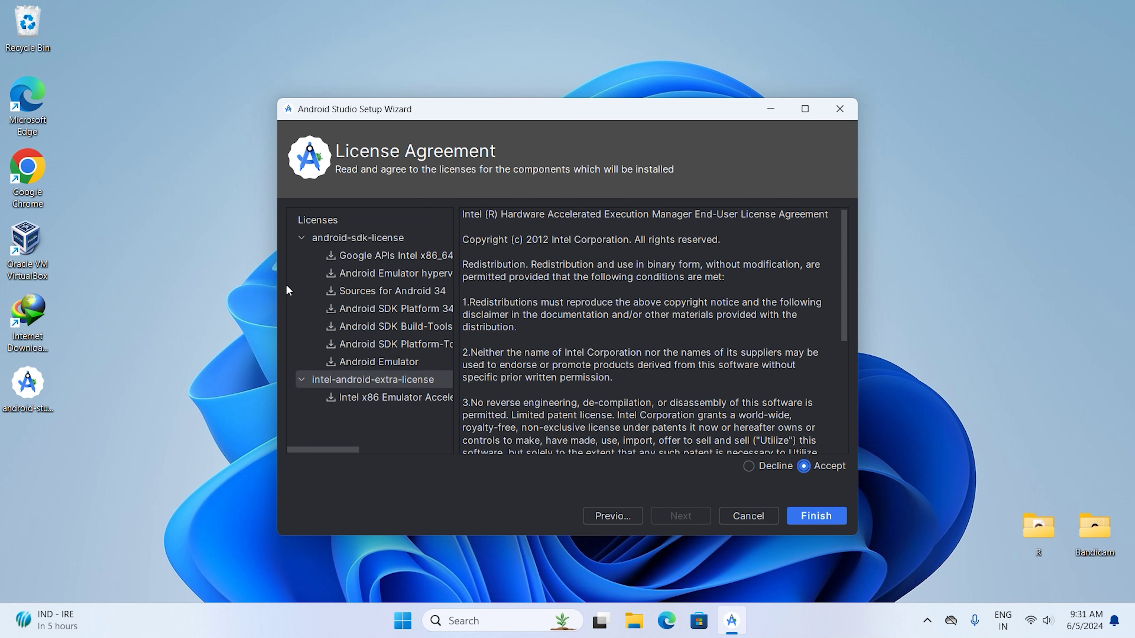
click(352, 261)
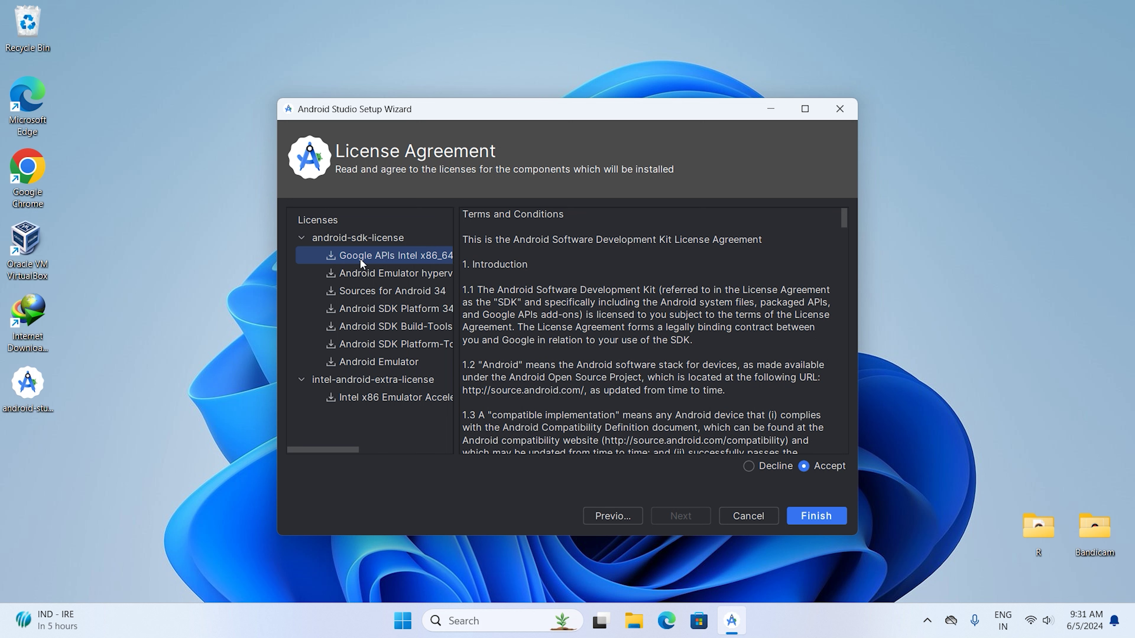
click(368, 380)
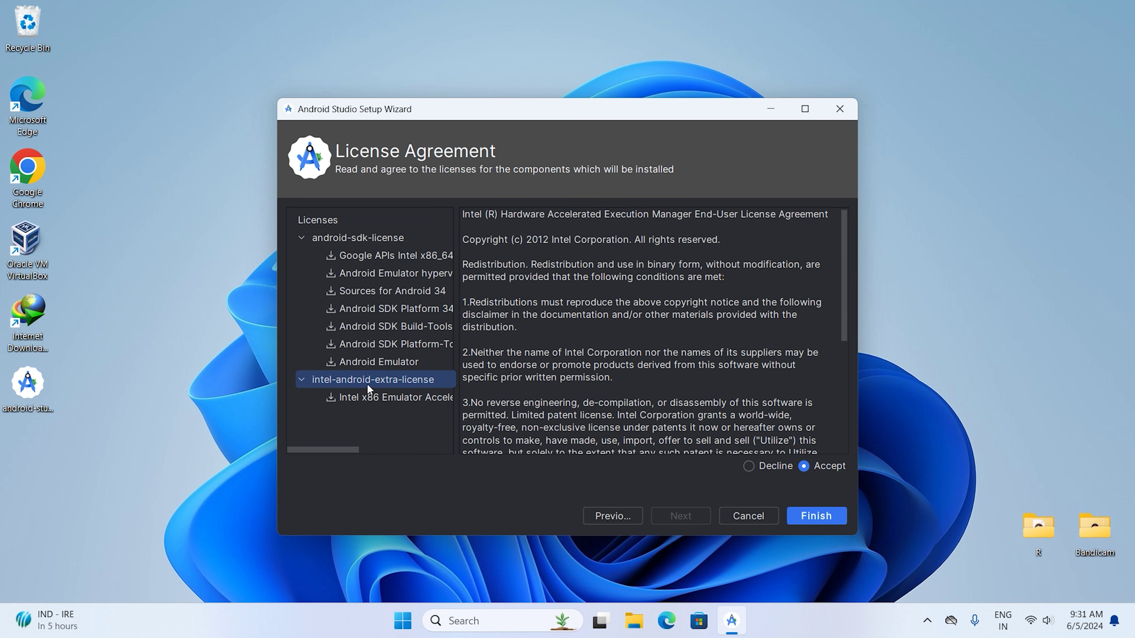
click(805, 512)
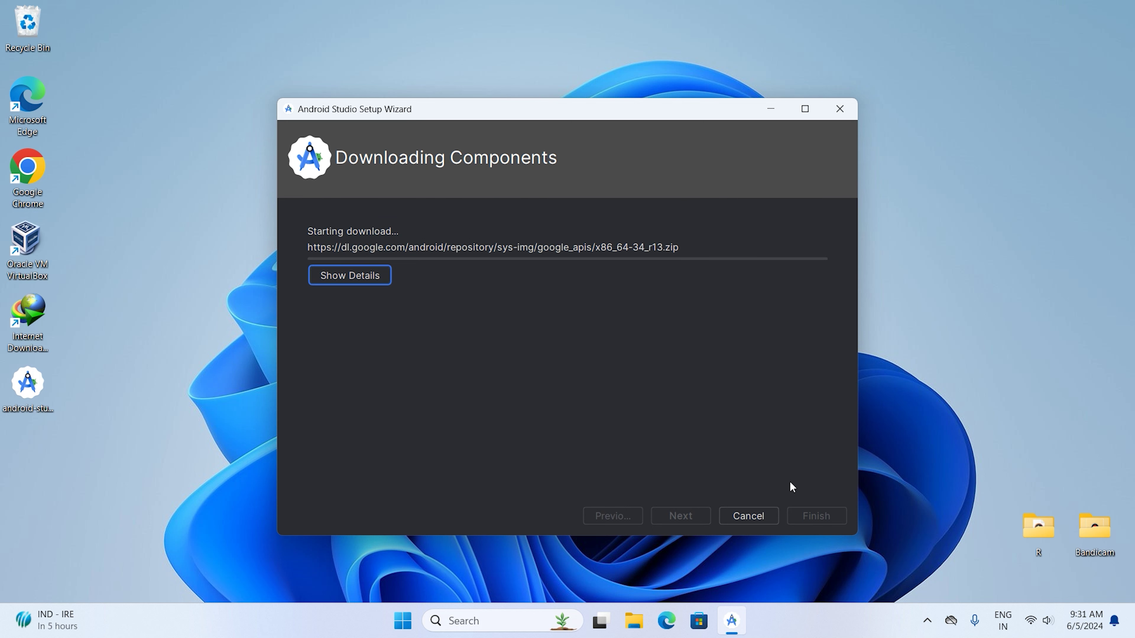
click(332, 276)
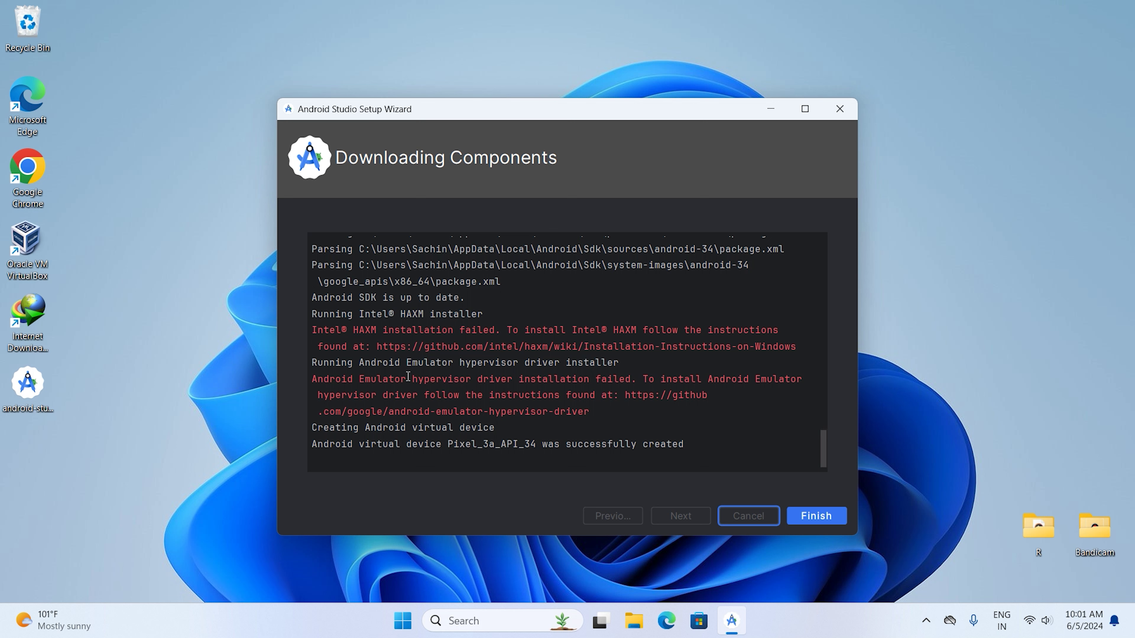
Step: Copy the Intel HAXM installation instructions URL from the setup log and open it in Chrome
drag(410, 378, 752, 389)
drag(320, 395, 562, 395)
drag(412, 412, 576, 422)
drag(332, 332, 442, 331)
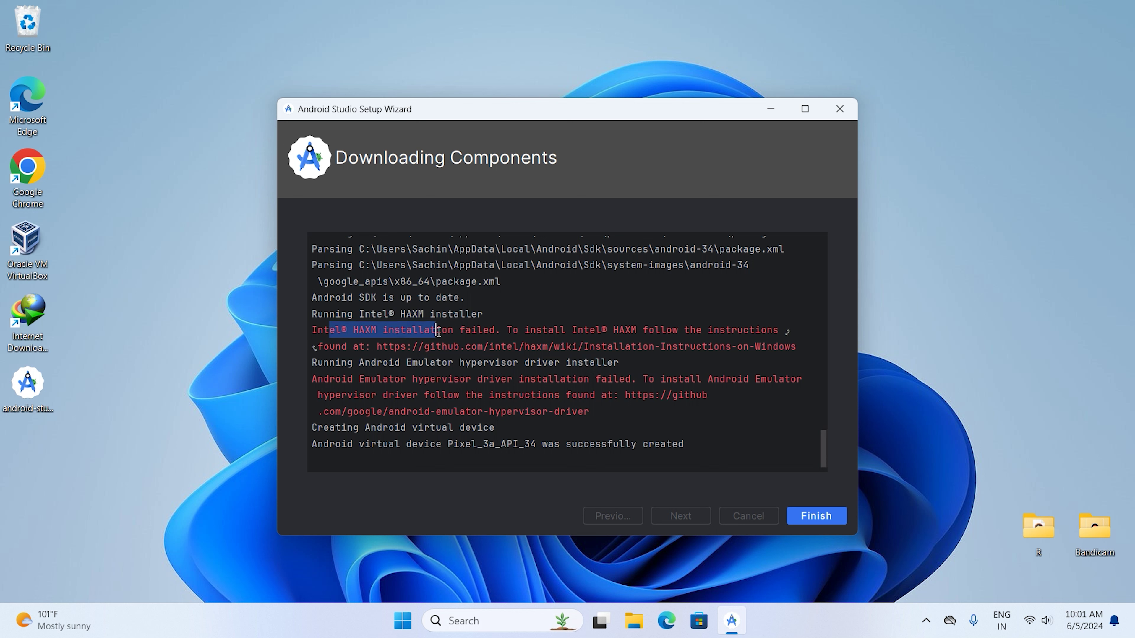
click(406, 348)
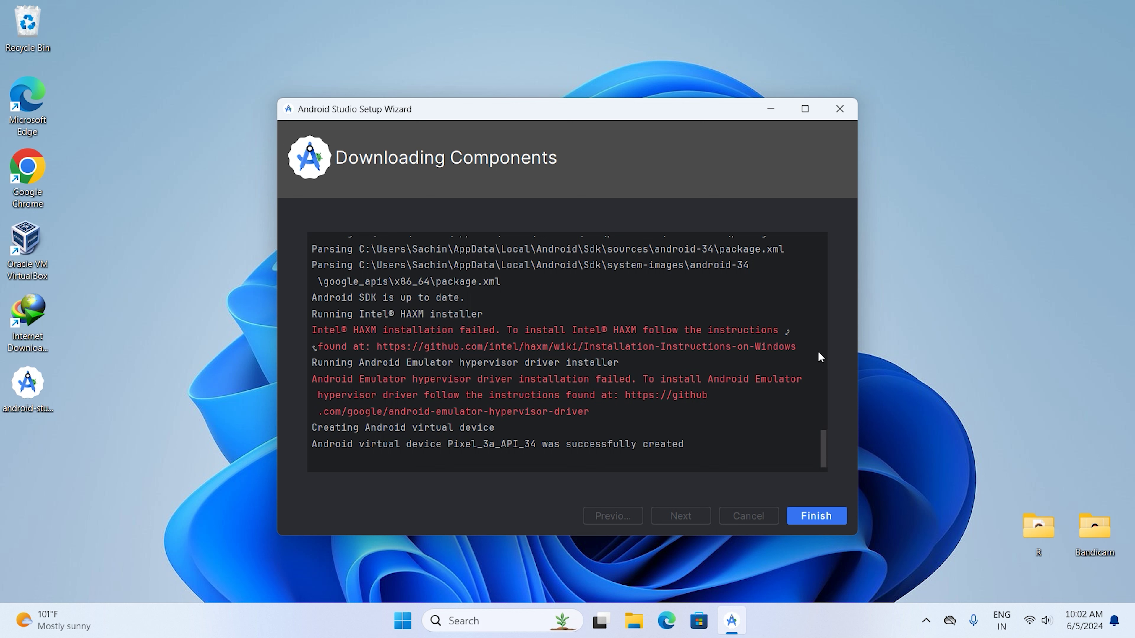
drag(791, 347, 378, 349)
right_click(378, 349)
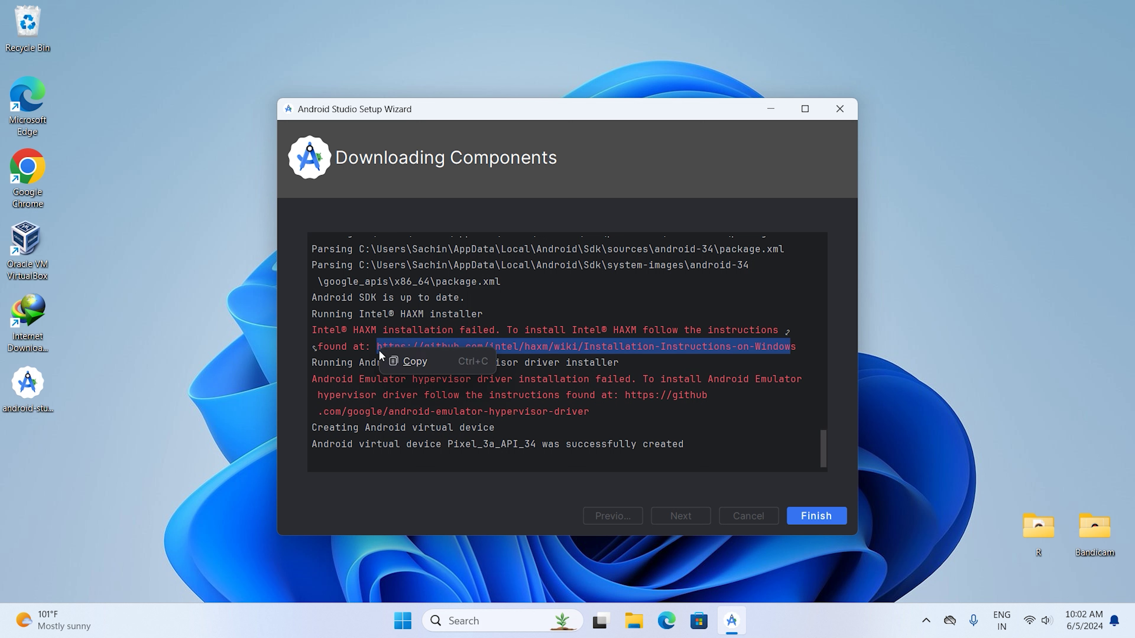
click(395, 363)
click(25, 172)
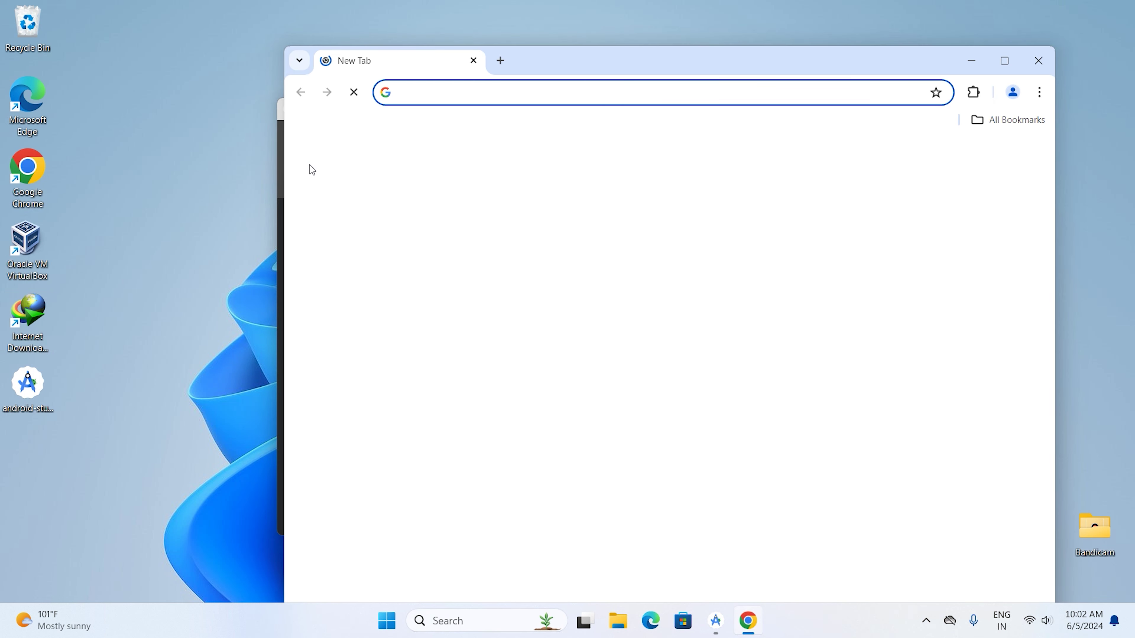
key(ctrl+v)
key(Return)
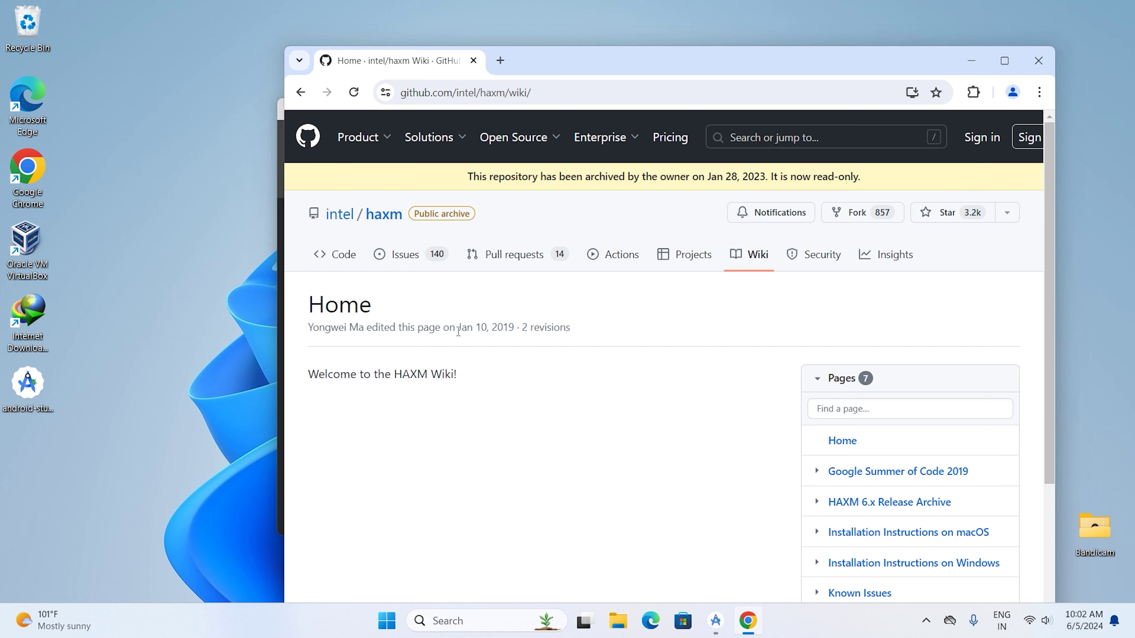
Step: Open the wiki's Installation Instructions on Windows page in a maximized window and read through to the Downloading Manually section
scroll(460, 333, down, 3)
scroll(480, 329, up, 3)
scroll(891, 576, down, 3)
click(876, 420)
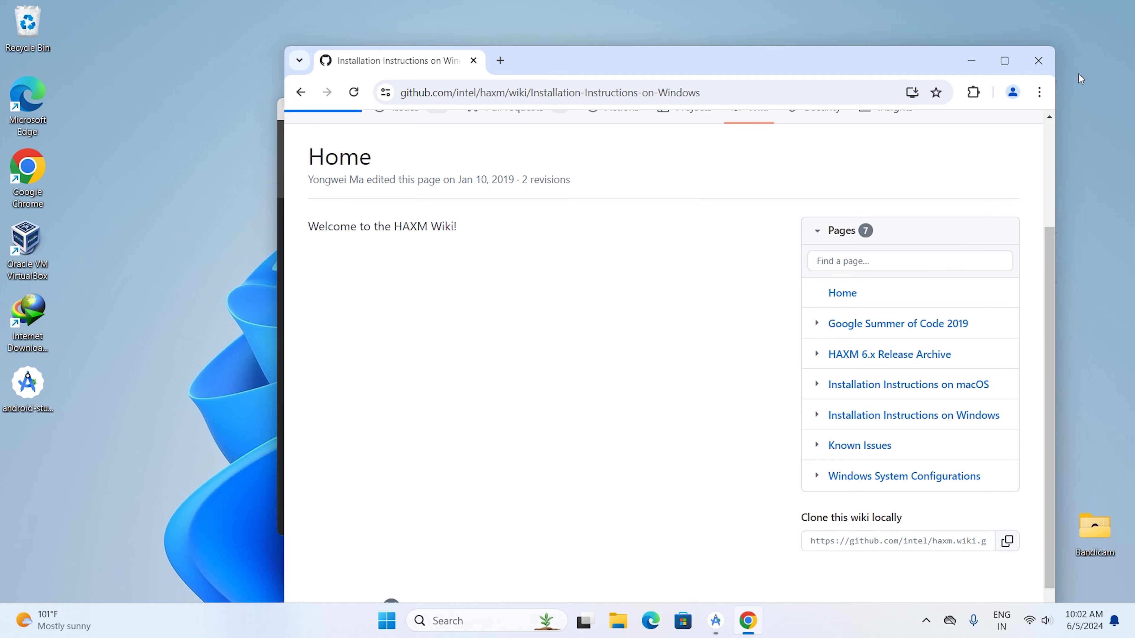
click(1001, 63)
scroll(460, 512, down, 8)
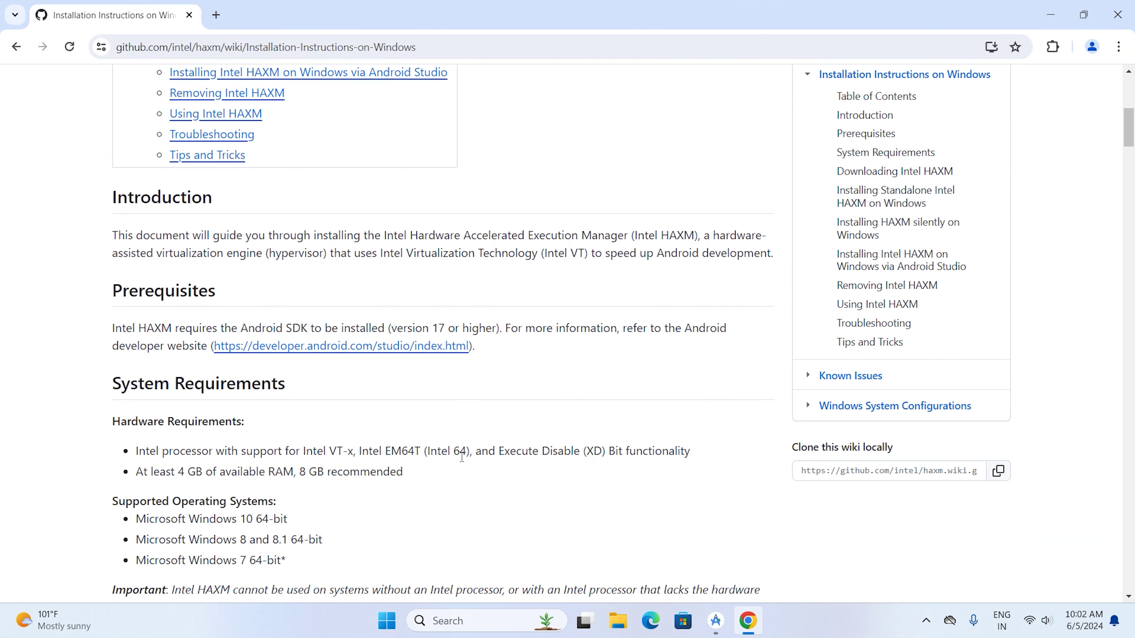
scroll(179, 342, down, 6)
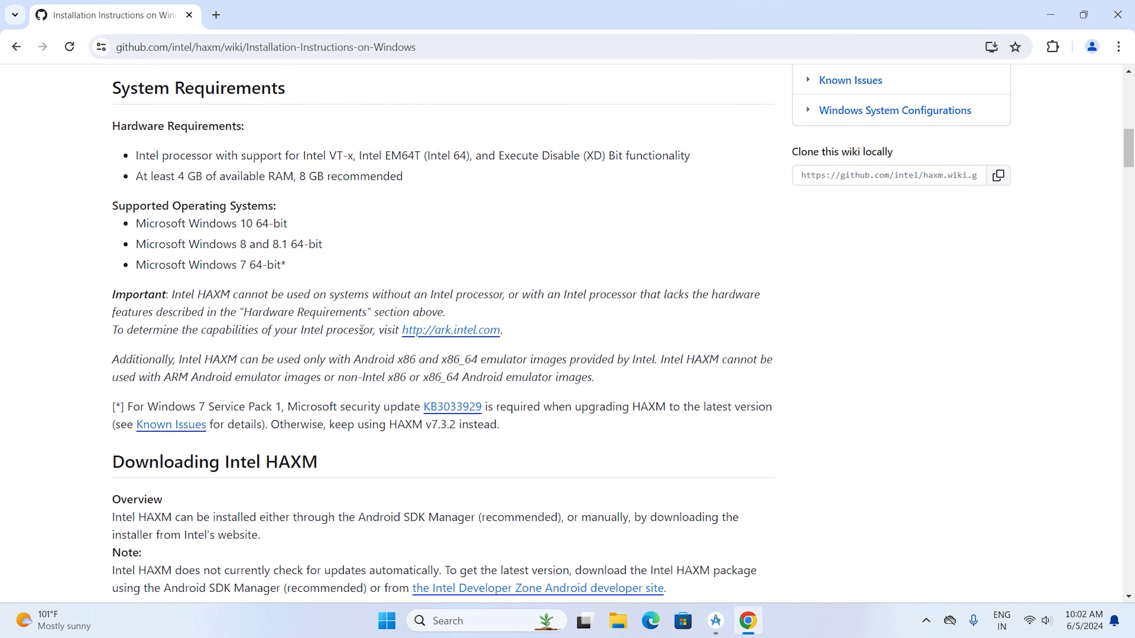
scroll(206, 315, down, 9)
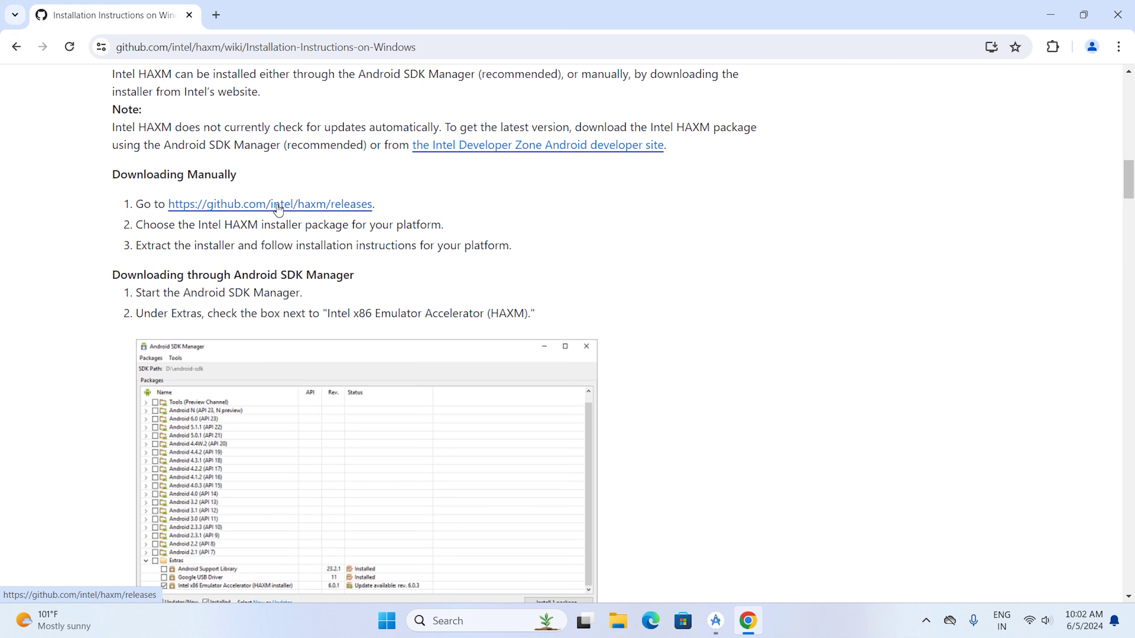
Step: Open the intel/haxm releases page in a new tab and download haxm-windows_v7_8_0.zip from the HAXM v7.8.0 assets
middle_click(278, 206)
scroll(255, 328, down, 6)
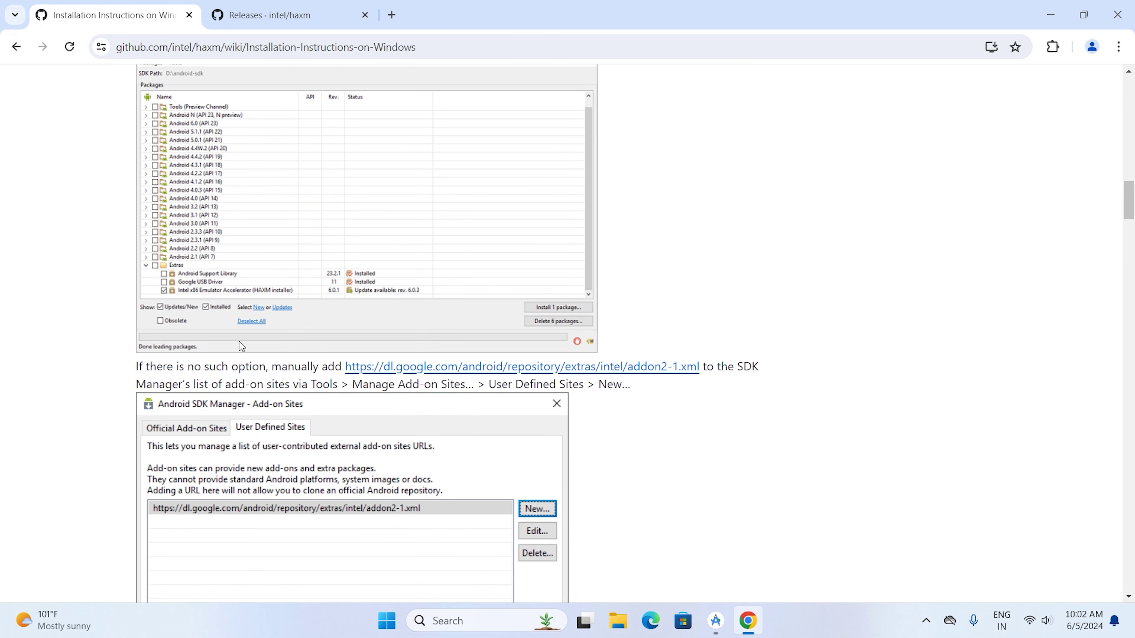
click(216, 5)
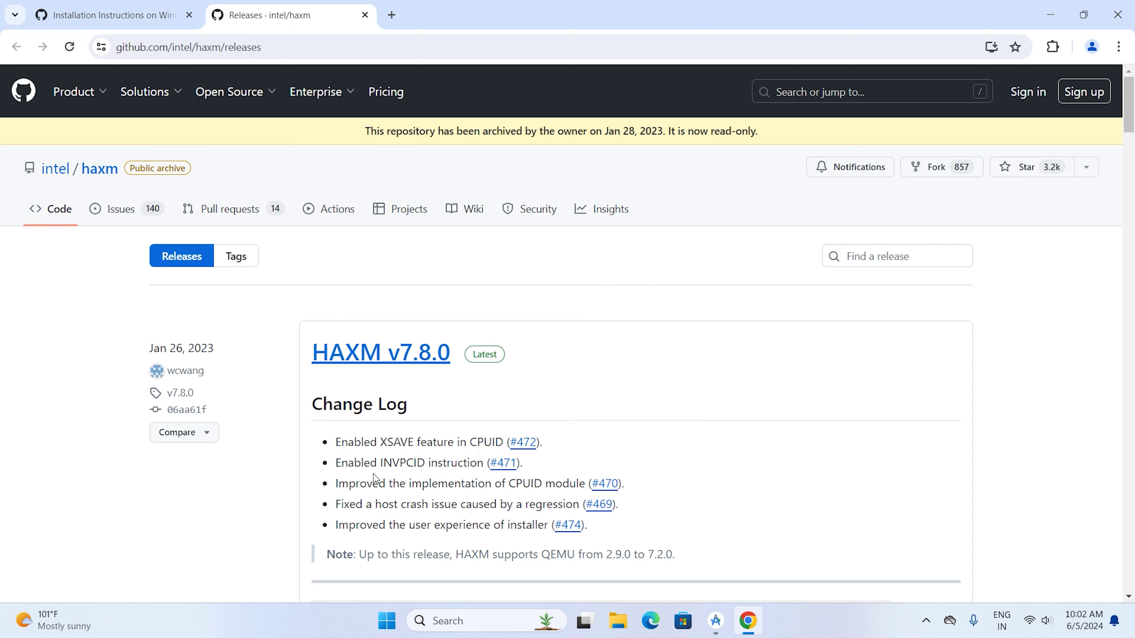
scroll(375, 489, down, 8)
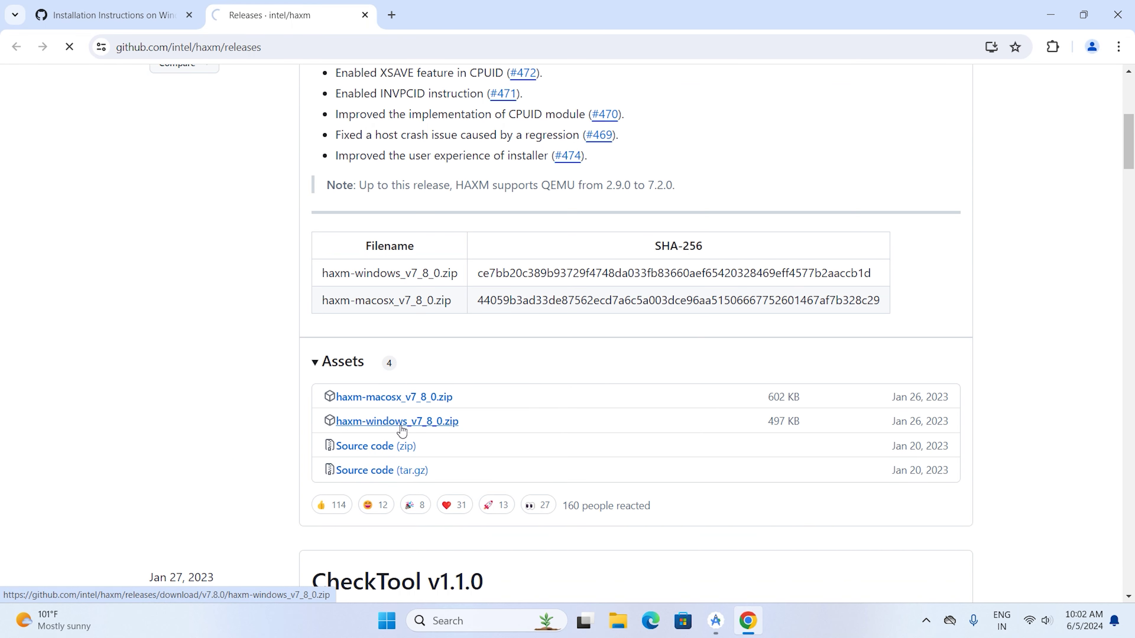
click(566, 375)
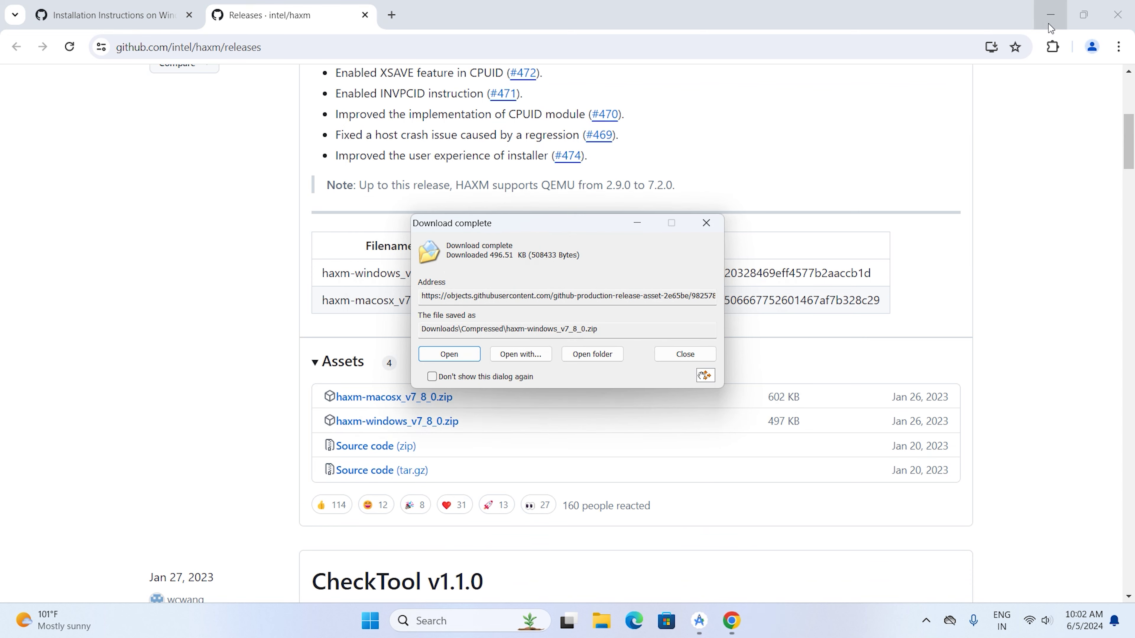
Step: Open the download's folder, move the haxm-windows_v7_8_0 archive to the desktop and close the folder
click(1050, 18)
click(592, 354)
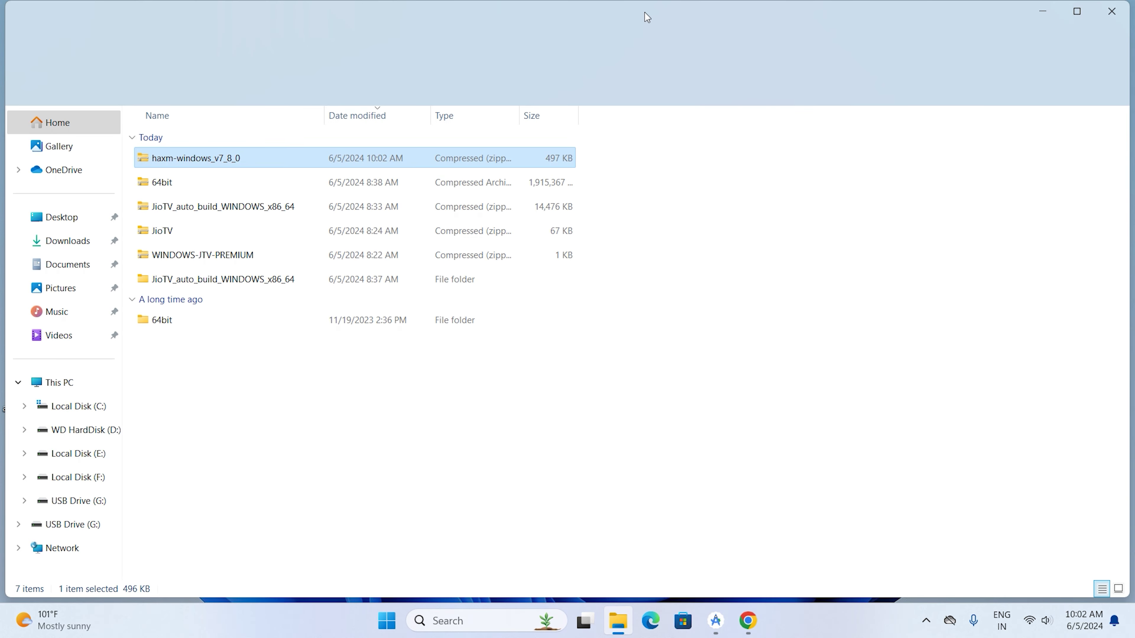
drag(645, 13, 856, 146)
drag(346, 295, 9, 487)
drag(1061, 152, 798, 344)
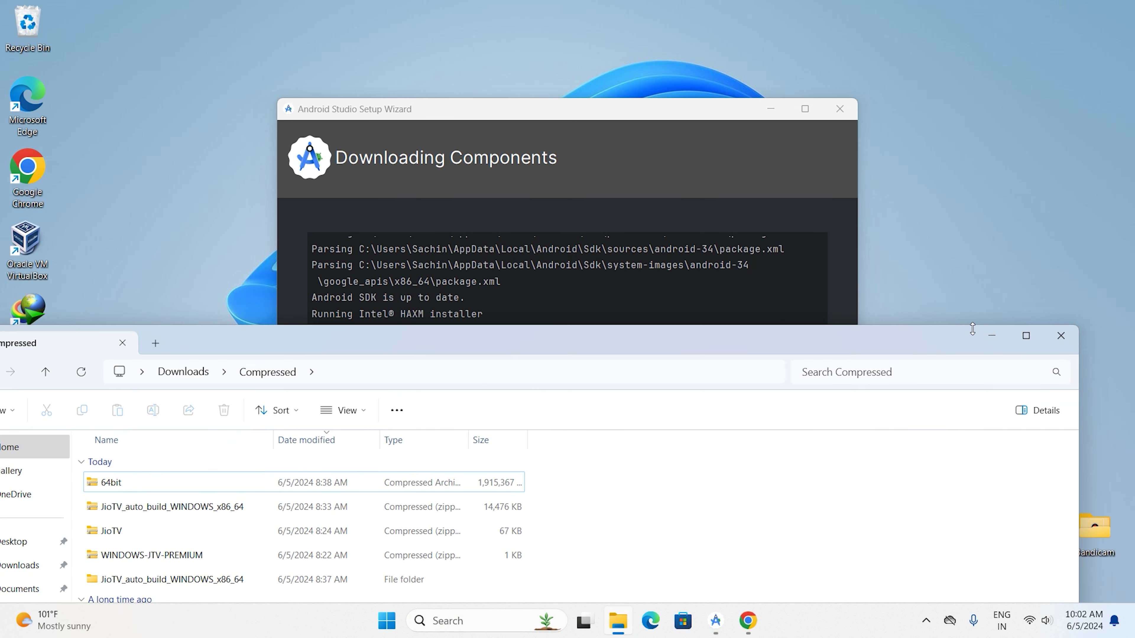
click(1051, 339)
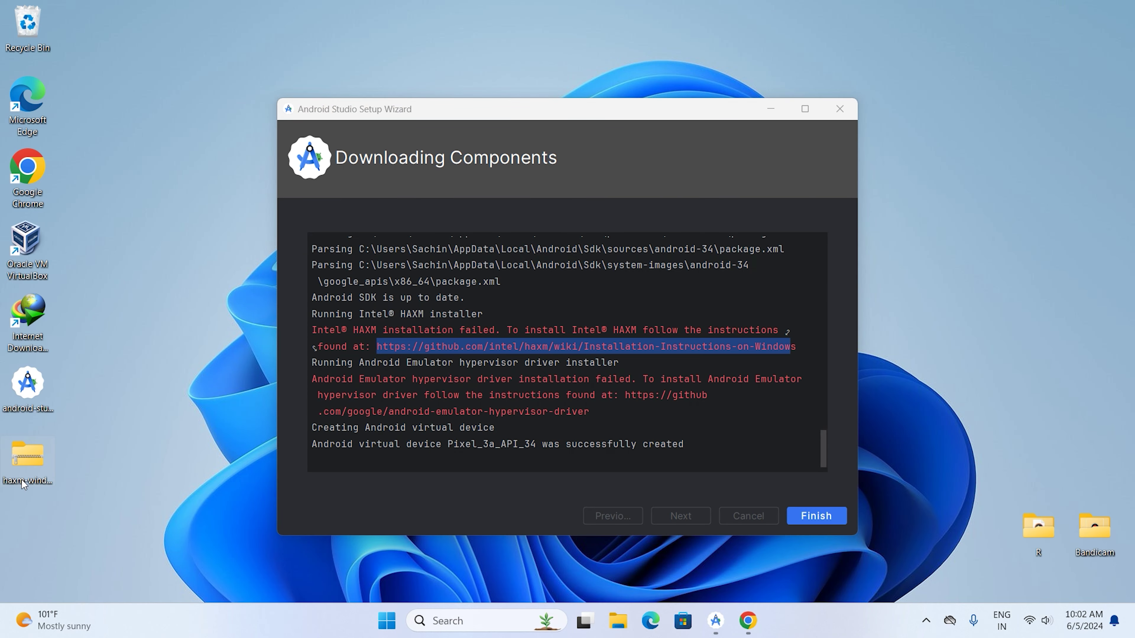
Step: Extract the haxm-windows_v7_8_0 archive into its default folder on the desktop
right_click(4, 465)
click(79, 294)
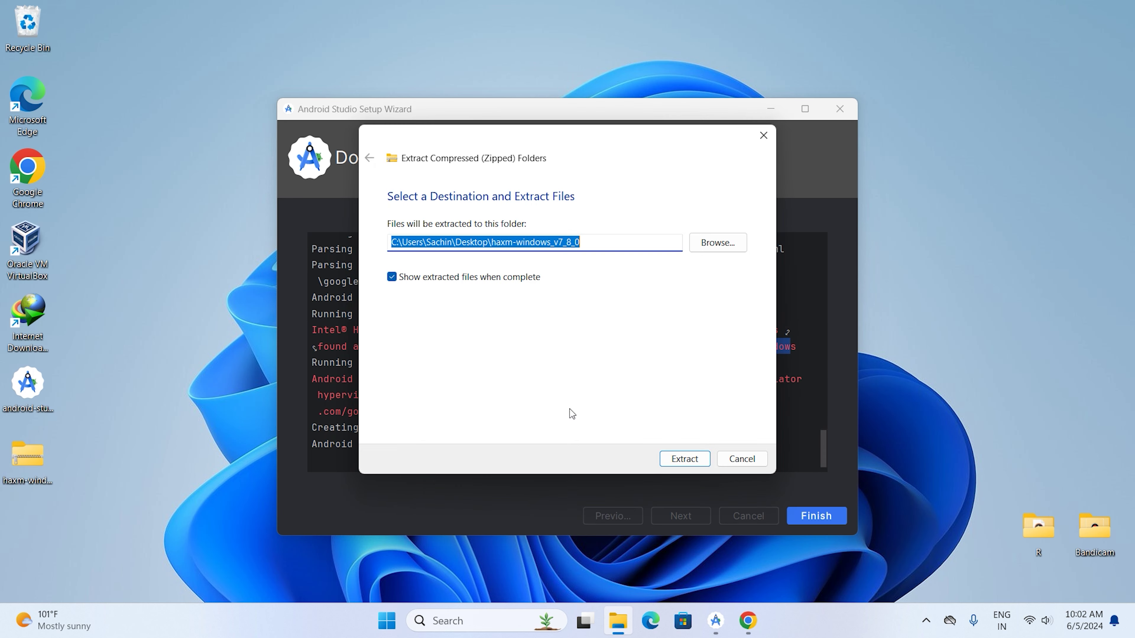
click(680, 465)
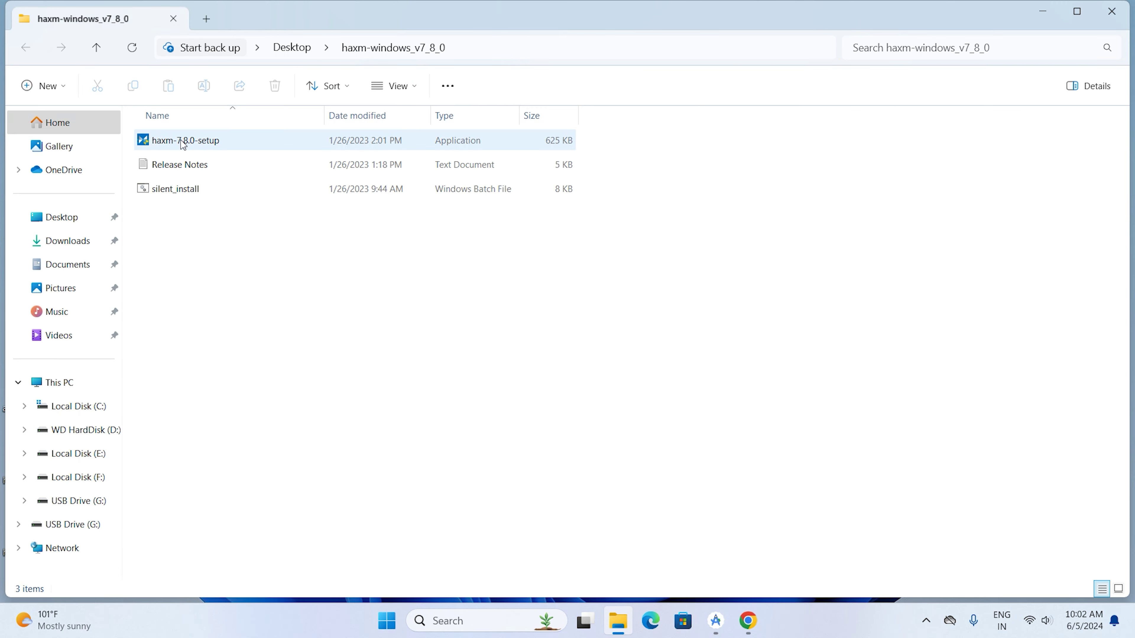
Step: Run haxm-7.8.0-setup, complete the HAXM installation wizard and close the extracted folder
click(183, 144)
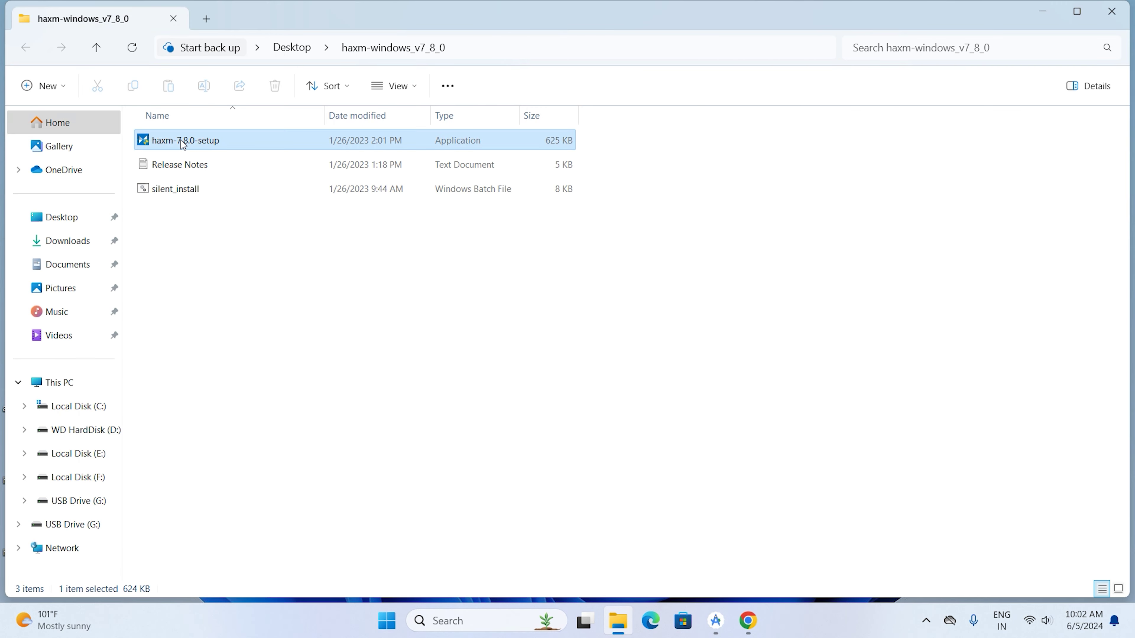
double_click(216, 141)
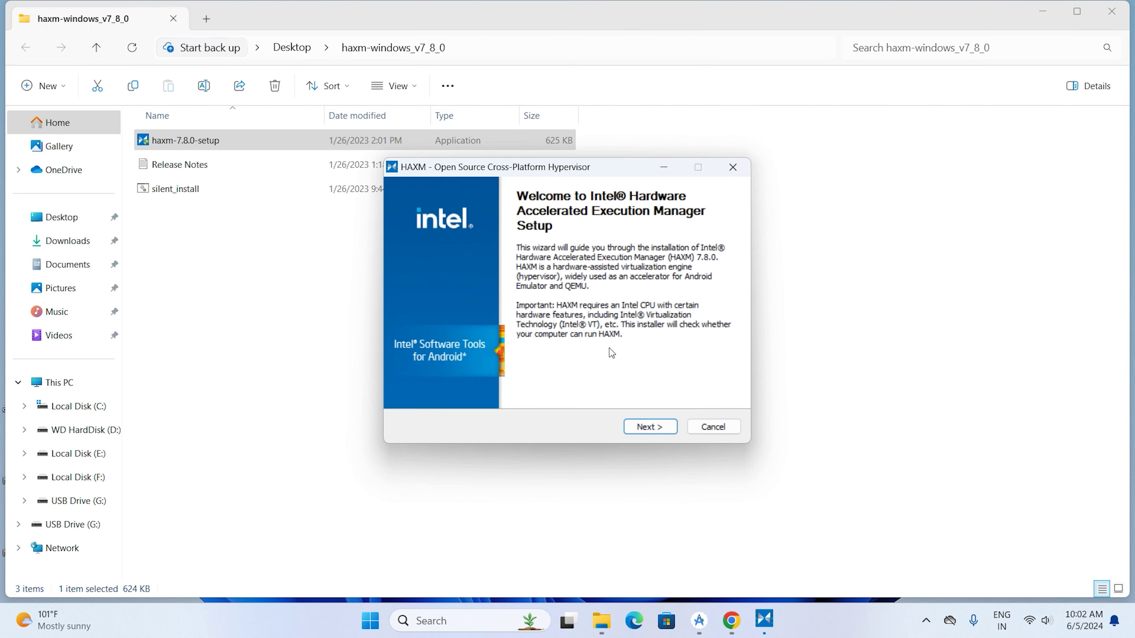
click(648, 427)
click(649, 427)
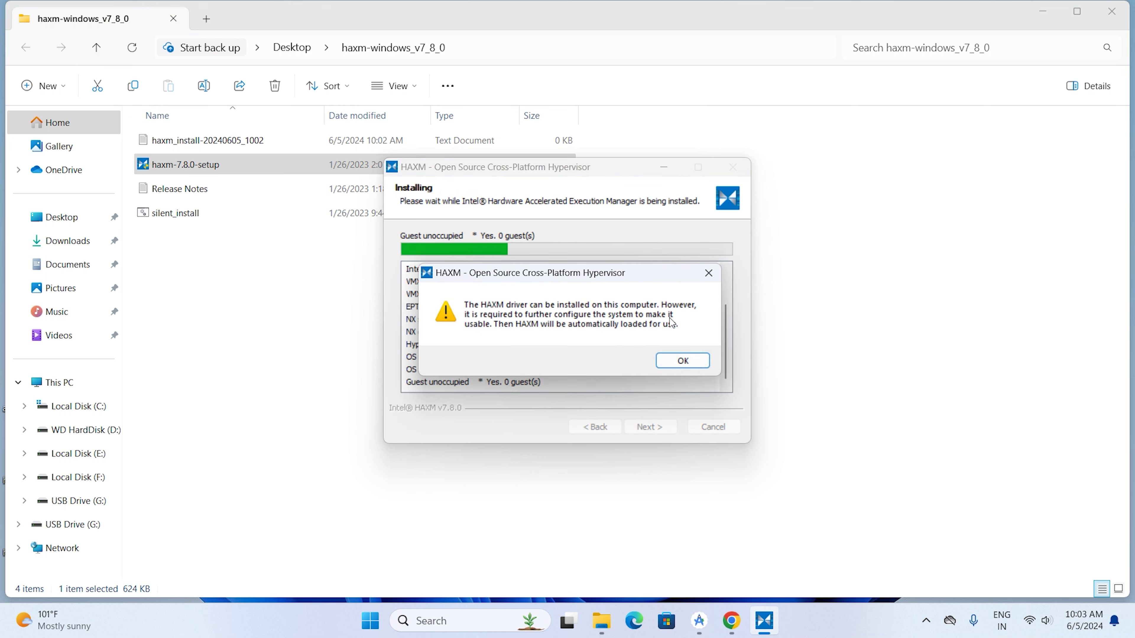
click(683, 361)
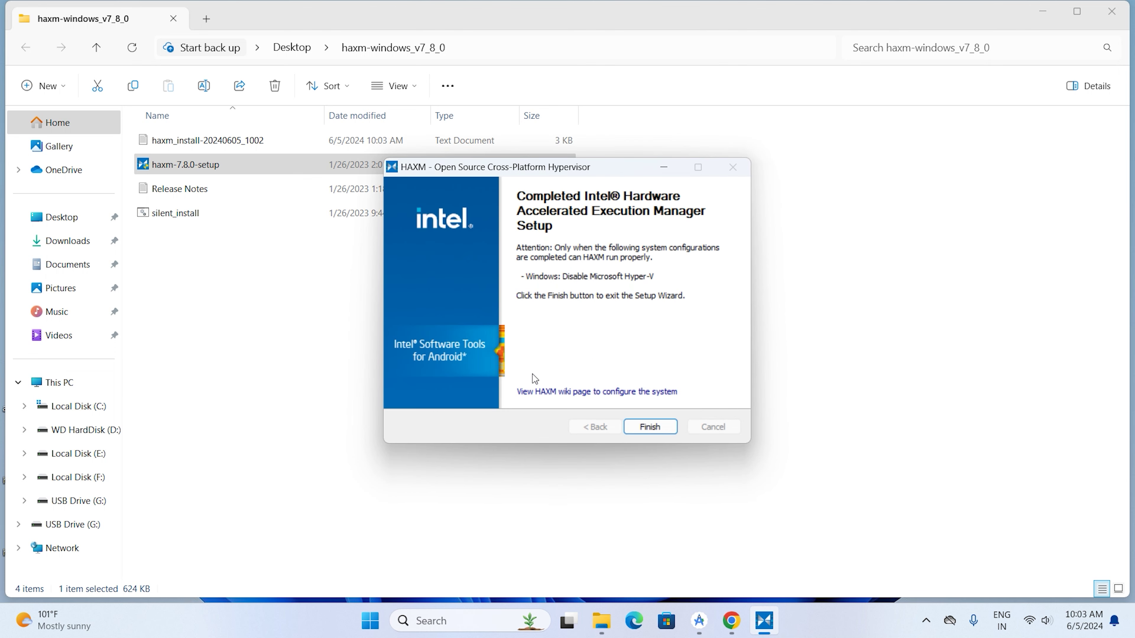
click(644, 433)
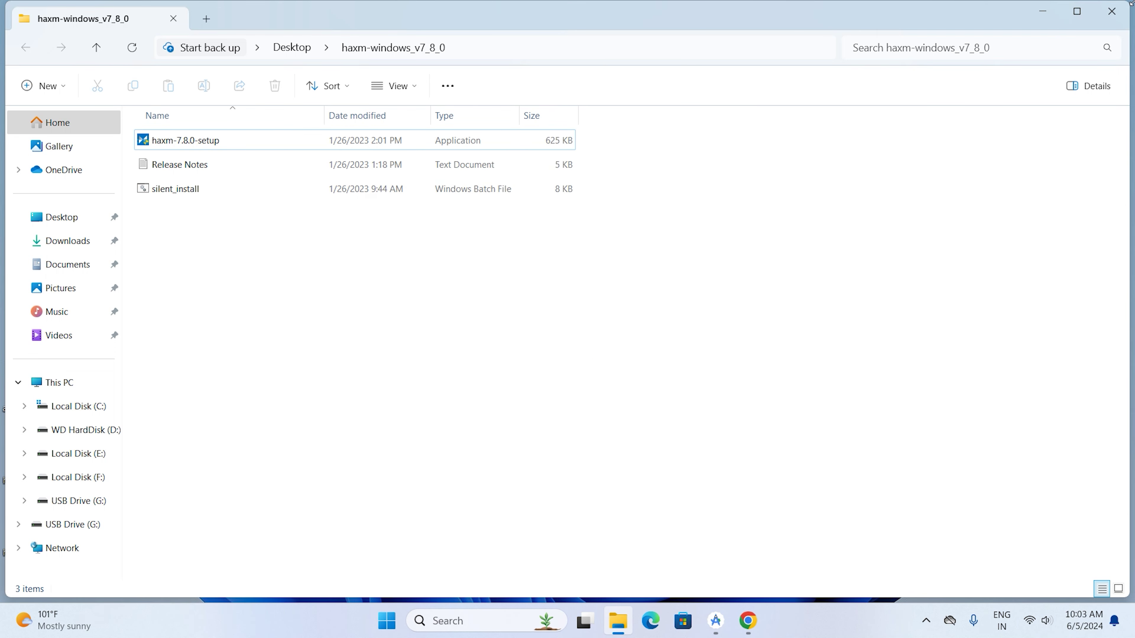
click(1112, 11)
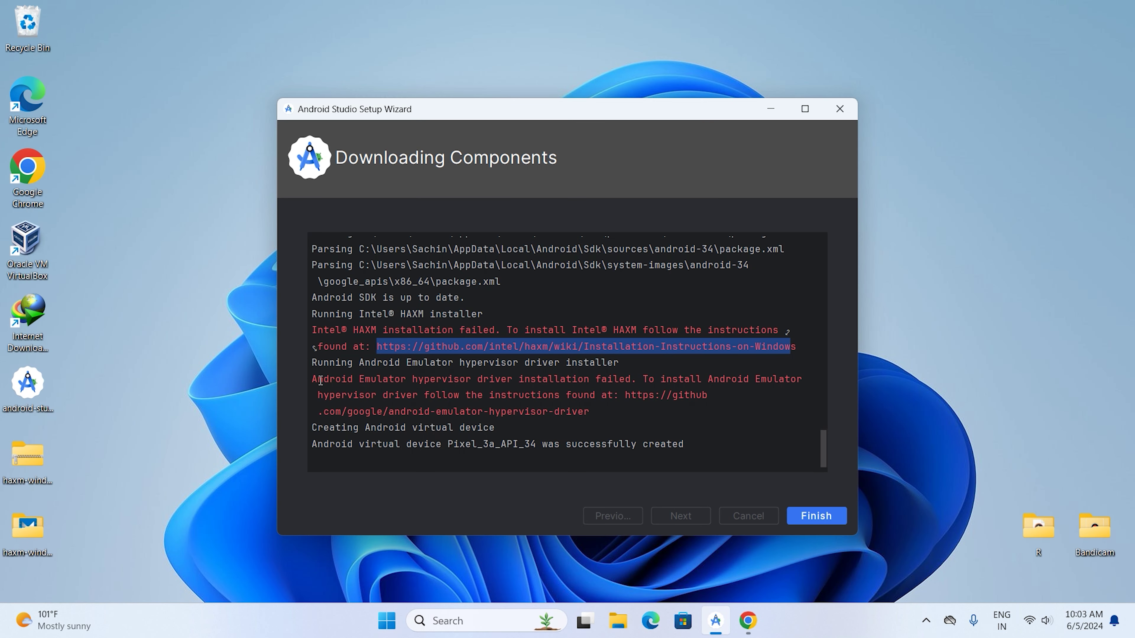
Step: Copy the Android Emulator hypervisor driver URL from the setup log and open it in a new Chrome tab
click(319, 380)
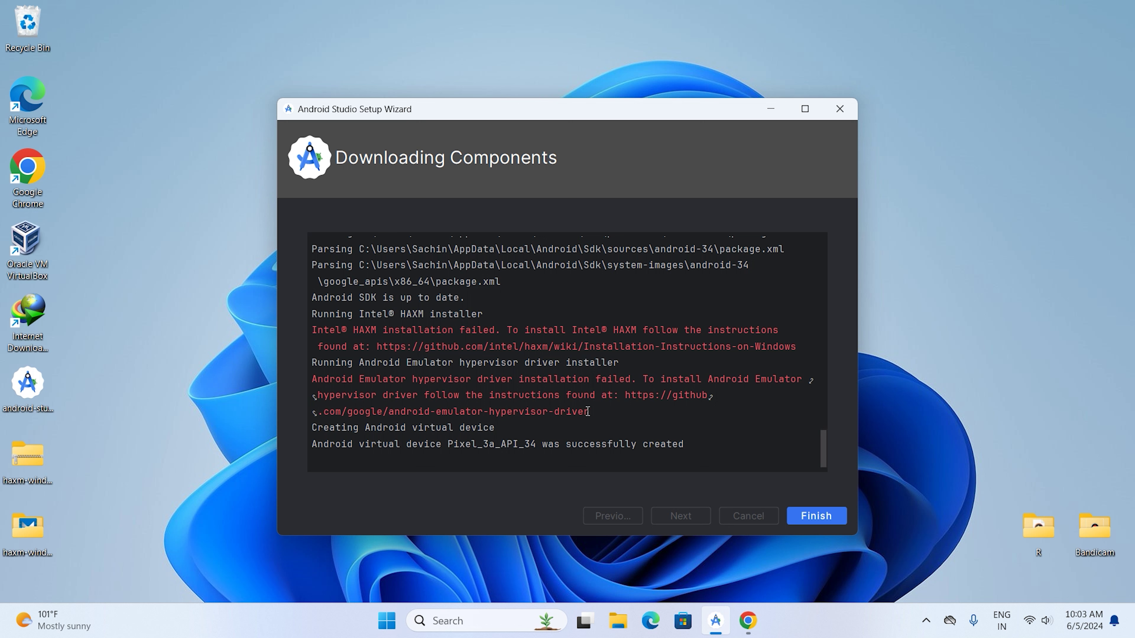
drag(580, 410, 265, 411)
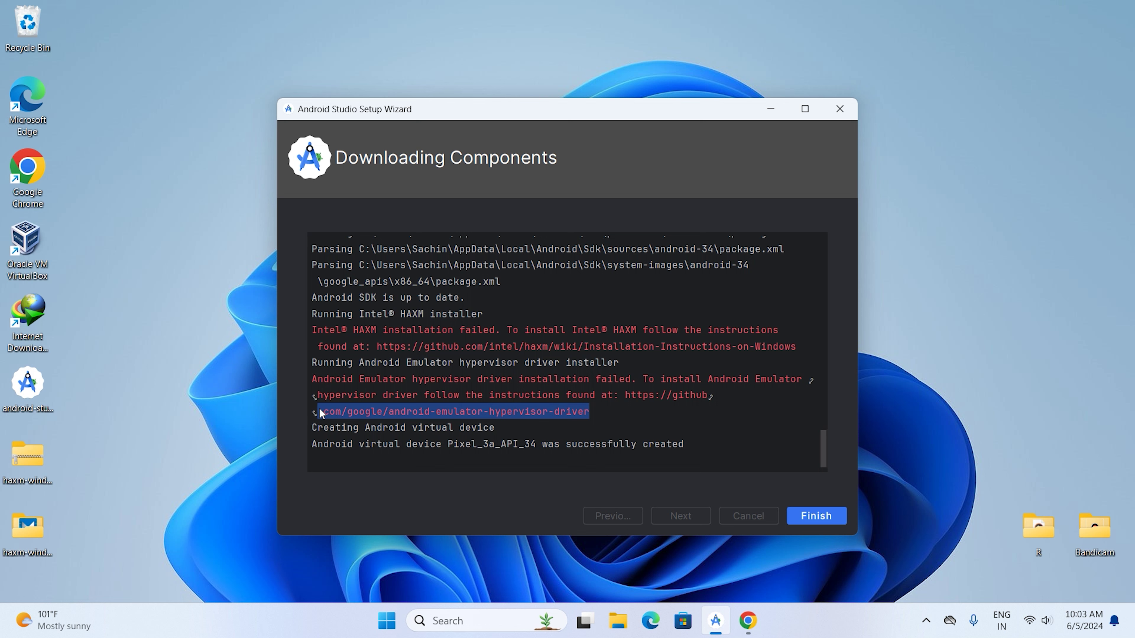
drag(622, 396, 610, 410)
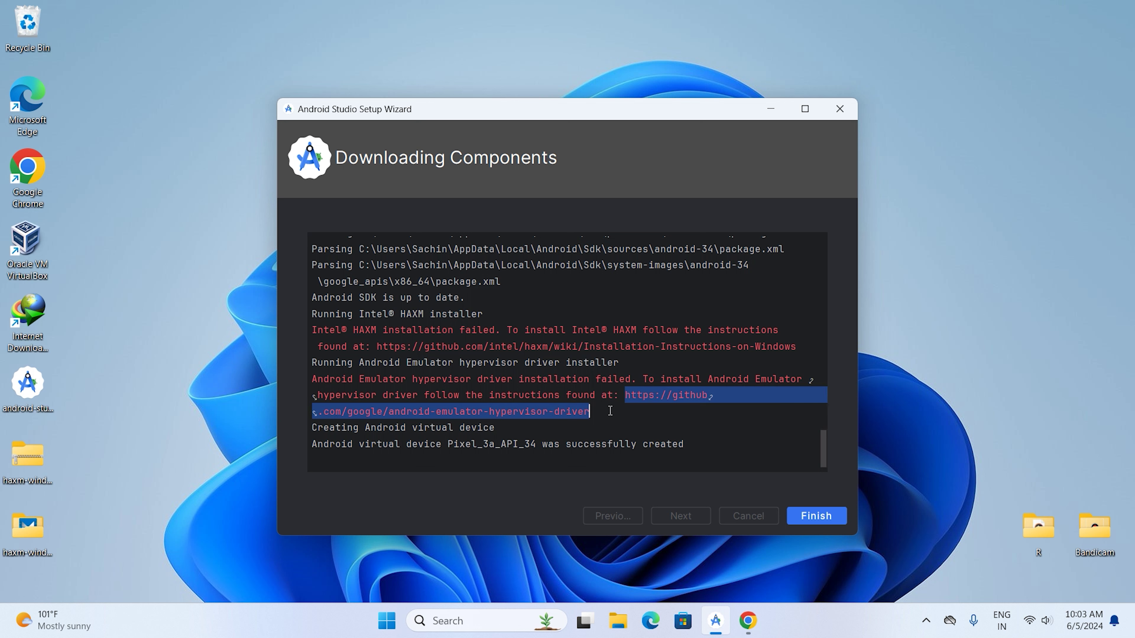
right_click(555, 413)
click(575, 420)
click(753, 625)
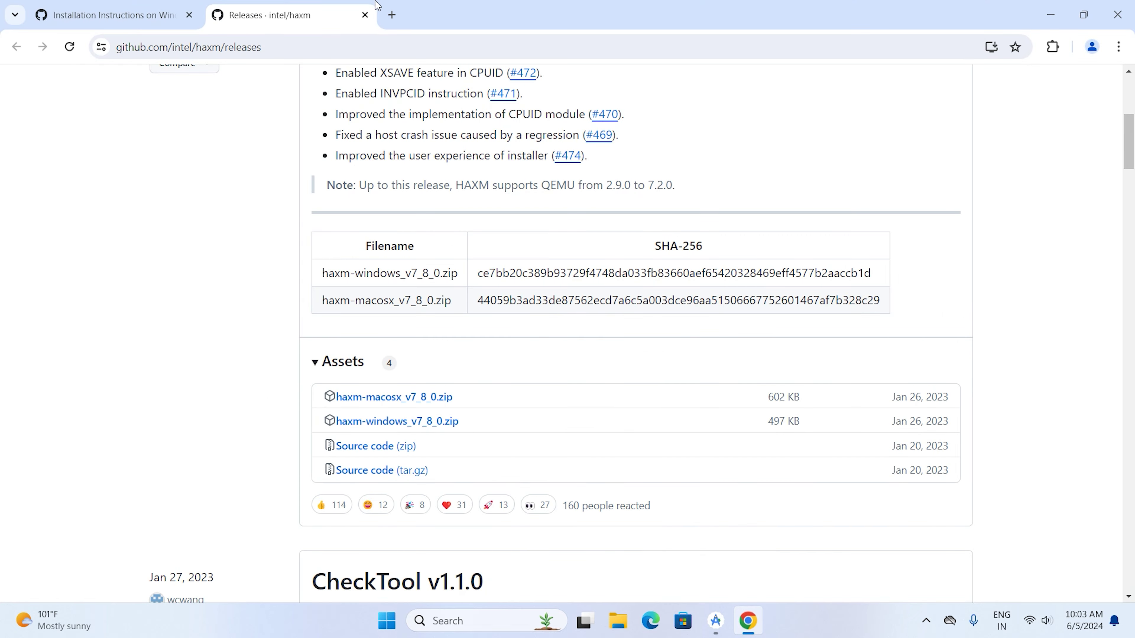
click(391, 14)
right_click(380, 45)
click(449, 192)
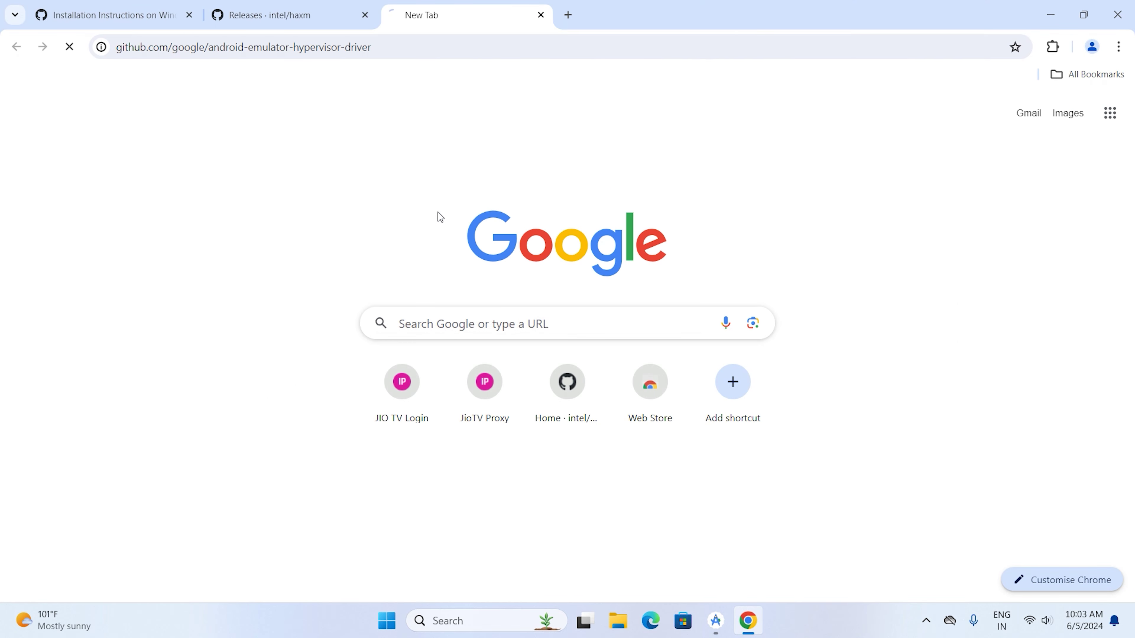
Step: Open the latest Android Emulator hypervisor driver release, start downloading aehd-windows_v2_2_0.zip and open the download's folder
scroll(268, 389, down, 7)
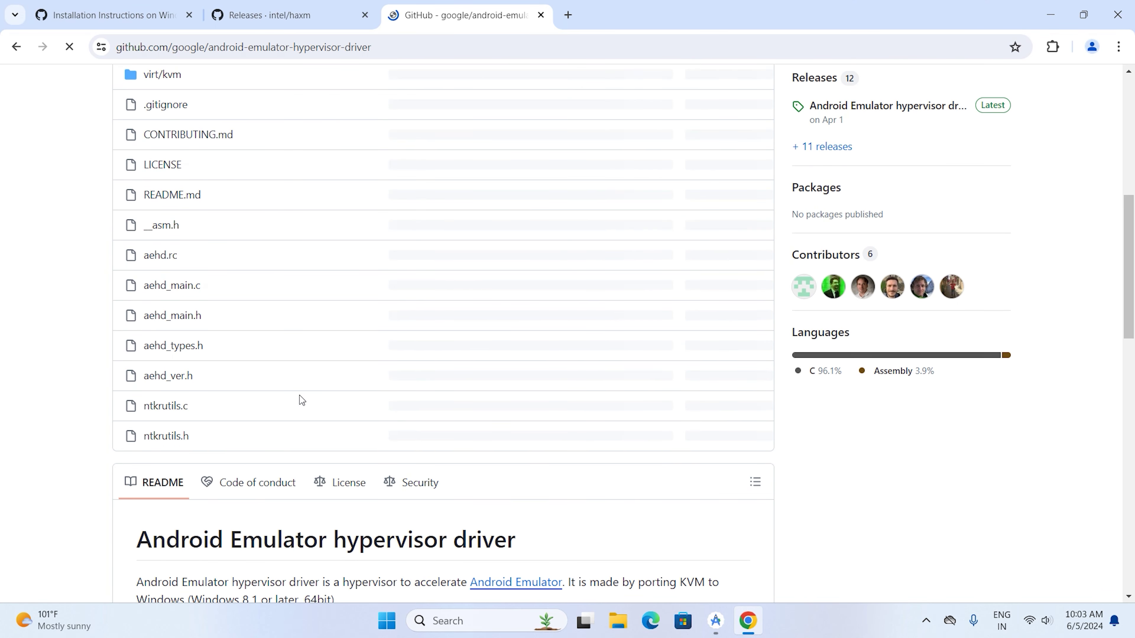
scroll(777, 214, up, 2)
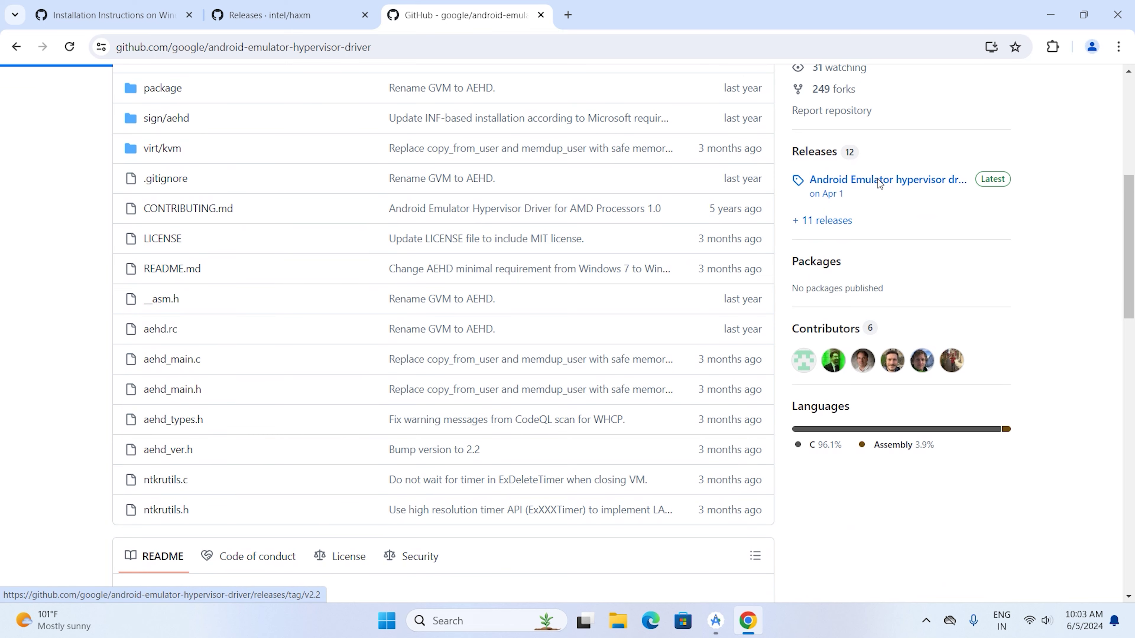
click(874, 181)
scroll(656, 348, down, 3)
click(244, 421)
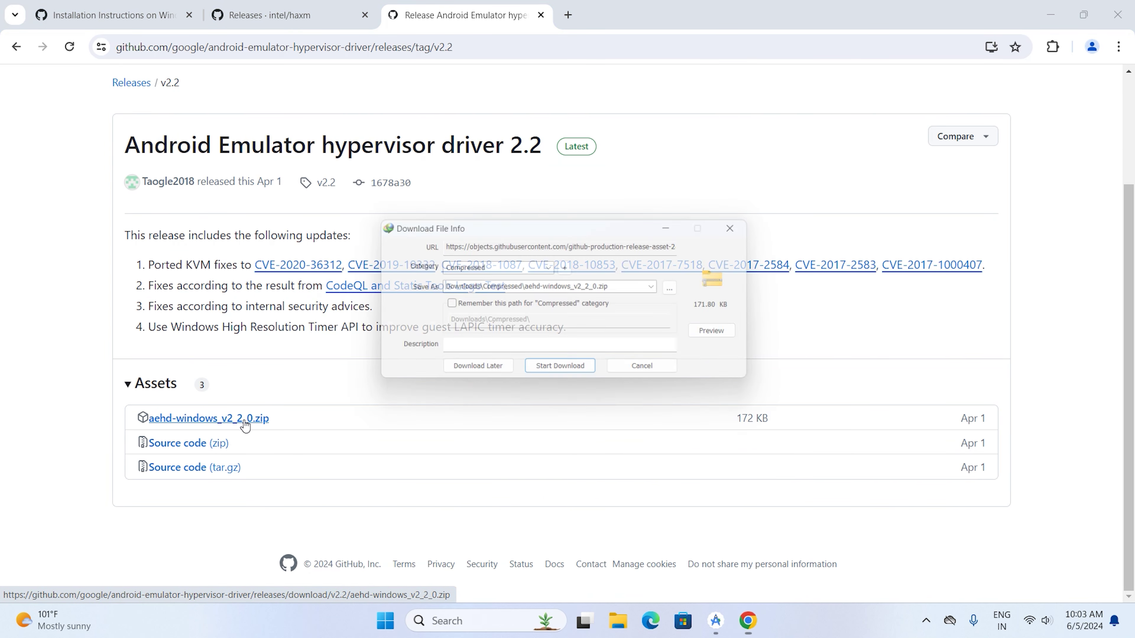
click(563, 372)
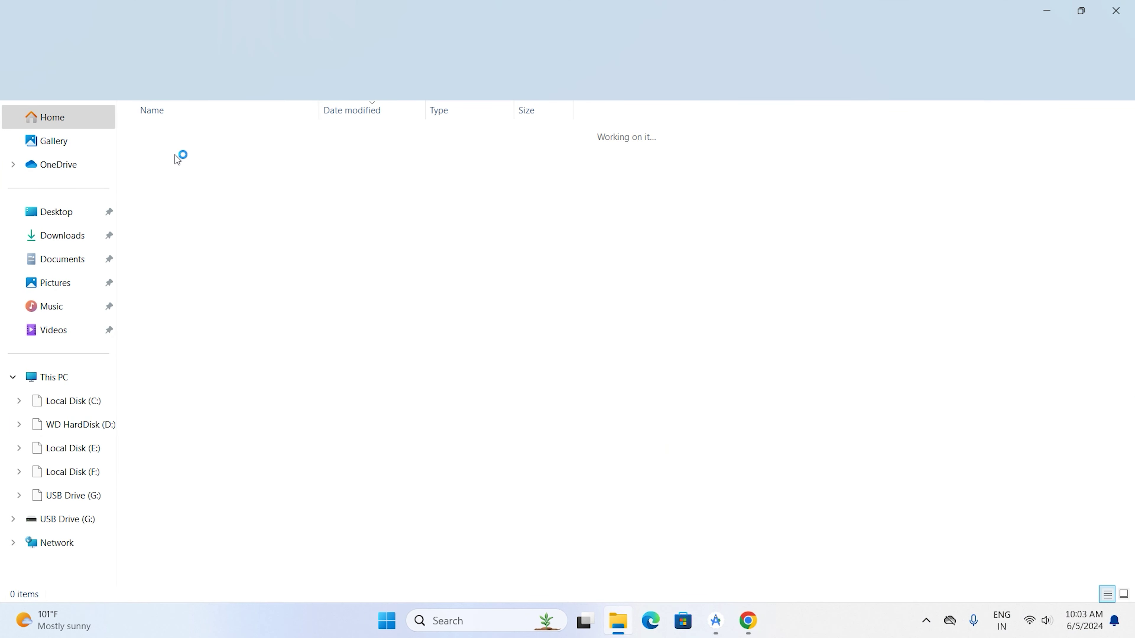
Step: Extract the aehd-windows_v2_2_0 archive into its default folder
right_click(173, 157)
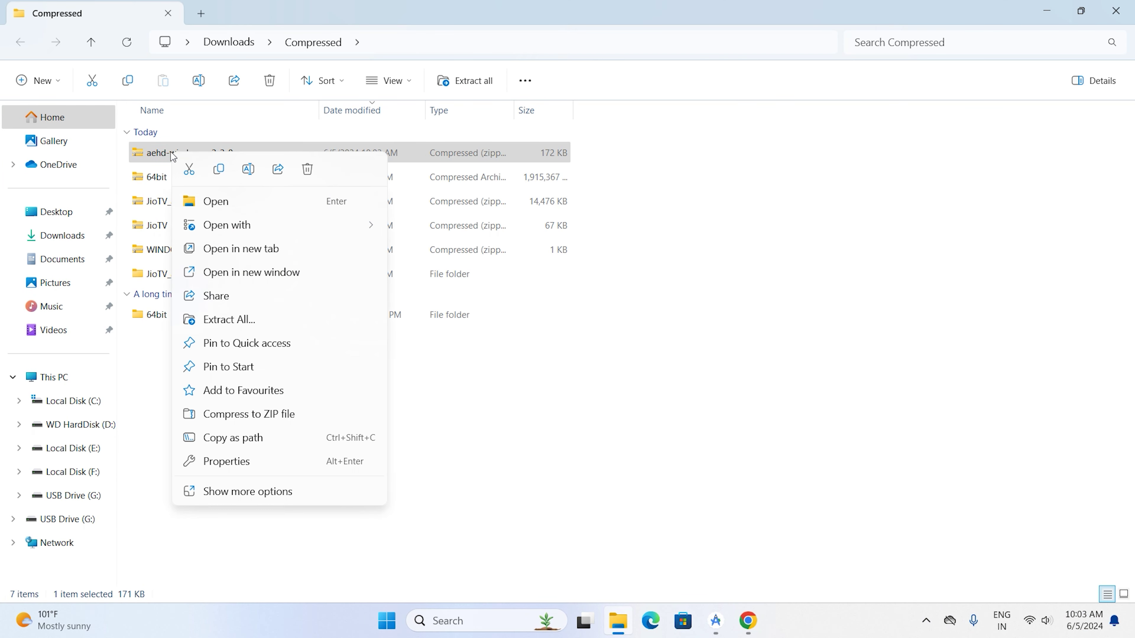
click(212, 320)
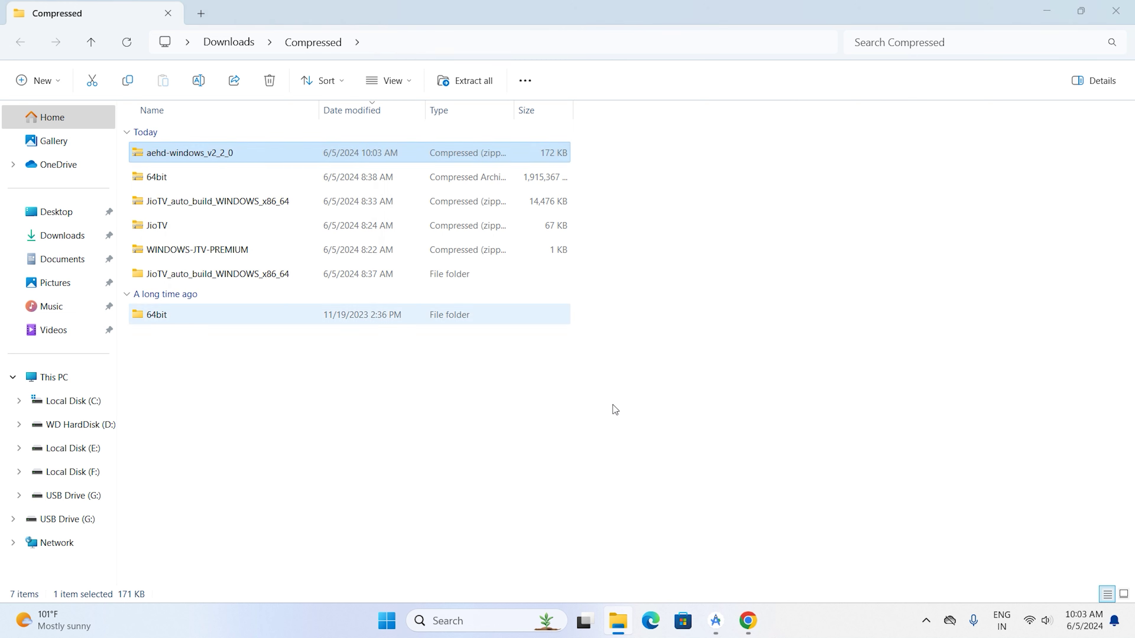
click(681, 459)
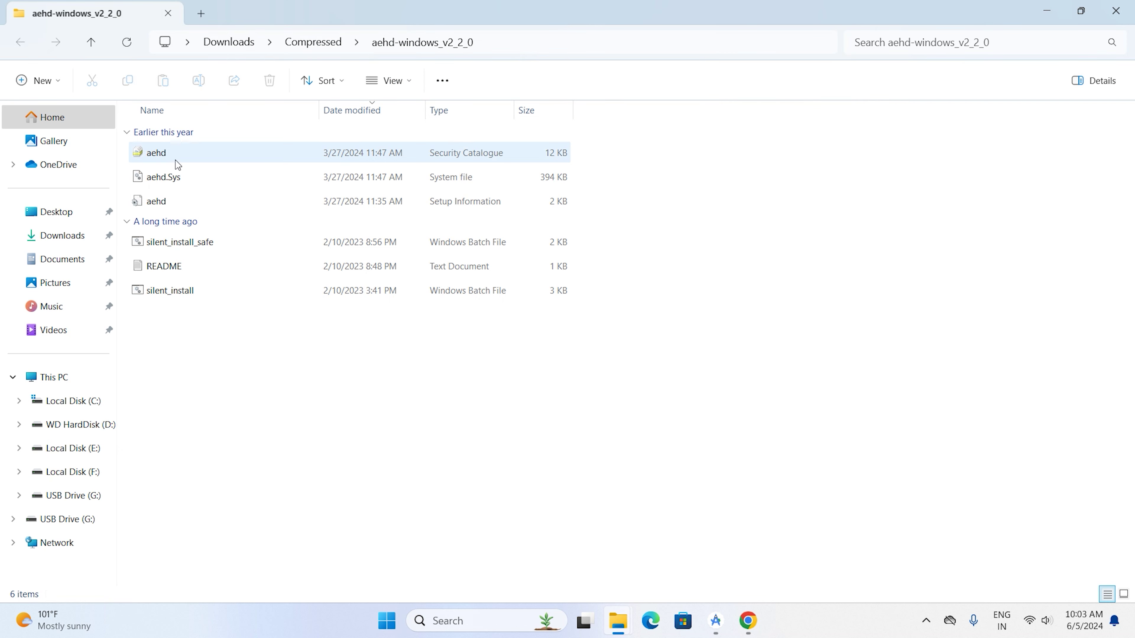
Step: Run the silent_install batch file from the extracted driver folder and close the File Explorer windows
click(194, 291)
double_click(185, 291)
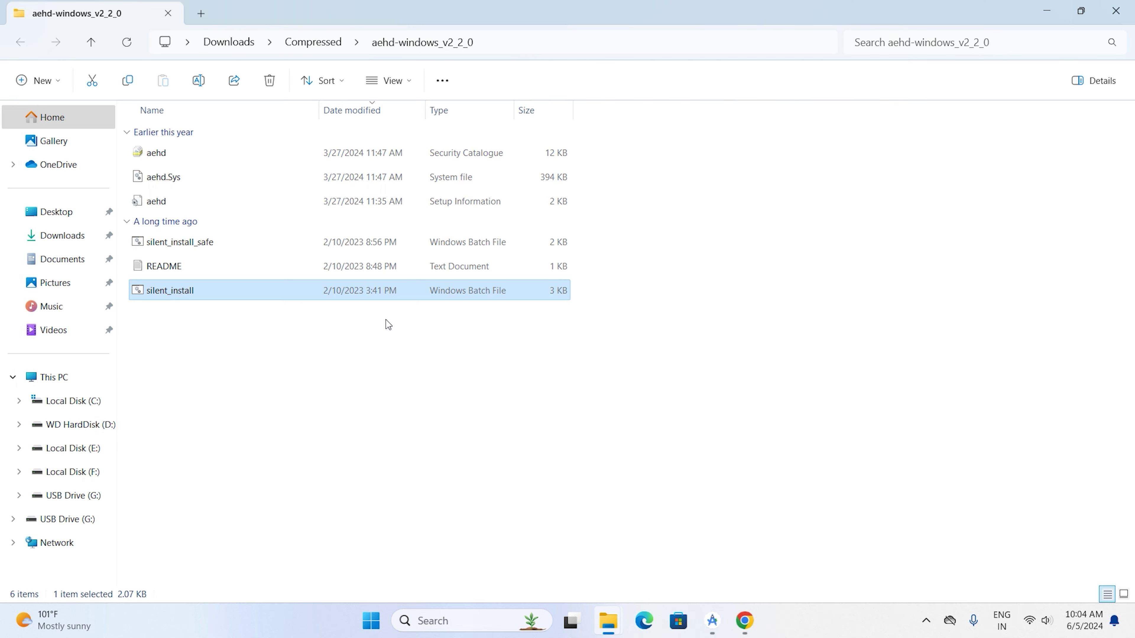
click(1132, 3)
click(1132, 2)
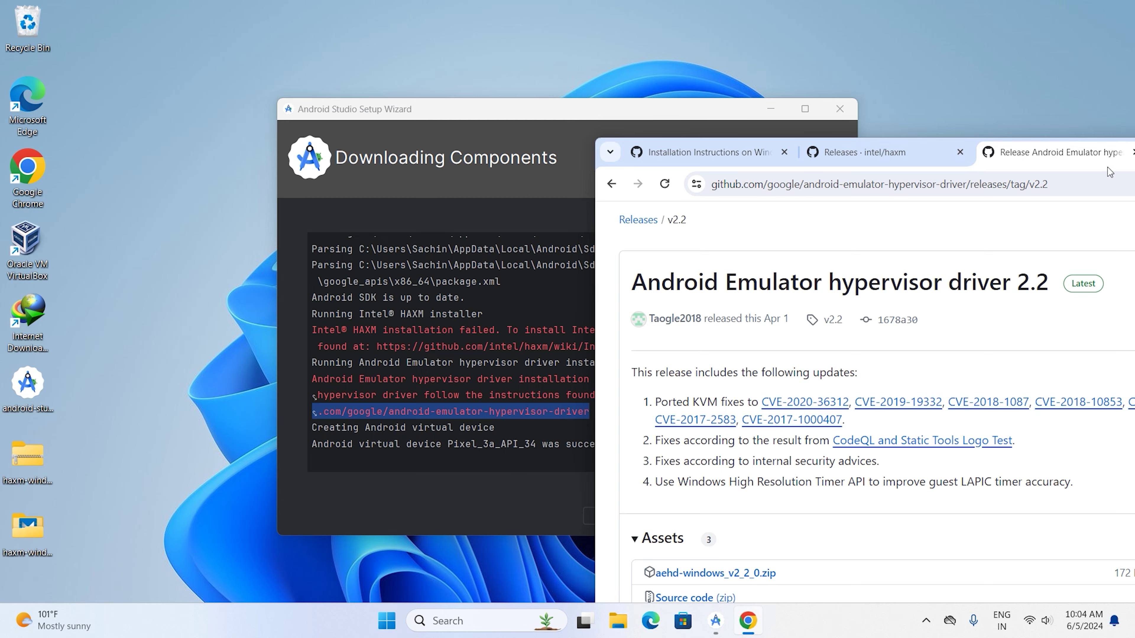
Step: Close the Chrome window, clear the text selection in the setup log and bring up the Windows search
drag(1110, 172, 516, 202)
click(711, 182)
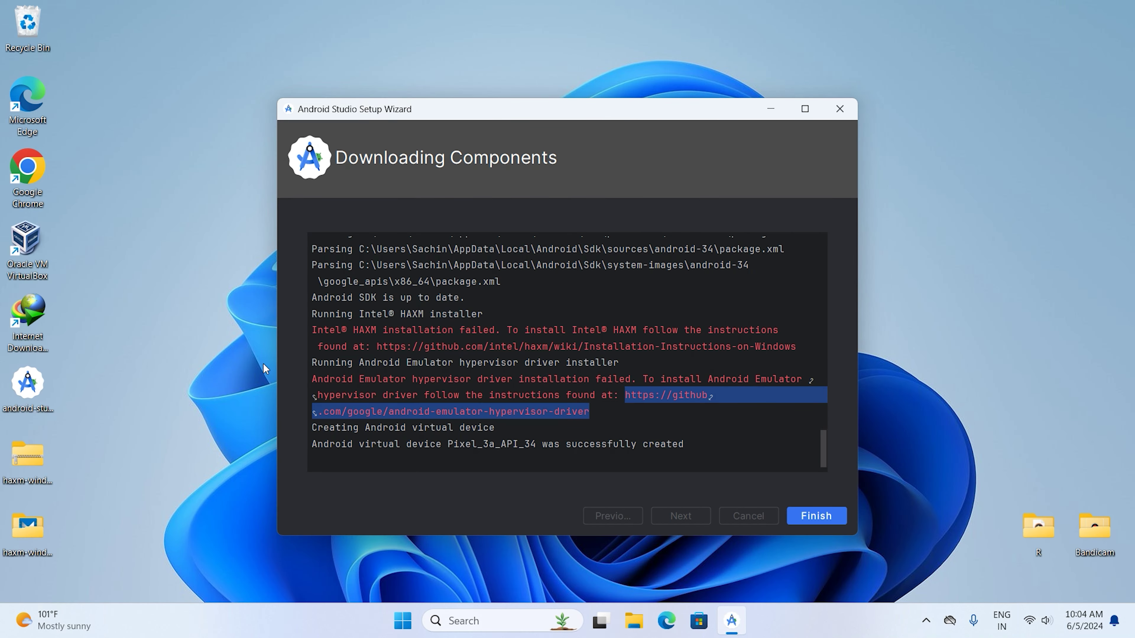
click(430, 413)
click(80, 334)
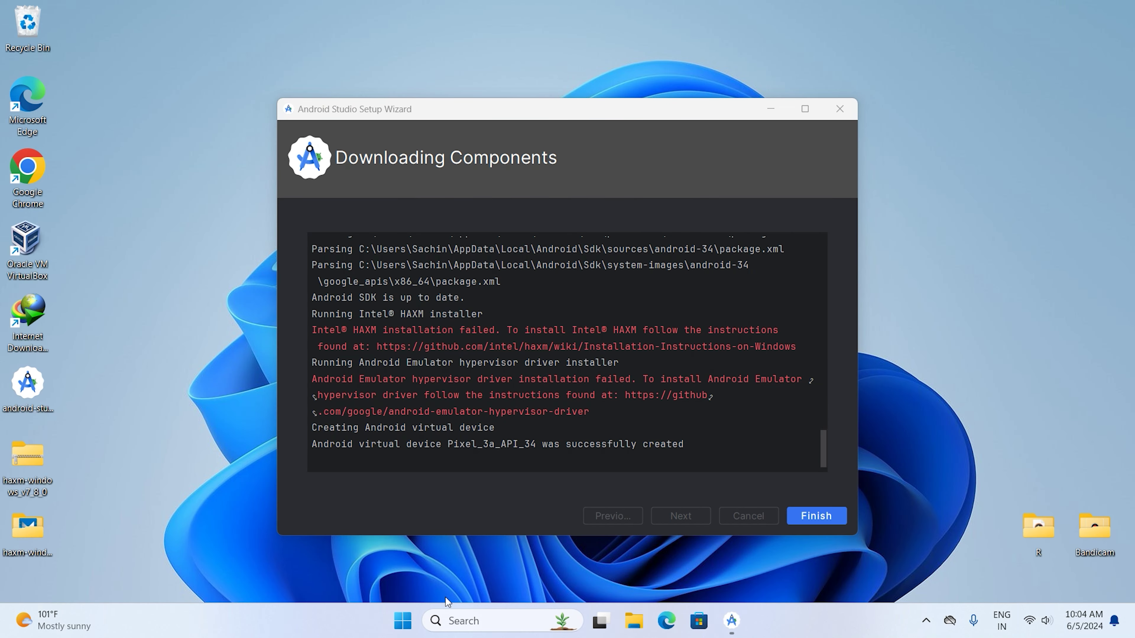
click(403, 621)
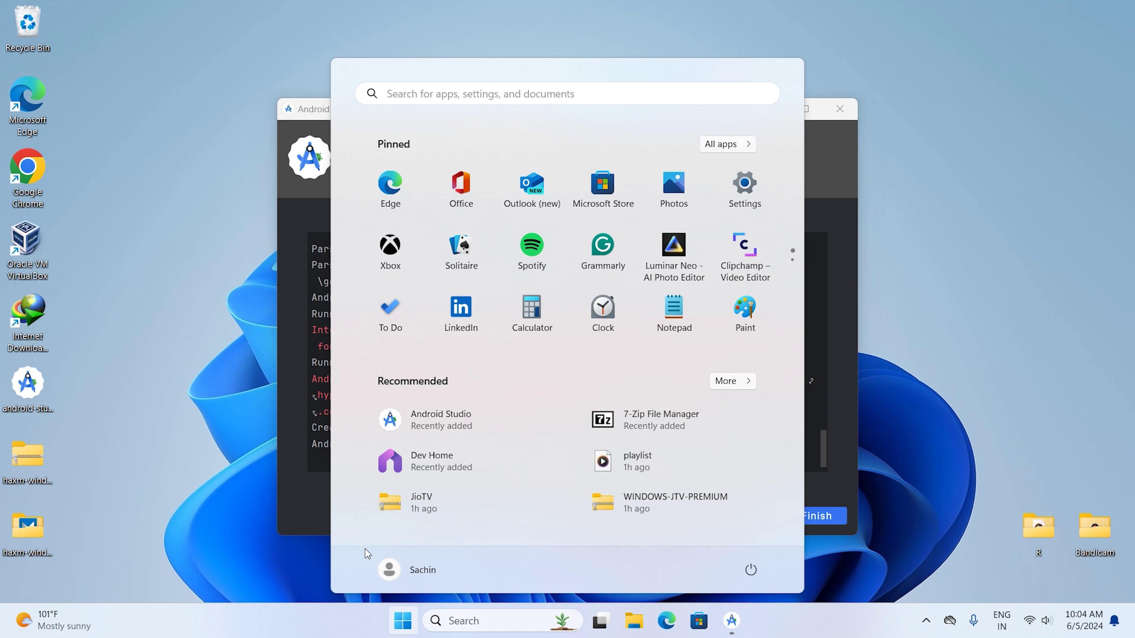
text(turn o)
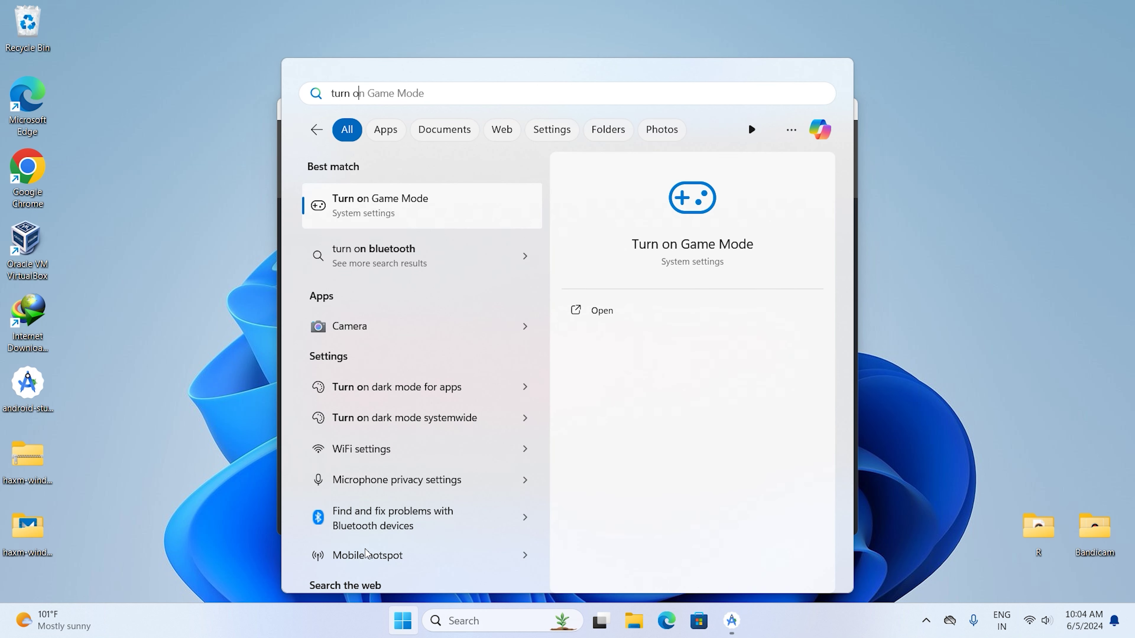
text(f w)
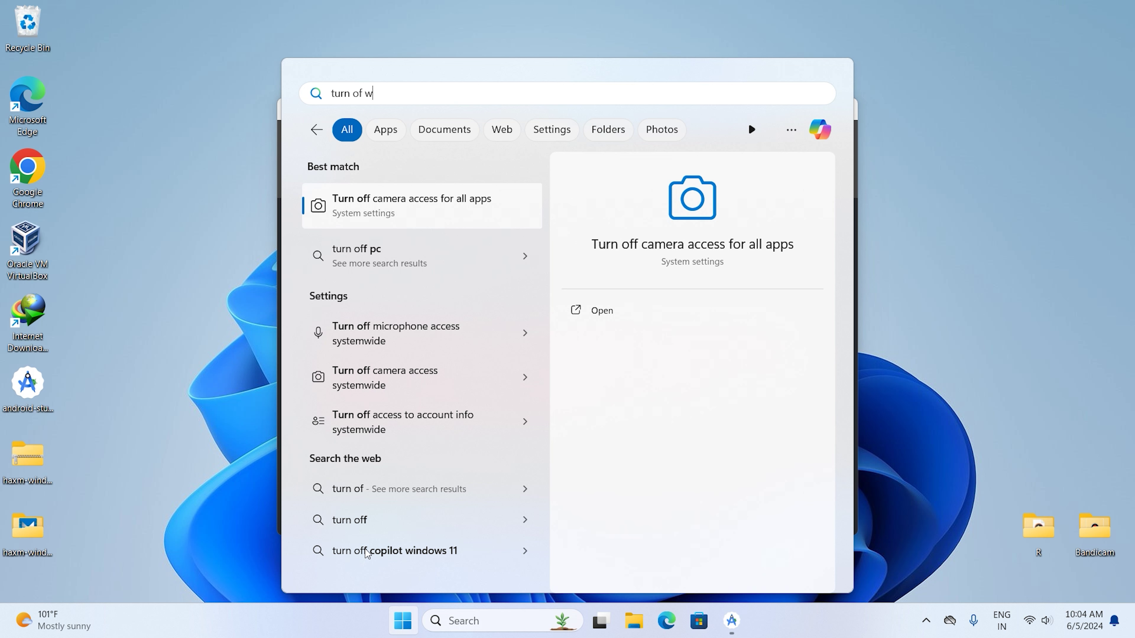
text(indows )
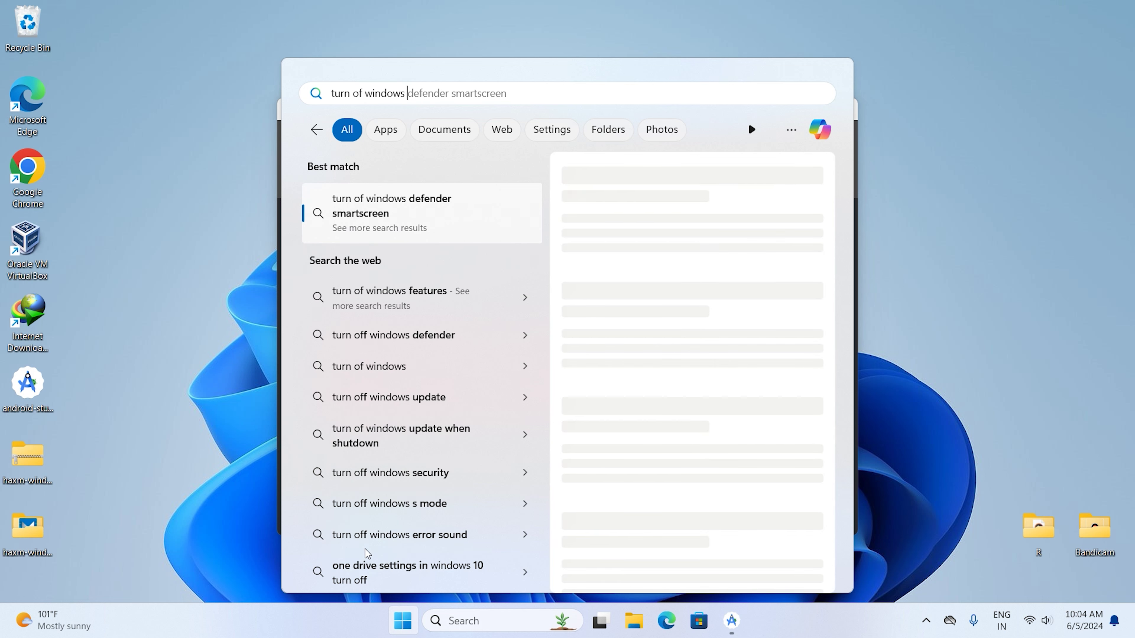
text(feat)
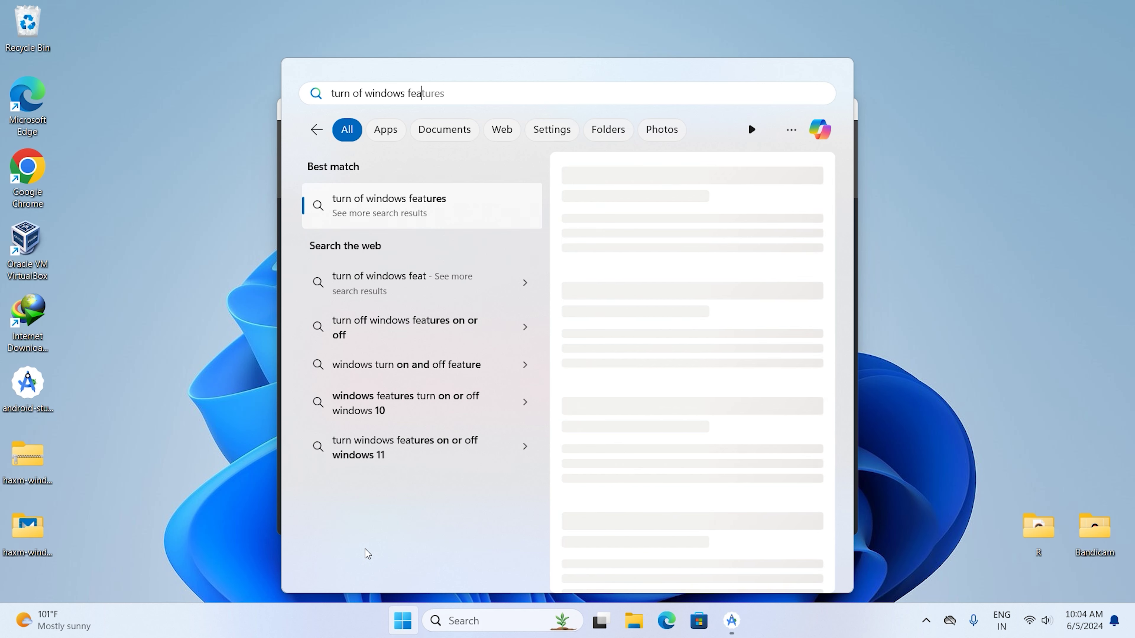
key(BackSpace)
key(BackSpace)
key(BackSpace)
key(BackSpace)
key(BackSpace)
key(BackSpace)
key(BackSpace)
key(BackSpace)
key(BackSpace)
key(BackSpace)
key(BackSpace)
key(BackSpace)
key(BackSpace)
key(BackSpace)
key(BackSpace)
key(BackSpace)
key(BackSpace)
key(BackSpace)
key(BackSpace)
key(BackSpace)
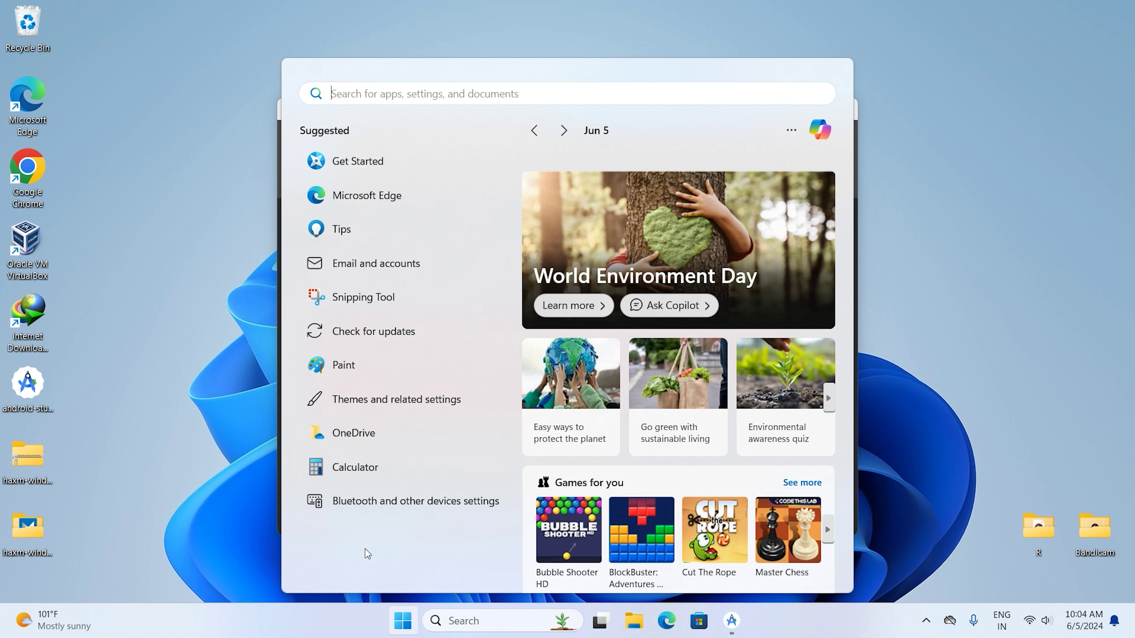
Step: Search Windows for "featur" and open Turn Windows features on or off
text(feature)
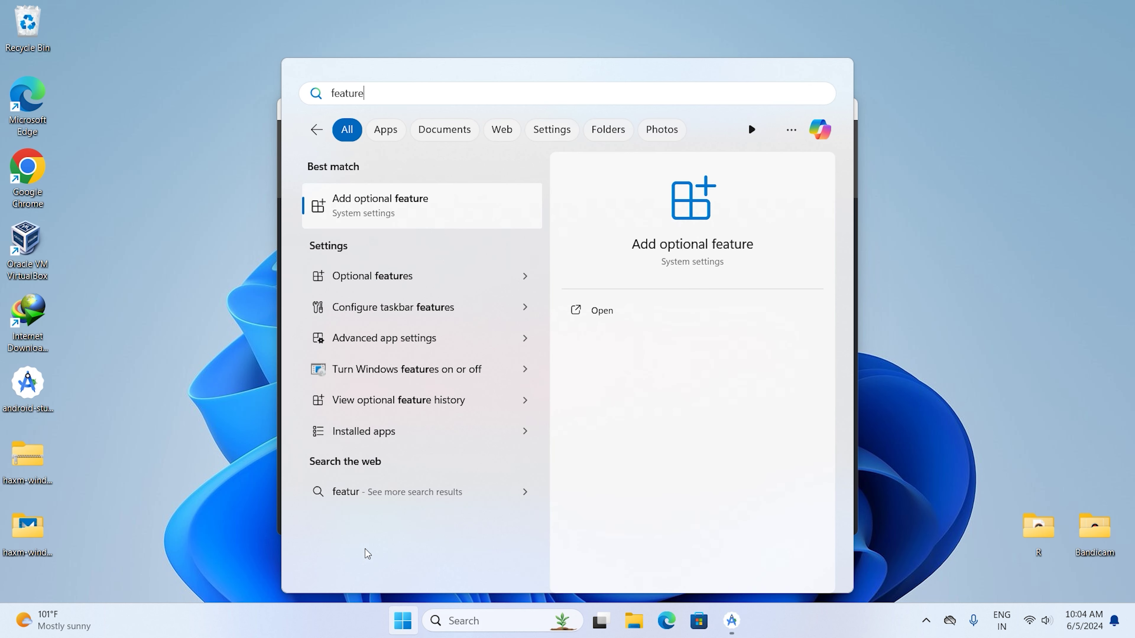
key(BackSpace)
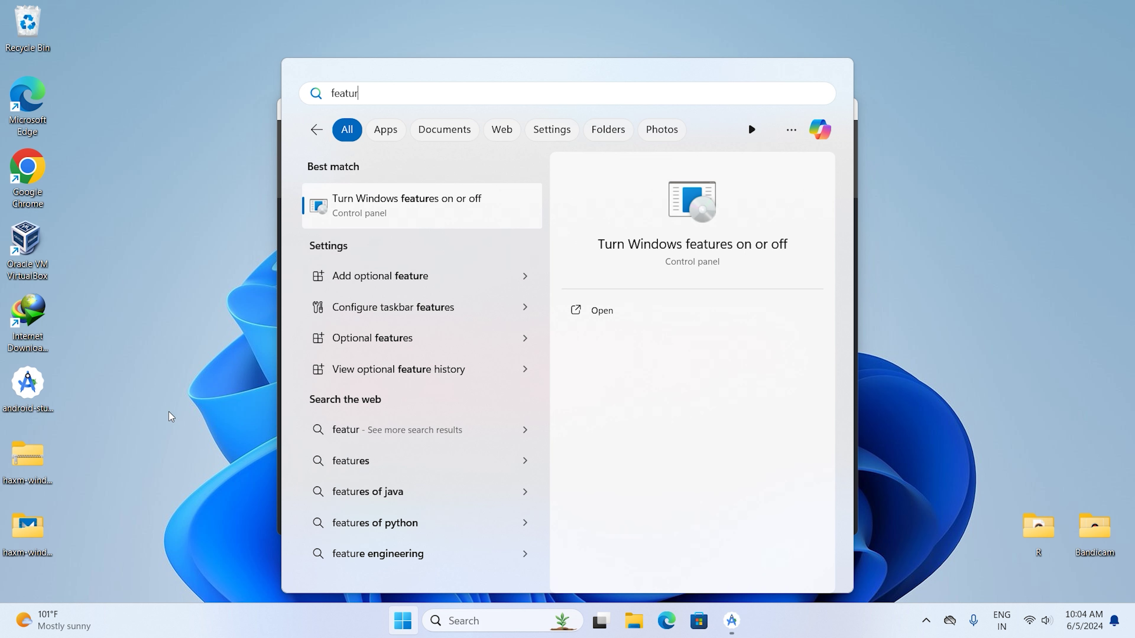
click(444, 212)
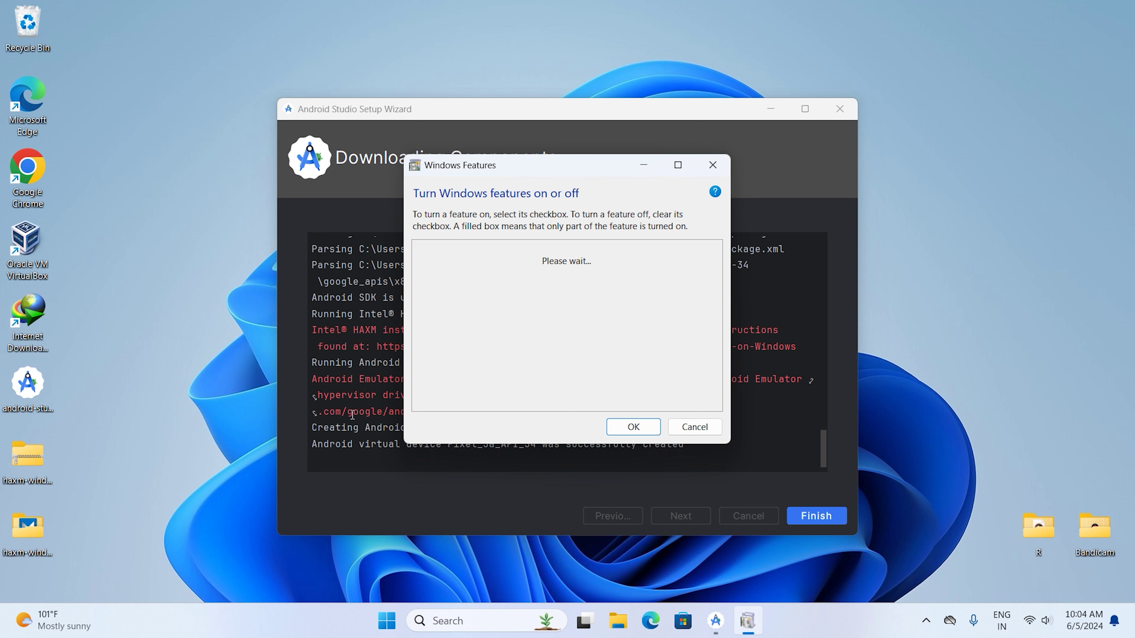
Step: Highlight the hypervisor error text in the setup log, then enable the Windows Hypervisor Platform feature and apply the change
drag(329, 395, 371, 395)
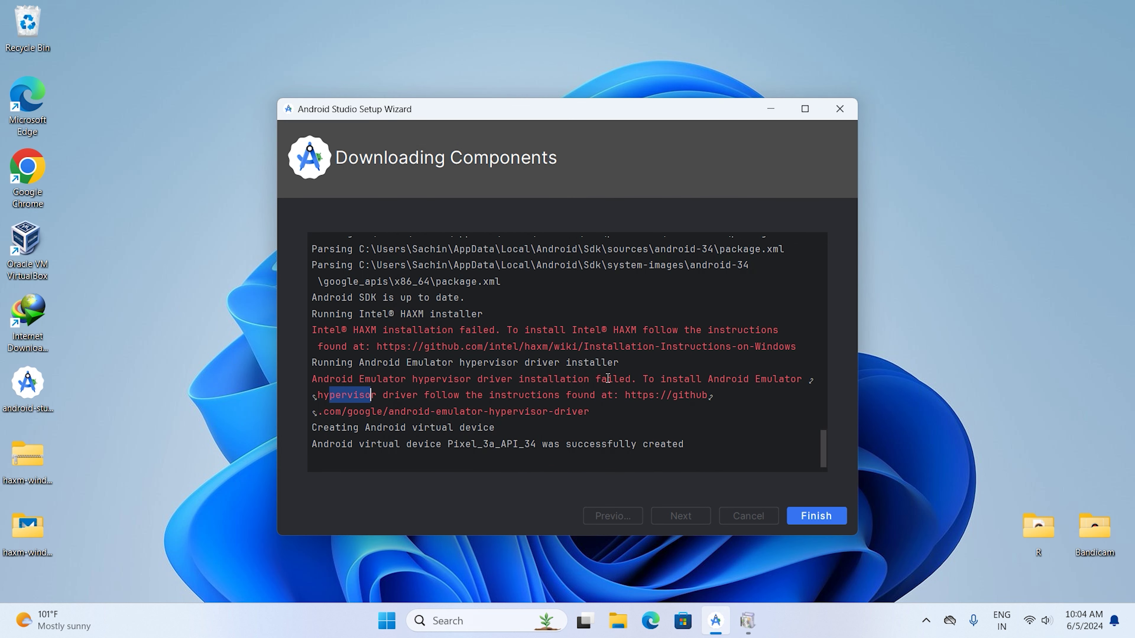
click(756, 634)
scroll(492, 398, down, 9)
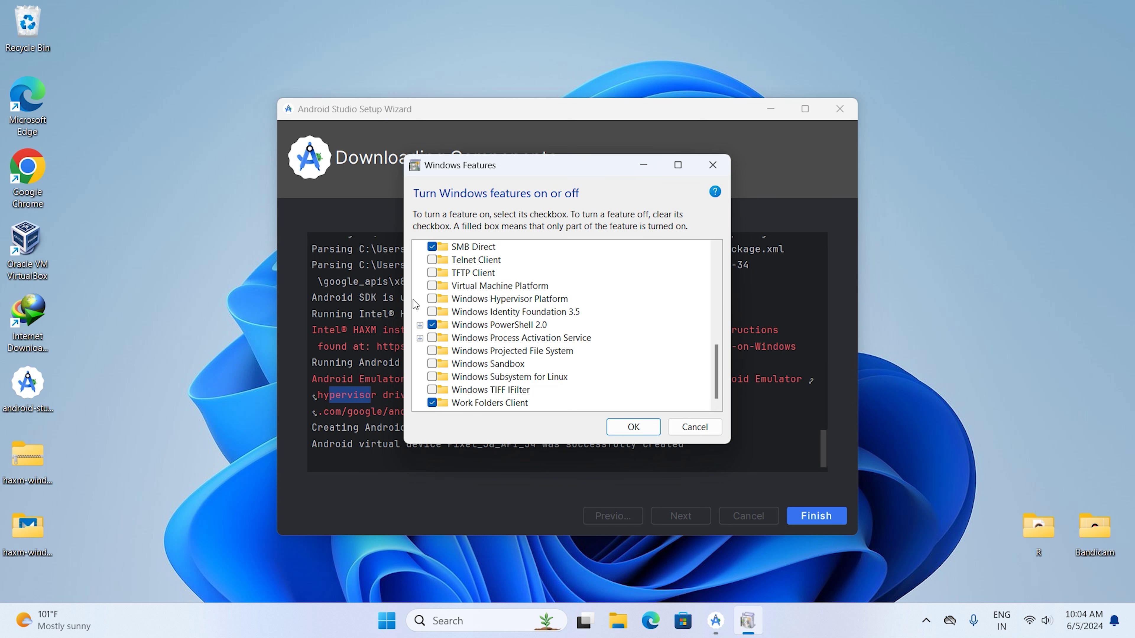
click(431, 299)
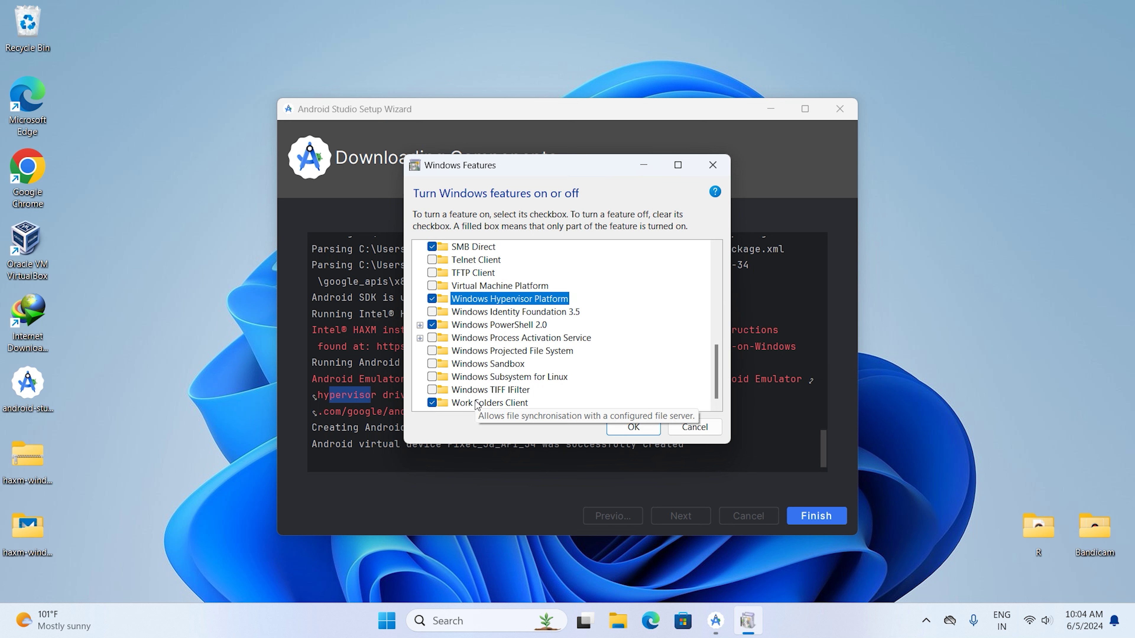
click(621, 431)
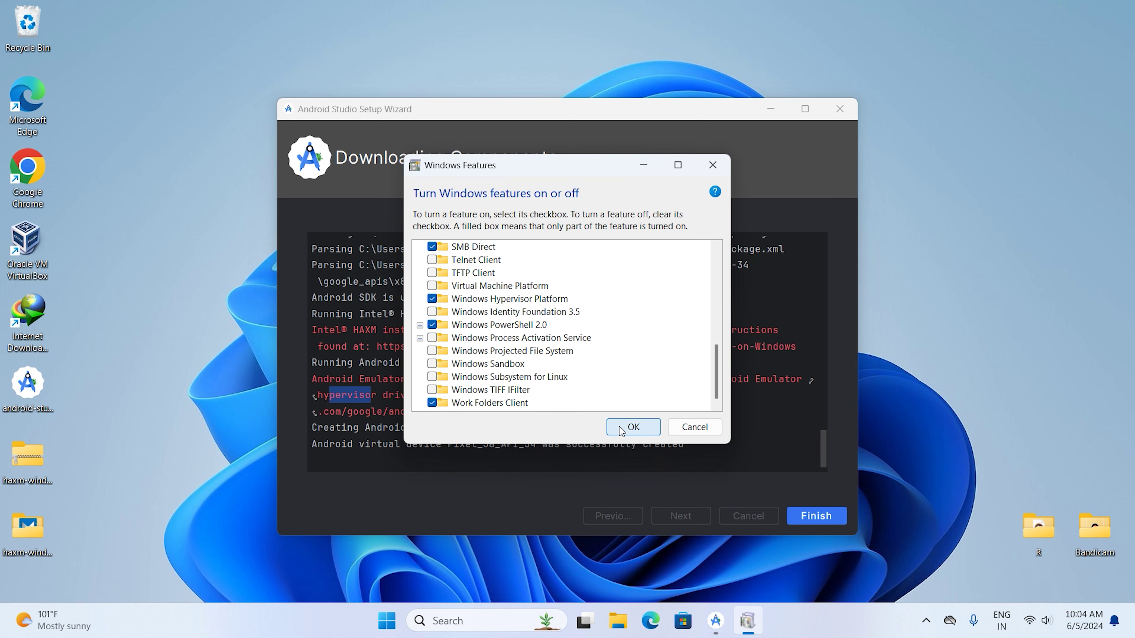
Step: Highlight the Intel HAXM failure message in the setup log and finish the Android Studio Setup Wizard
click(812, 516)
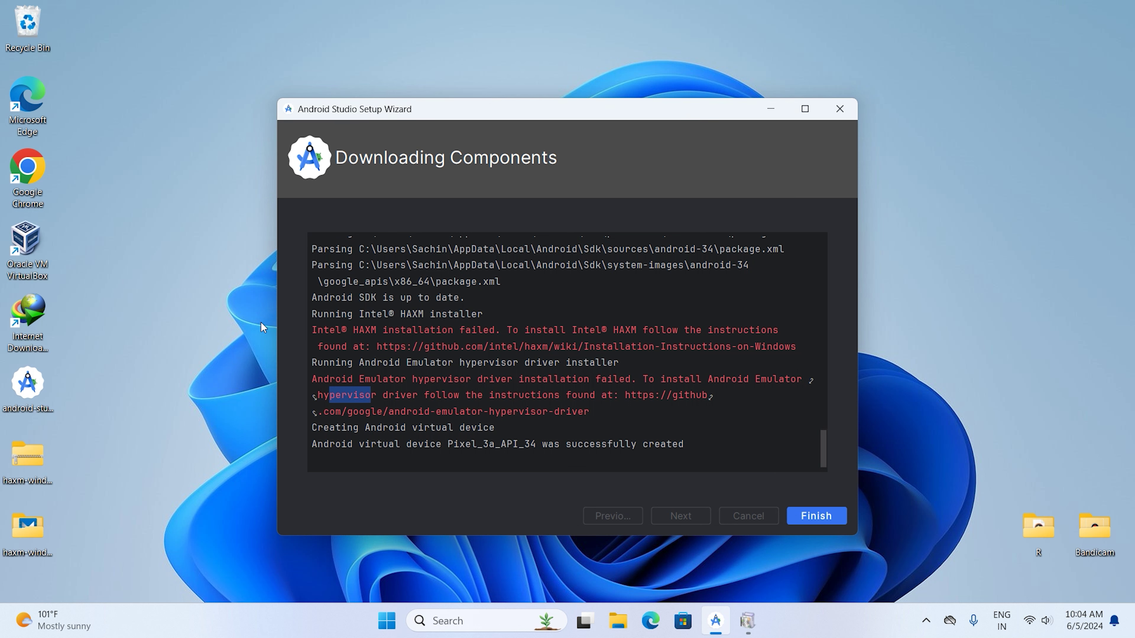
drag(317, 330, 422, 330)
drag(506, 329, 761, 330)
click(829, 522)
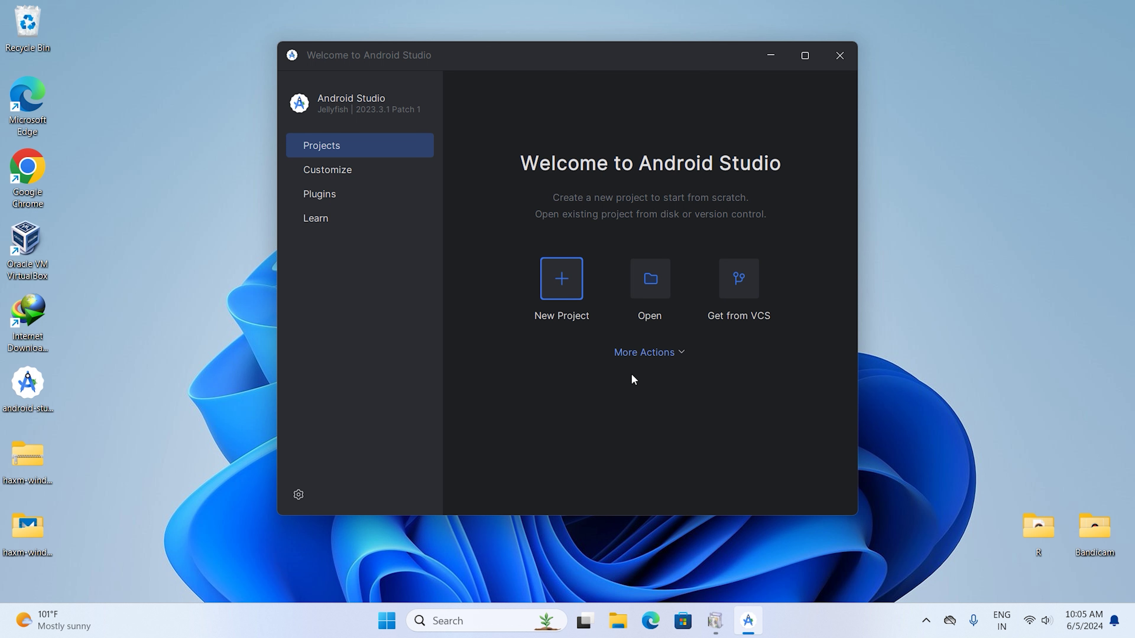
Step: Open the Virtual Device Manager, select the Pixel 3a API 34 device and start creating a new virtual device
click(667, 356)
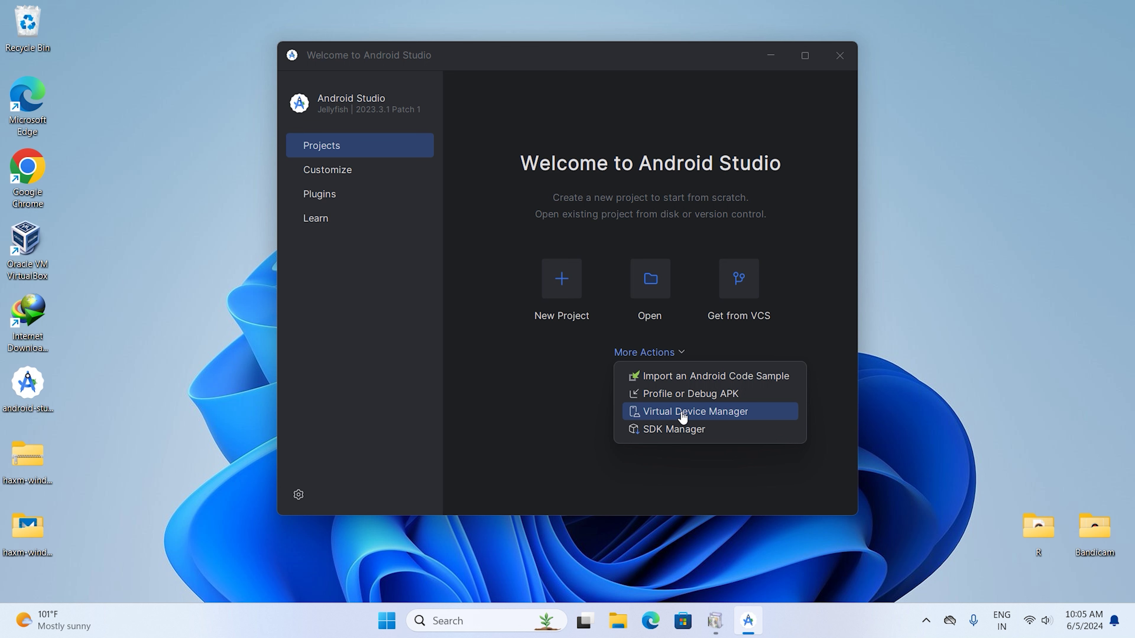
click(736, 415)
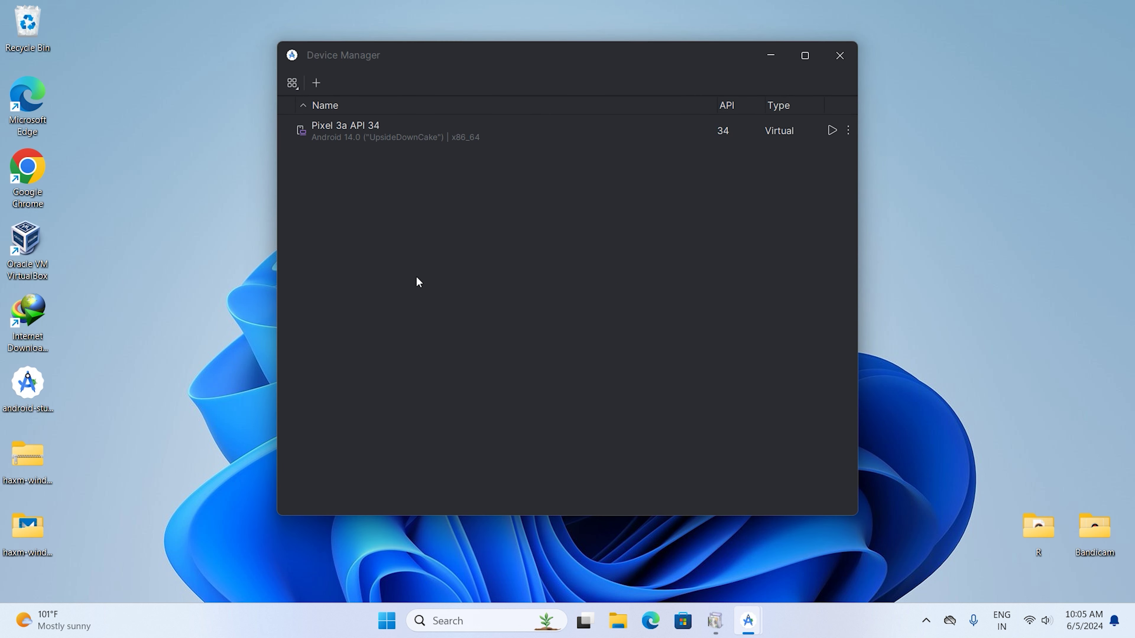
click(775, 135)
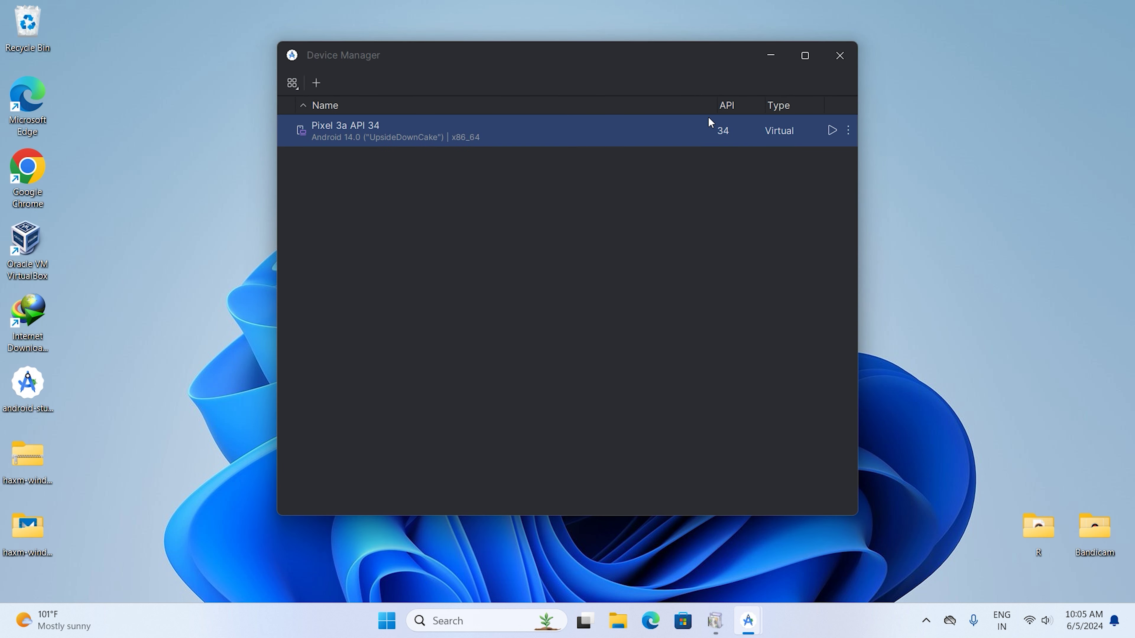
click(317, 83)
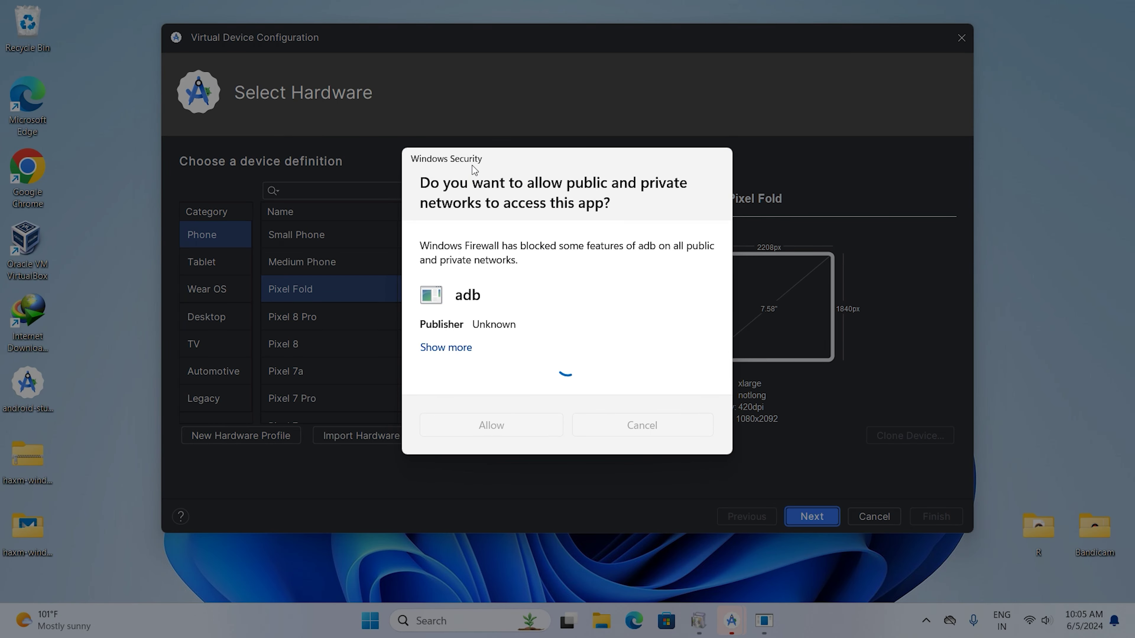
Step: Examine the available hardware definitions in the Phone, TV, Desktop, Wear OS and Tablet categories
scroll(317, 377, down, 5)
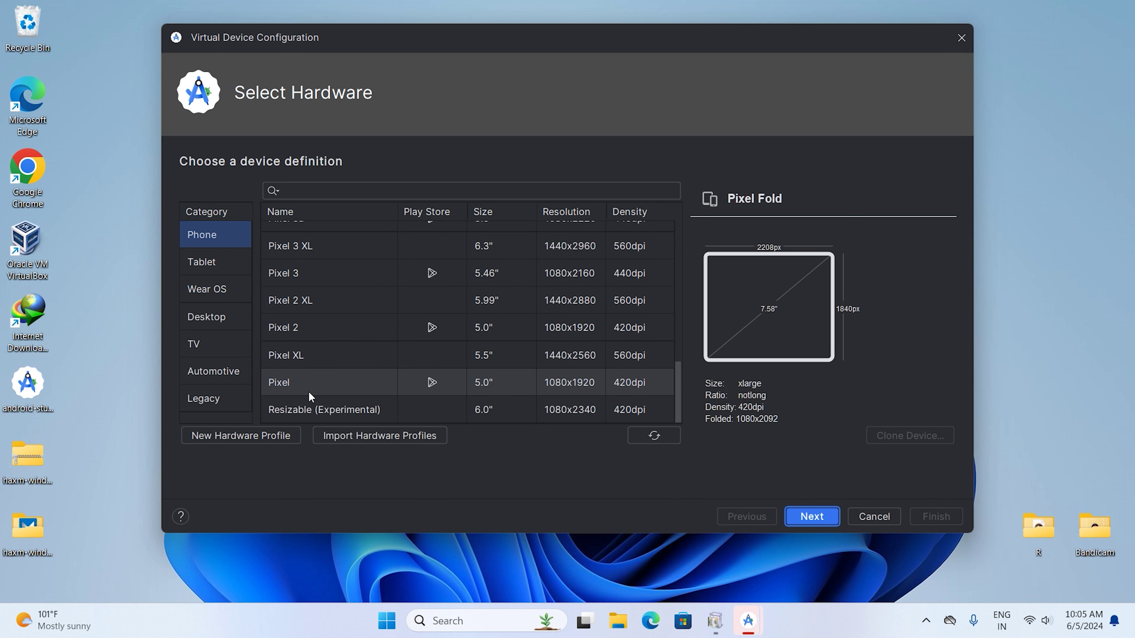
scroll(286, 348, up, 5)
click(213, 344)
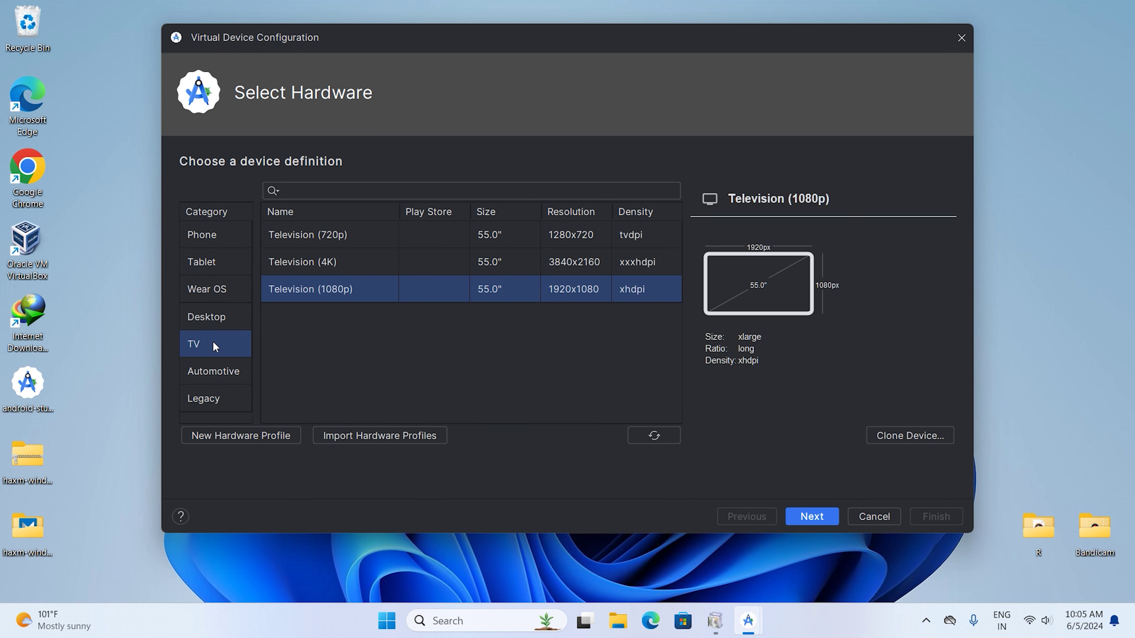
click(218, 309)
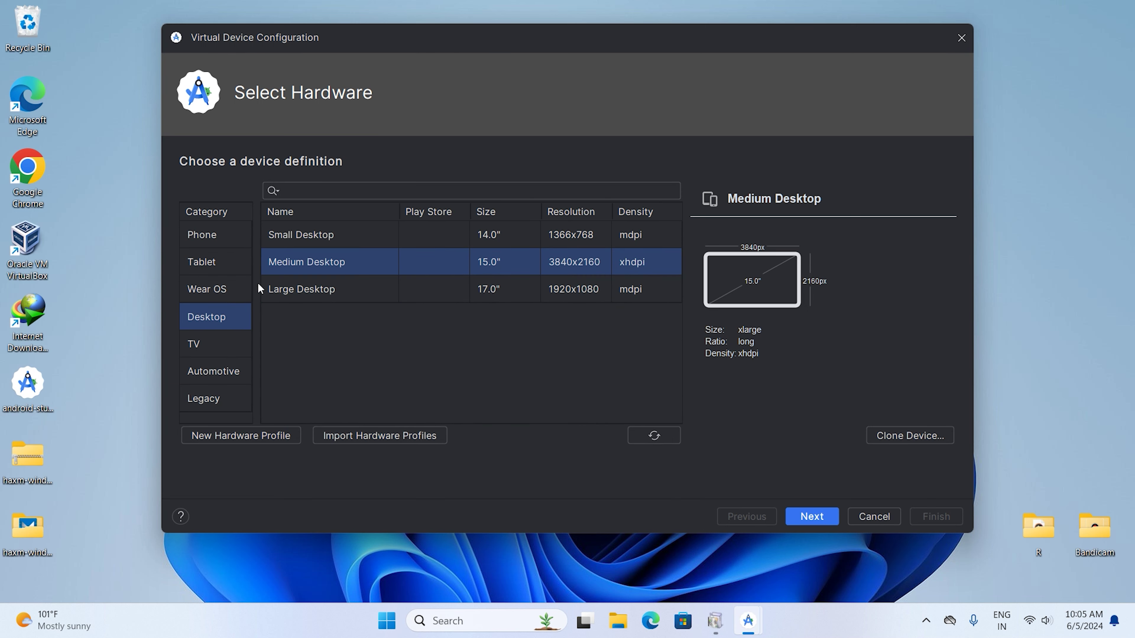
click(195, 290)
click(198, 264)
click(199, 236)
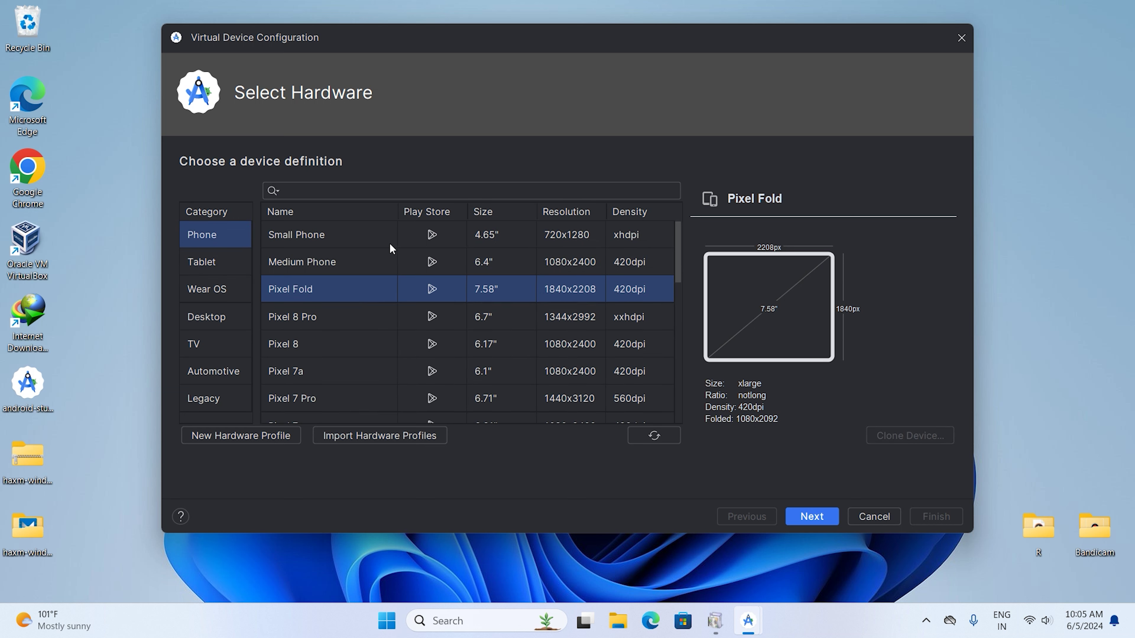
scroll(328, 367, down, 5)
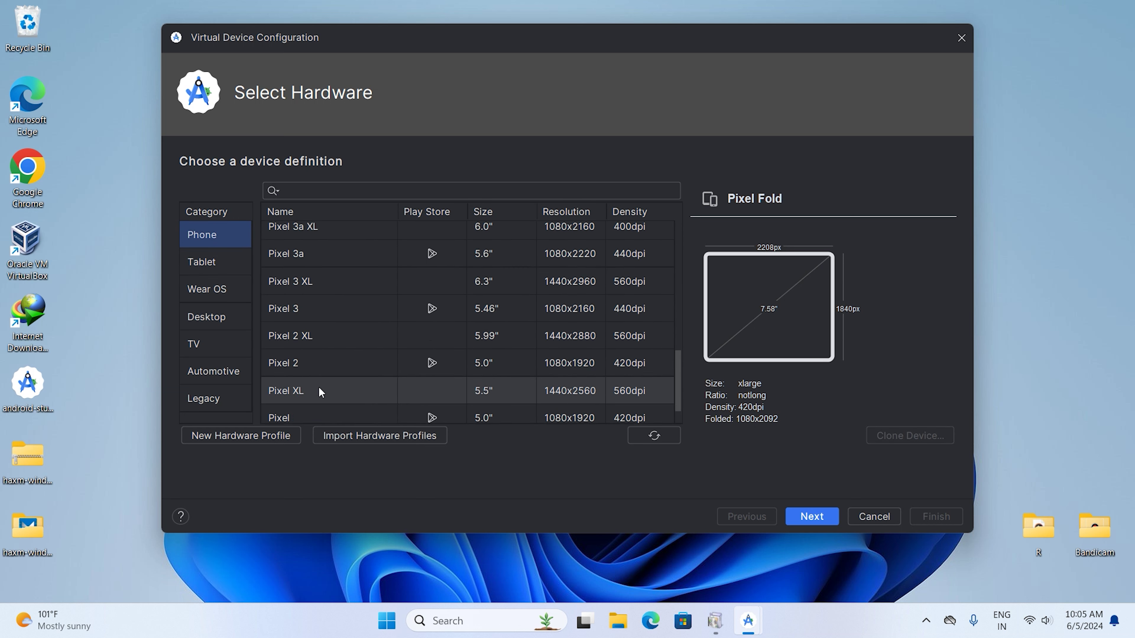
Step: Clone the Pixel 8 Pro hardware definition, review its screen, memory, camera and sensor settings, and save the profile
scroll(318, 387, up, 5)
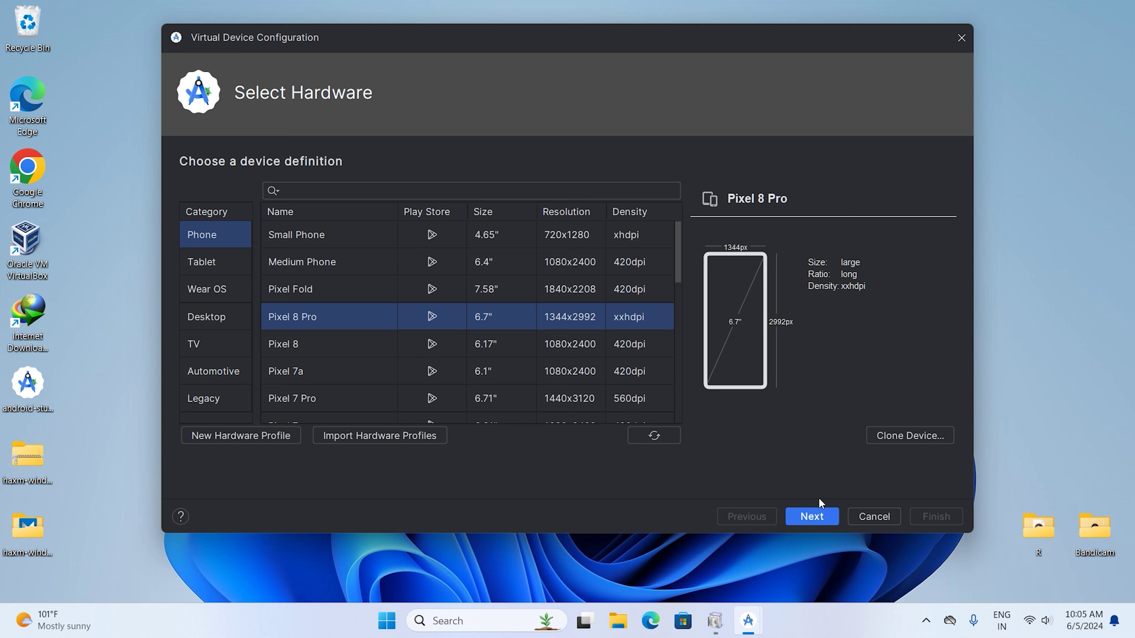
click(943, 436)
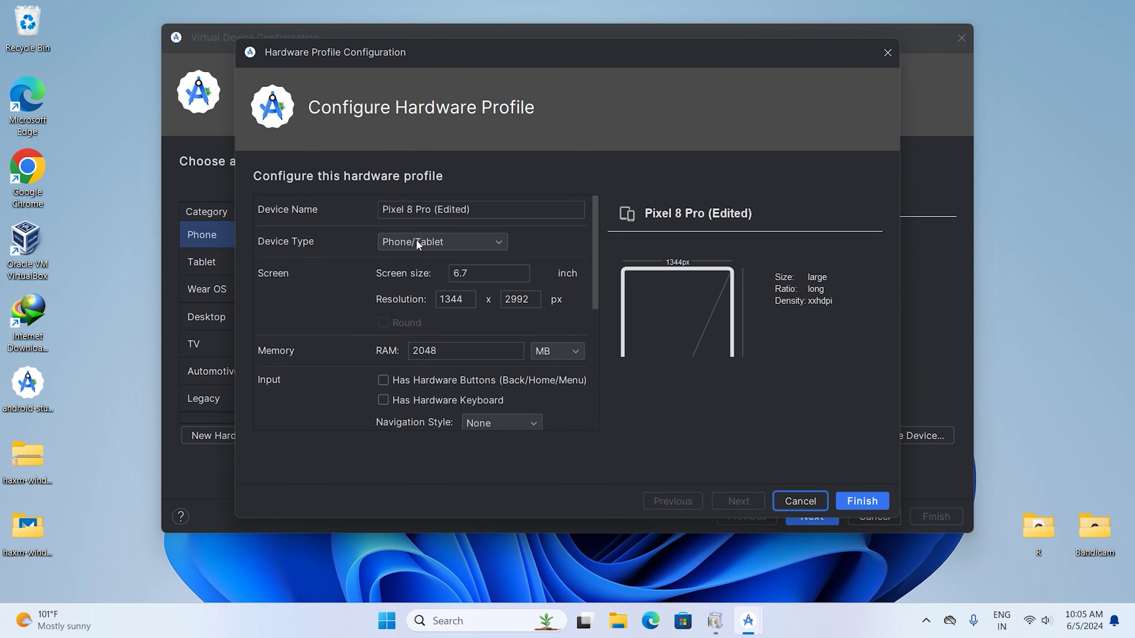
scroll(431, 369, down, 5)
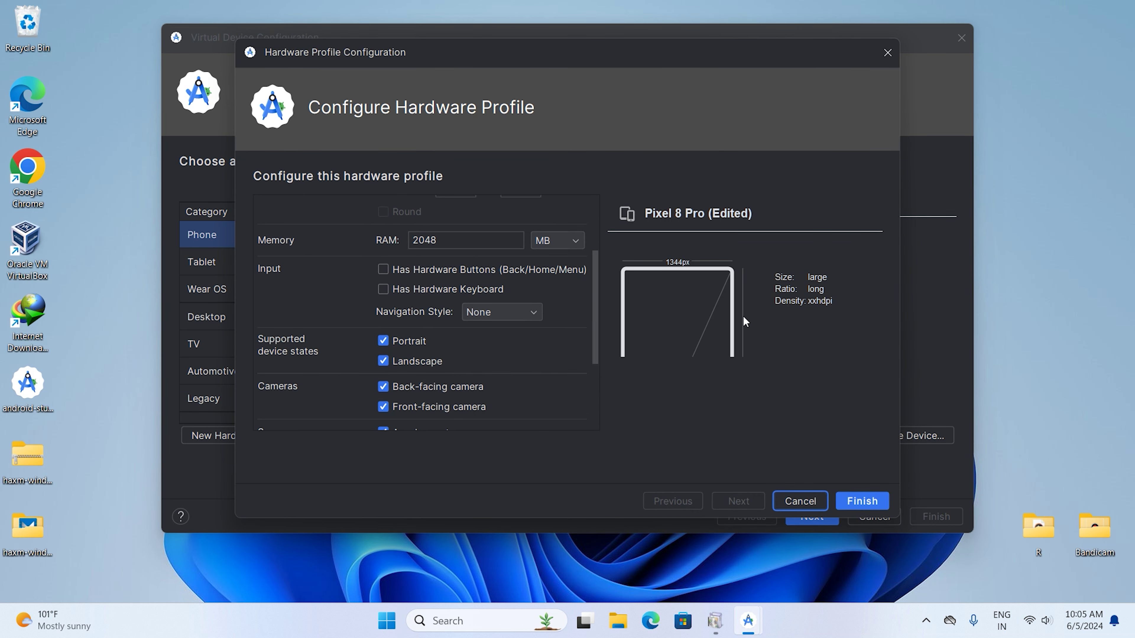
scroll(445, 327, down, 5)
scroll(443, 389, up, 5)
scroll(514, 244, up, 3)
scroll(493, 328, down, 10)
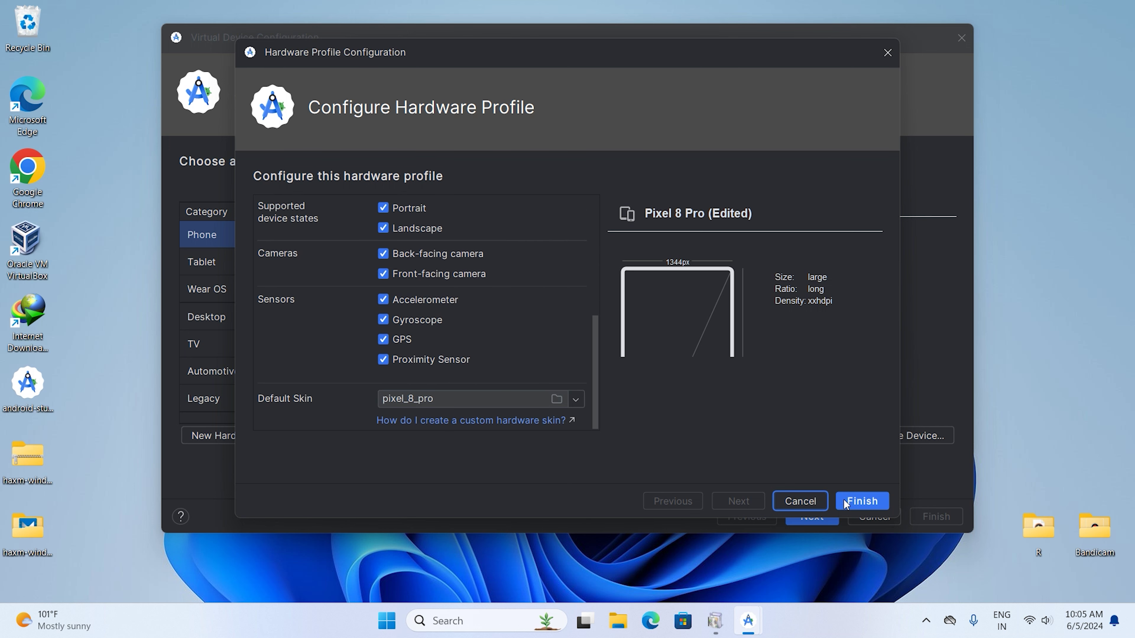
click(864, 503)
Step: Continue to the system image selection, examine the recommended images including VanillaIceCream, and reselect UpsideDownCake API 34
click(820, 521)
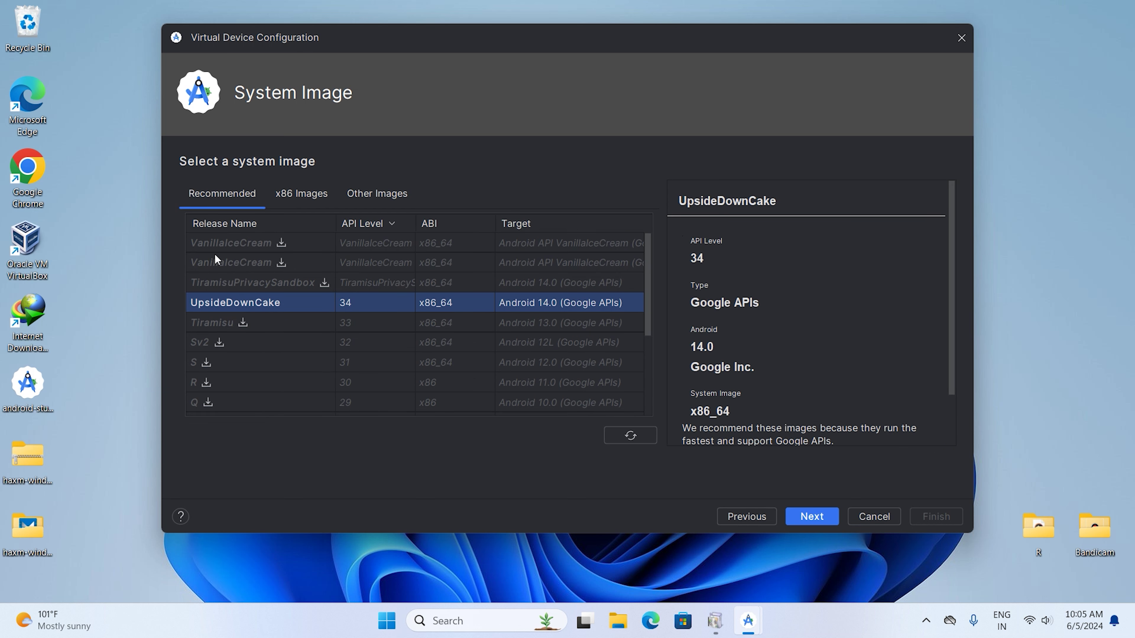
scroll(241, 313, down, 3)
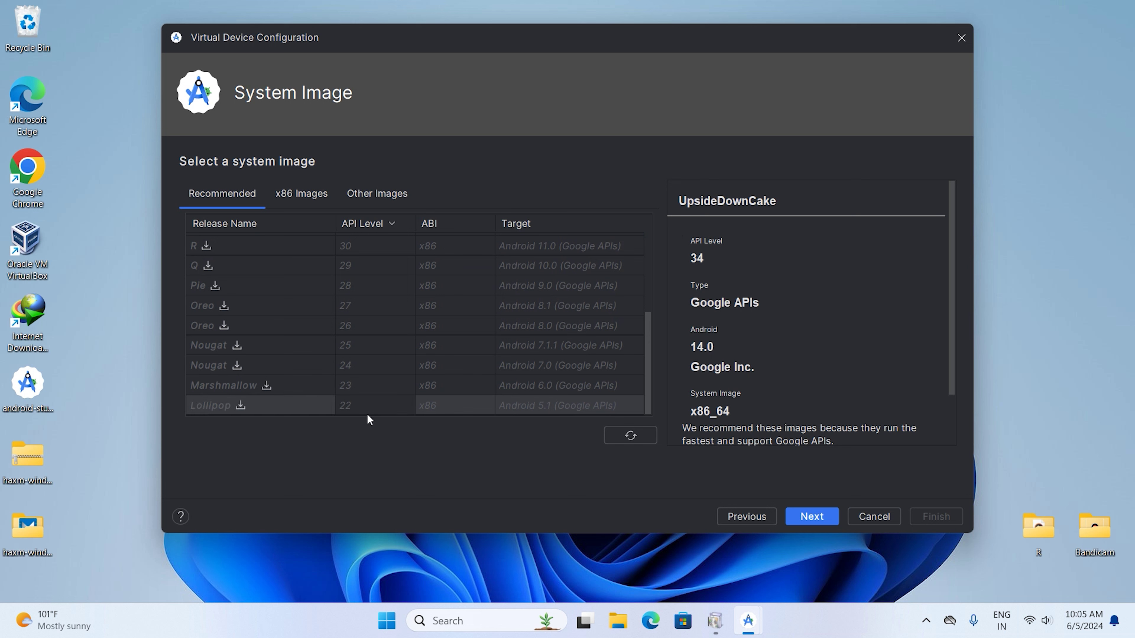
scroll(339, 405, up, 1)
scroll(320, 399, up, 2)
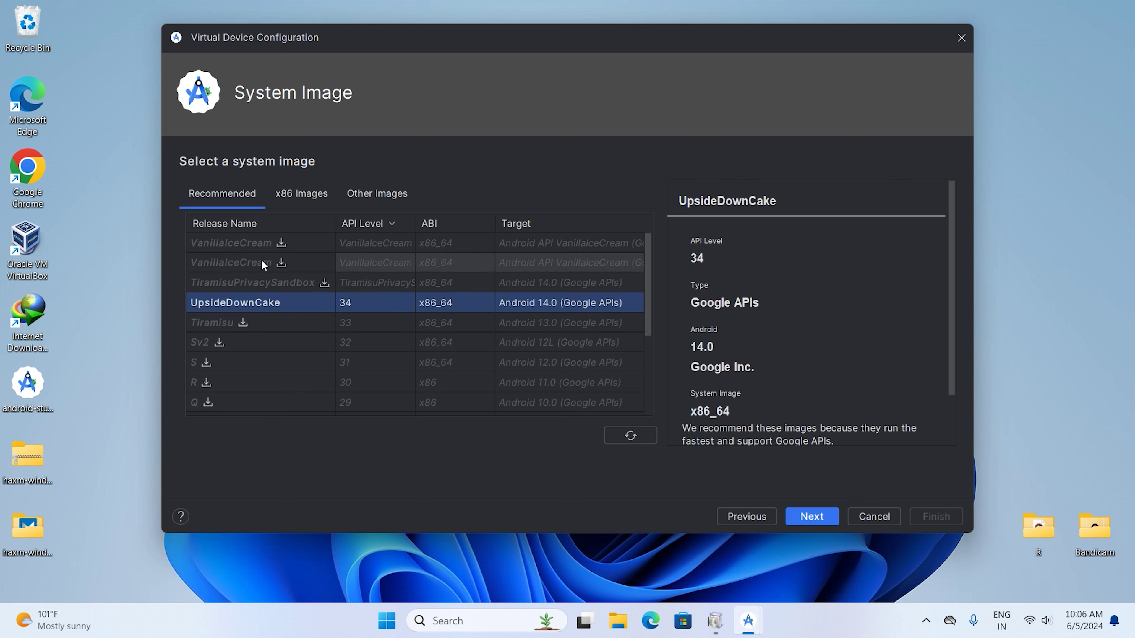
click(238, 258)
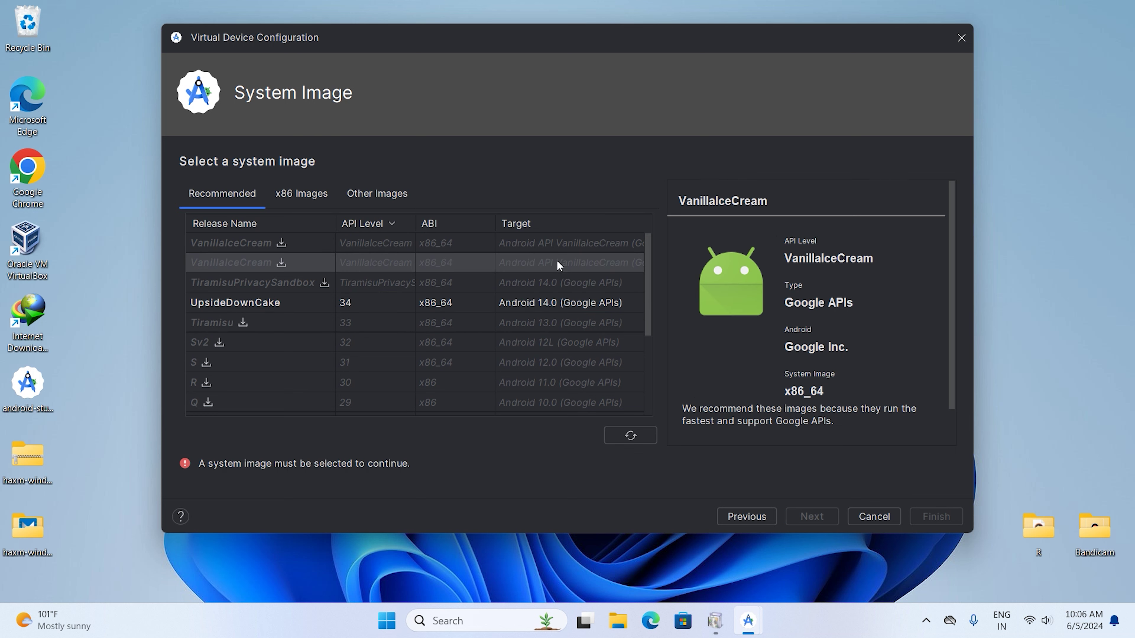
click(556, 307)
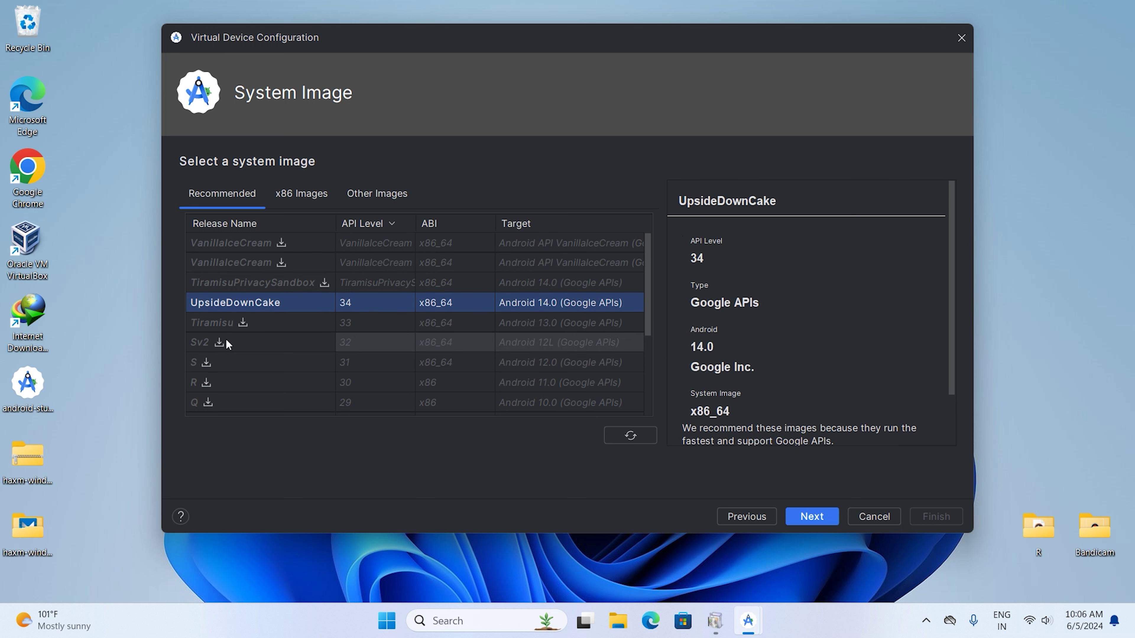
Step: Start the R (API 30) system image download and accept its license, then cancel the installation and the virtual device configuration
click(206, 383)
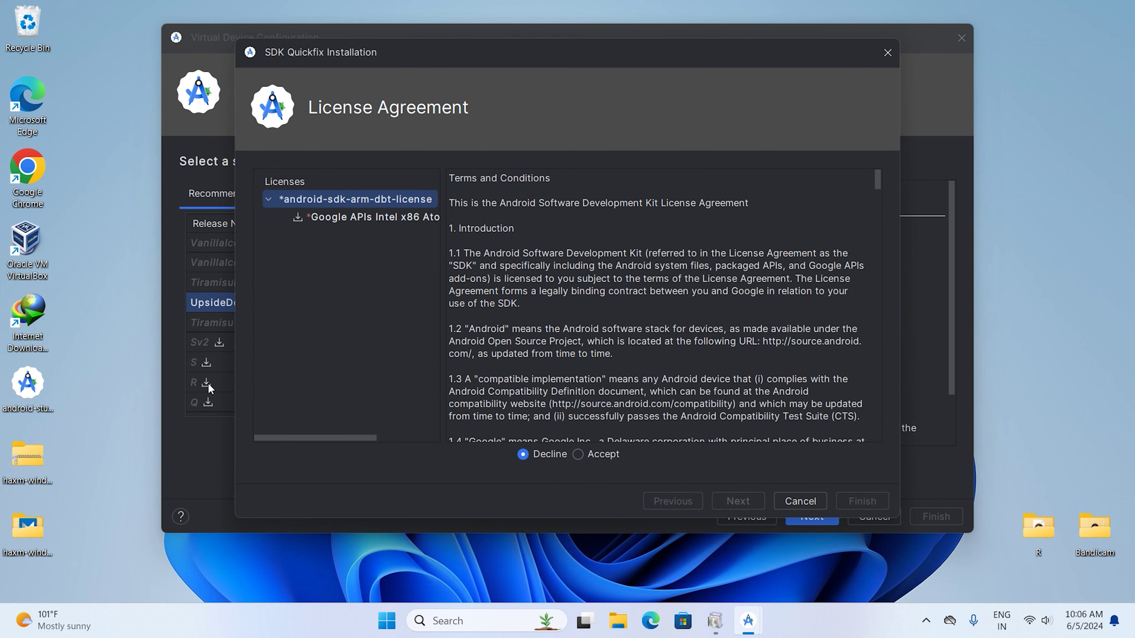
click(599, 455)
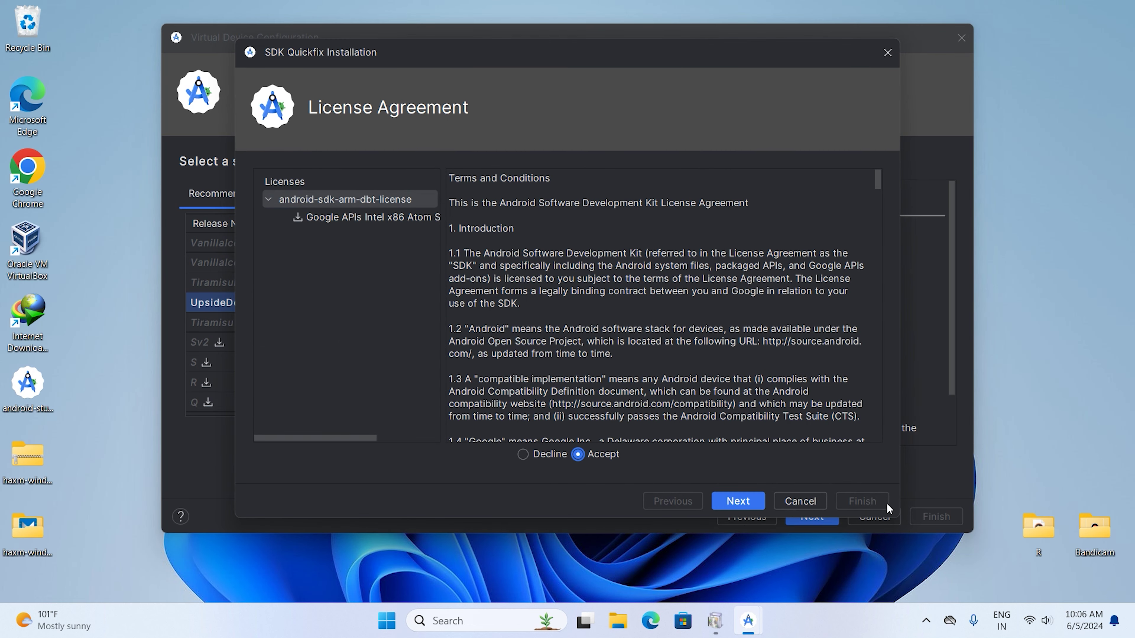
click(802, 503)
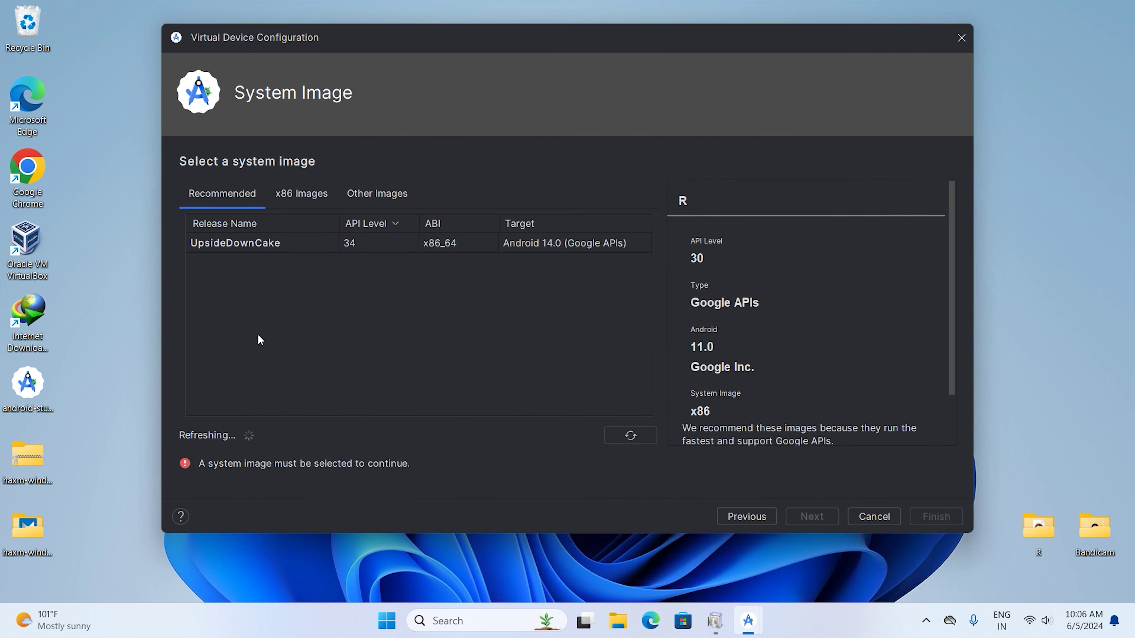
click(891, 521)
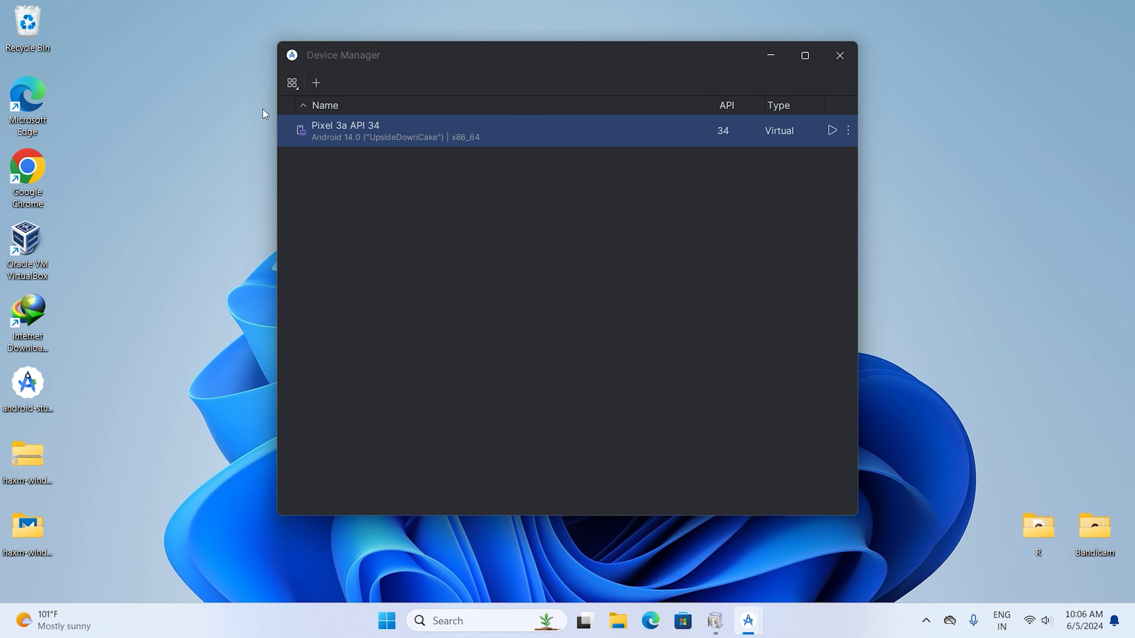
click(315, 82)
scroll(469, 335, down, 5)
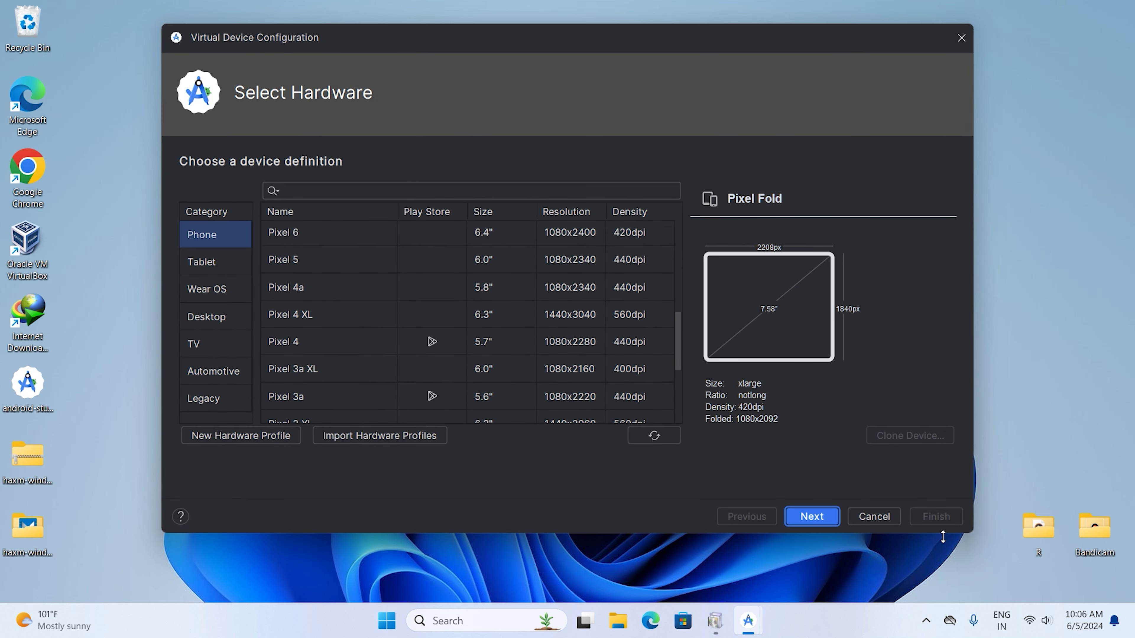
click(874, 516)
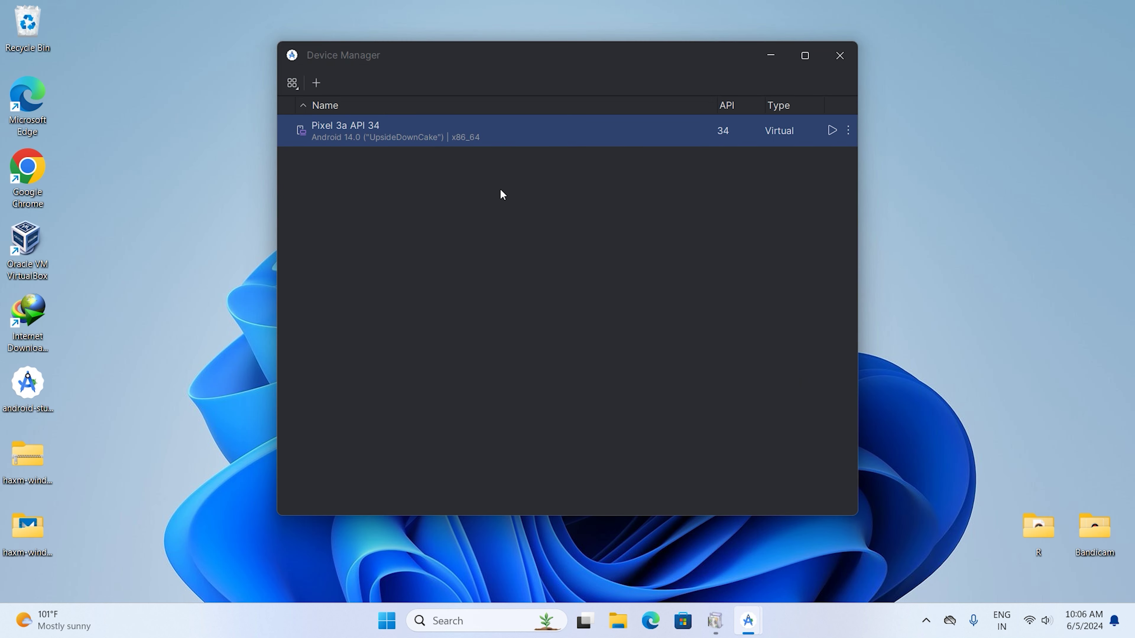
Step: Launch the Pixel 3a API 34 virtual device and move the Device Manager window aside to bring the welcome window forward
click(832, 130)
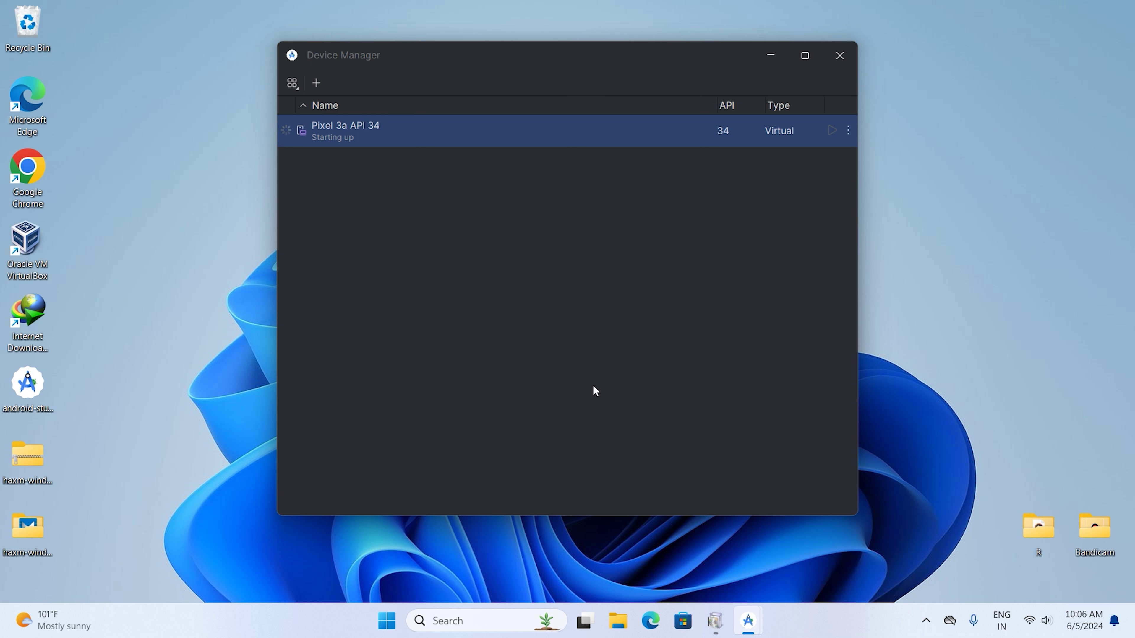
click(292, 83)
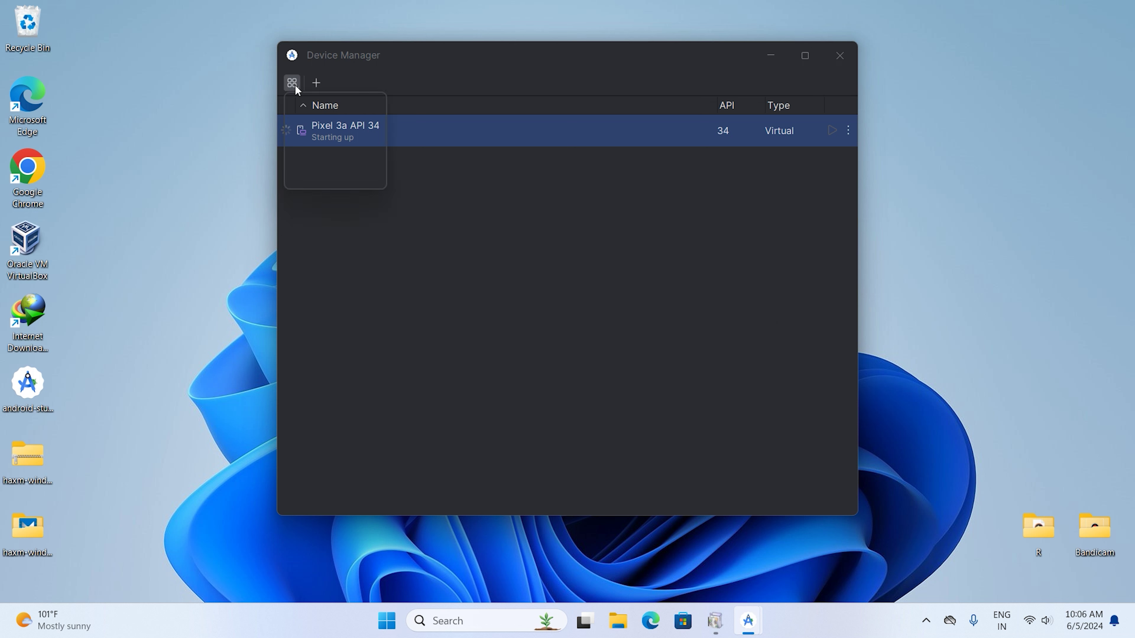
click(340, 238)
drag(484, 52, 987, 188)
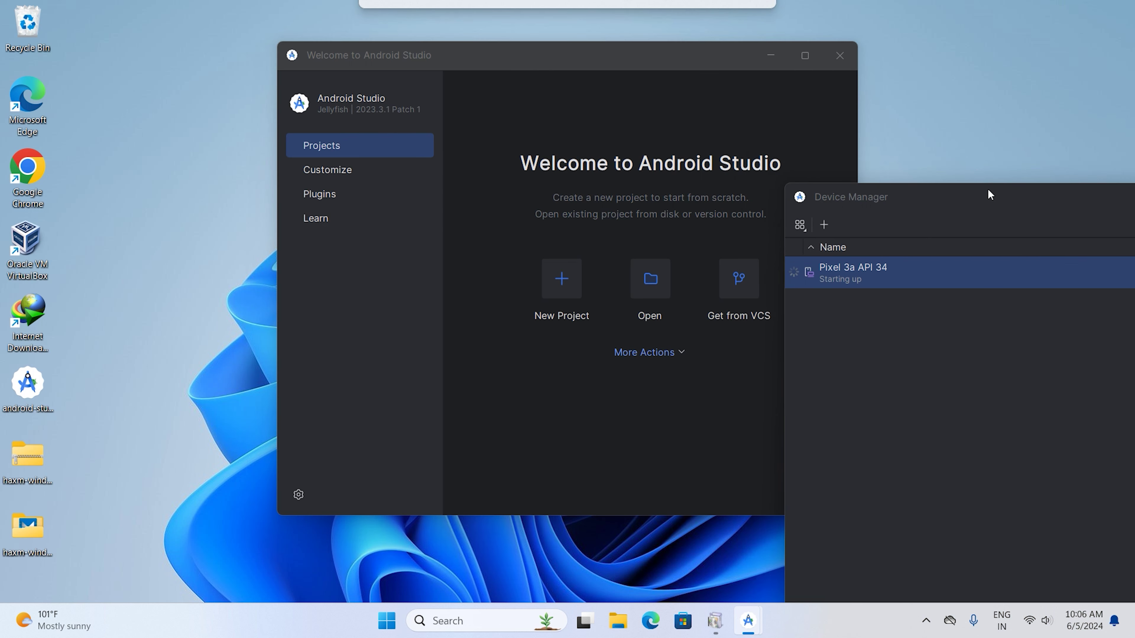
click(337, 376)
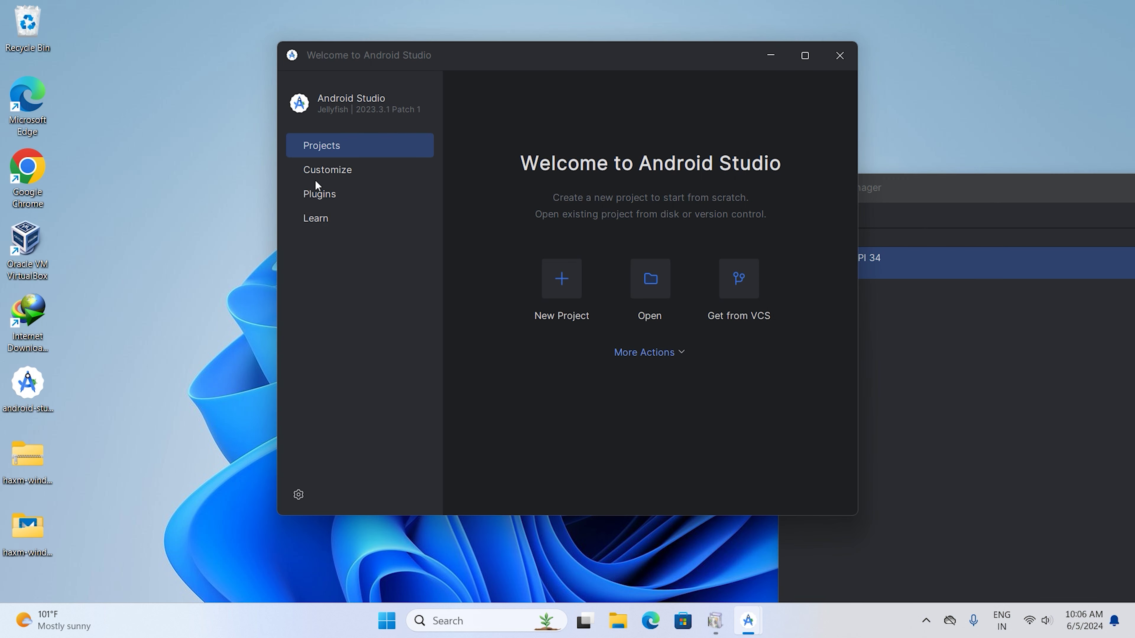
Step: Open the SDK Manager and review the available Android SDK platforms
click(630, 356)
click(643, 430)
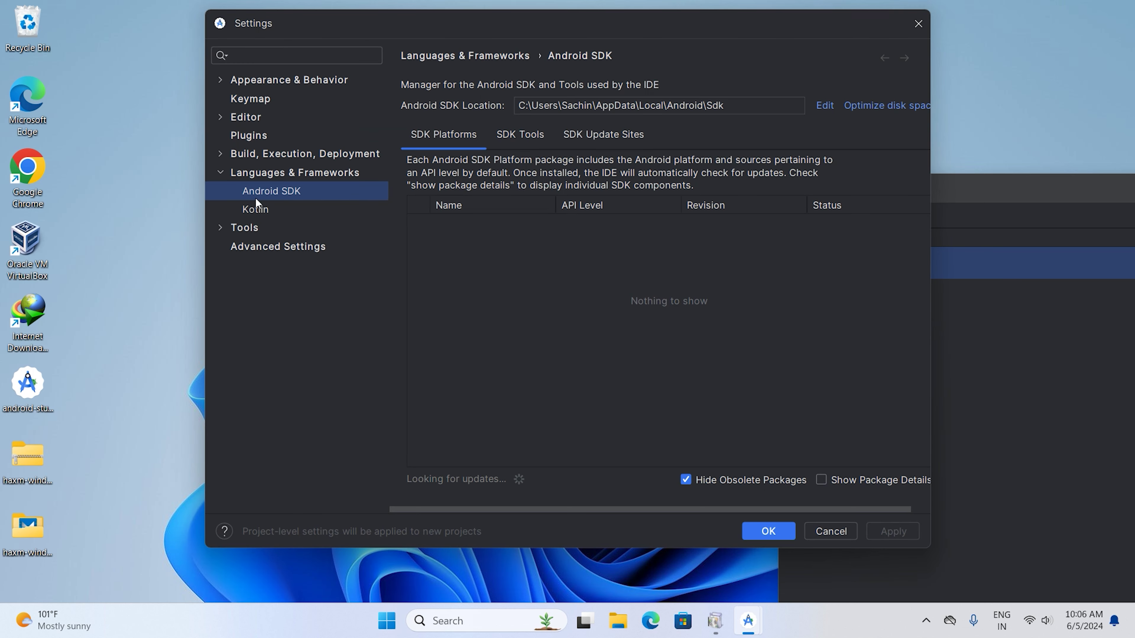
scroll(460, 358, down, 7)
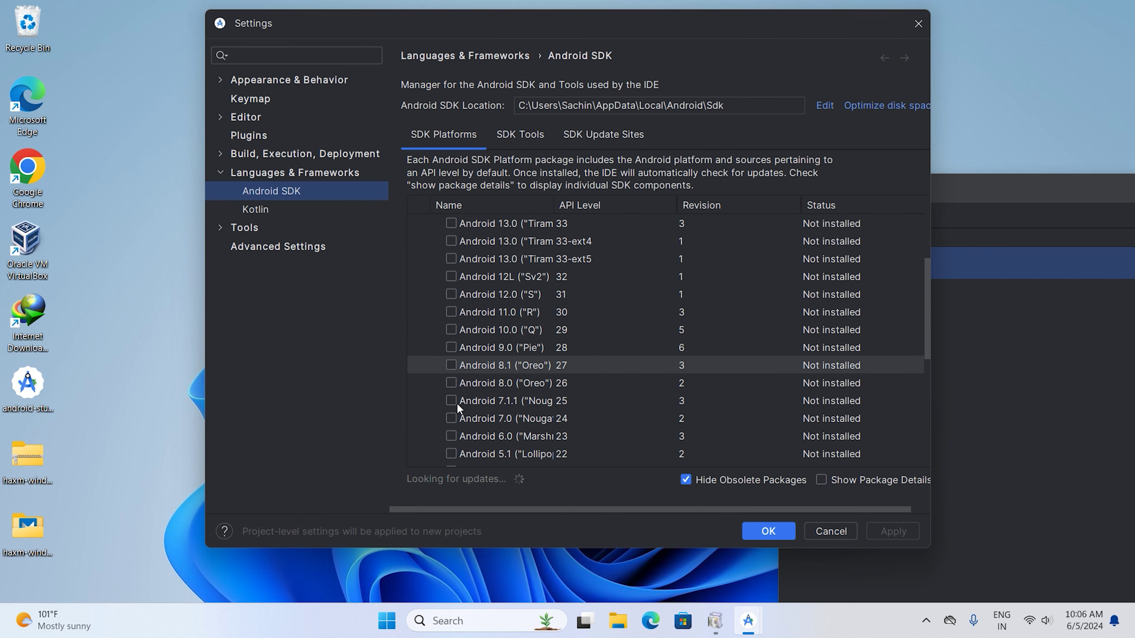
scroll(458, 415, up, 10)
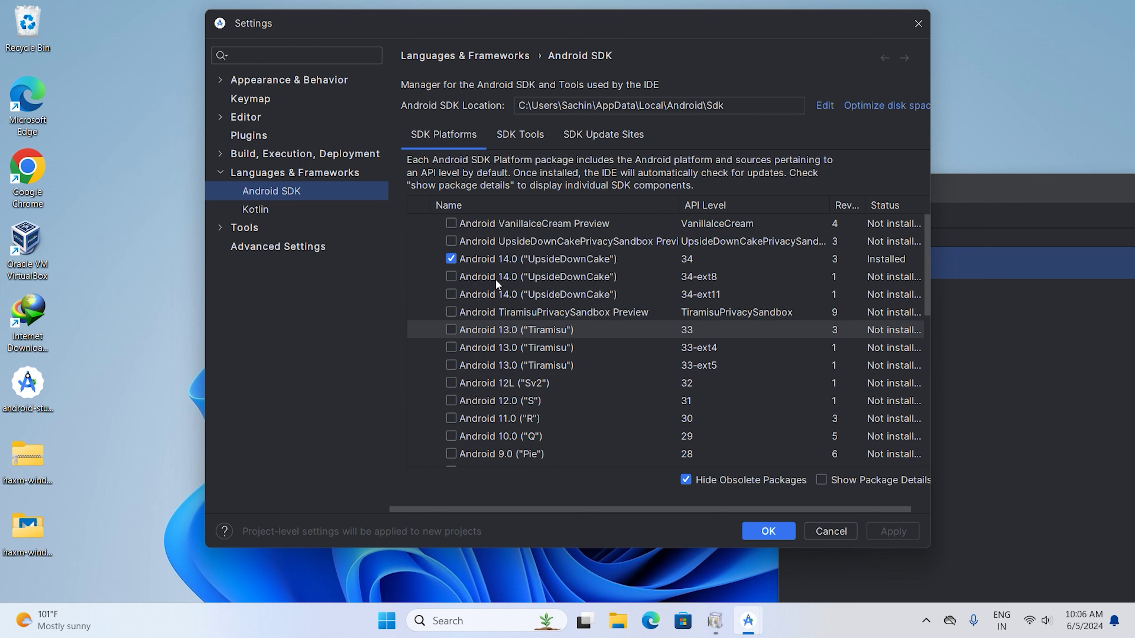
Step: Mark the SDK tools NDK (Side by side), CMake, Google Web Driver, Google USB Driver and Google Play services for installation
click(527, 136)
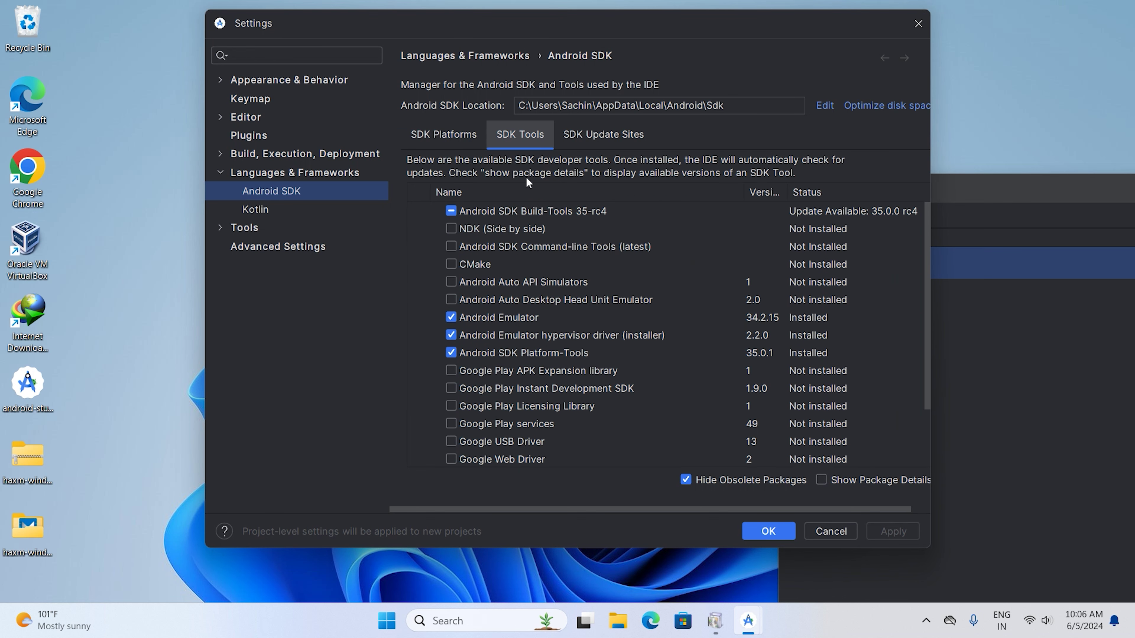
click(451, 228)
click(450, 264)
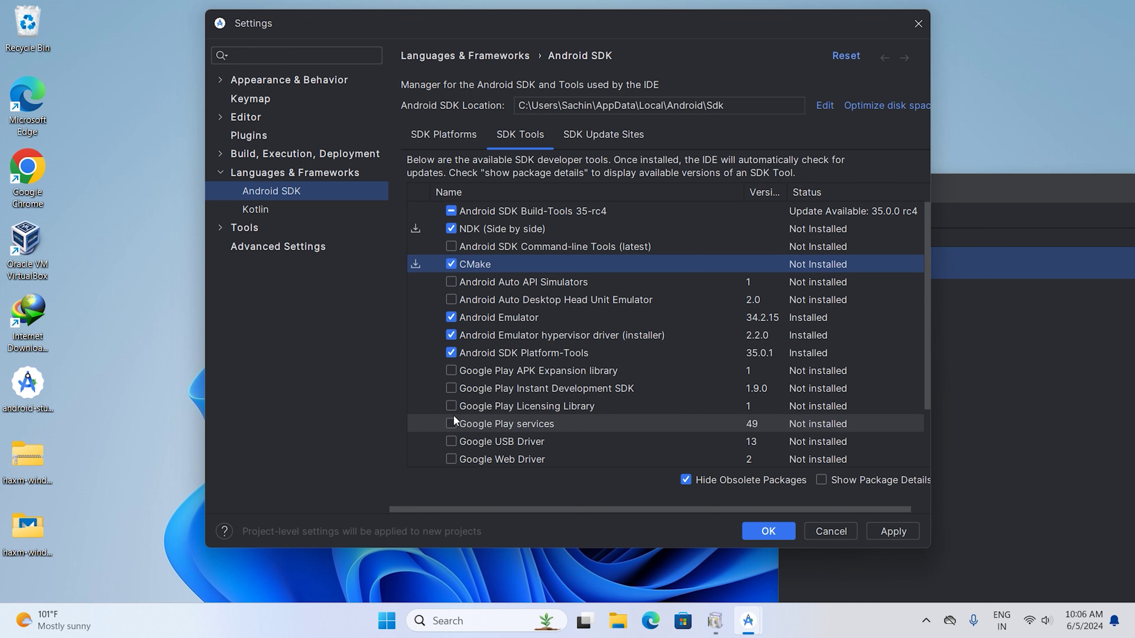
scroll(449, 441, down, 1)
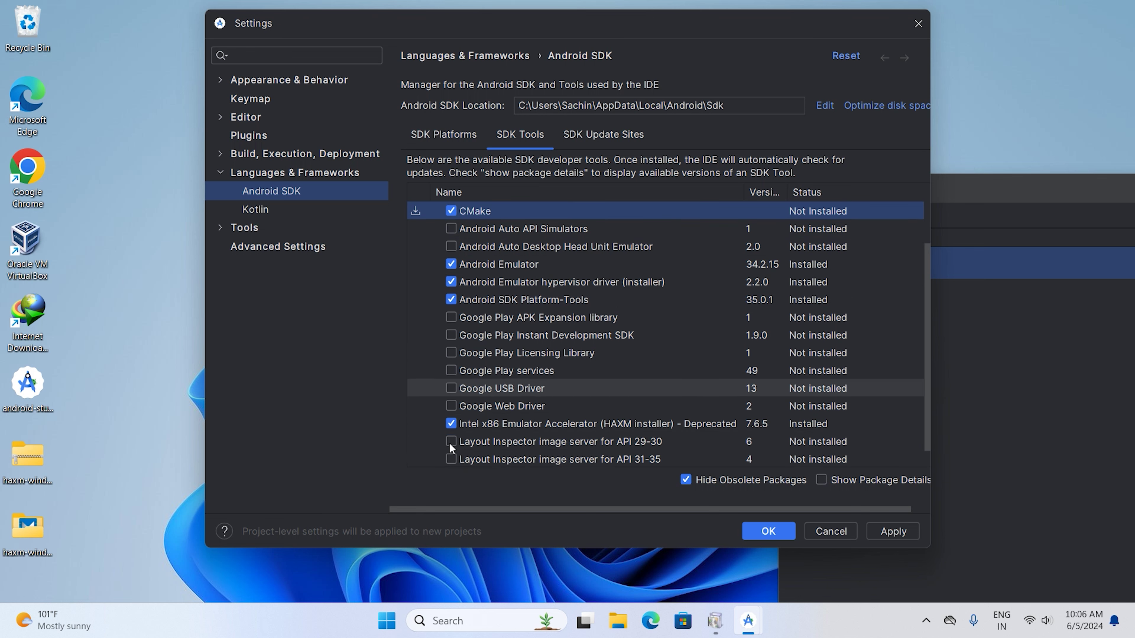
click(451, 406)
click(451, 388)
click(451, 371)
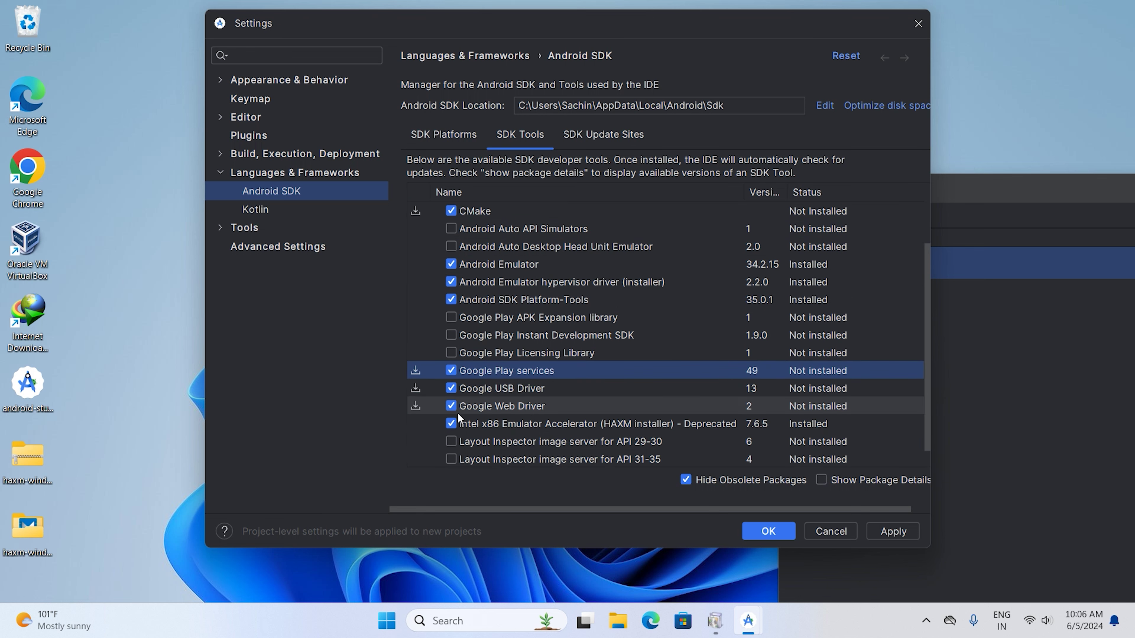
scroll(458, 428, down, 1)
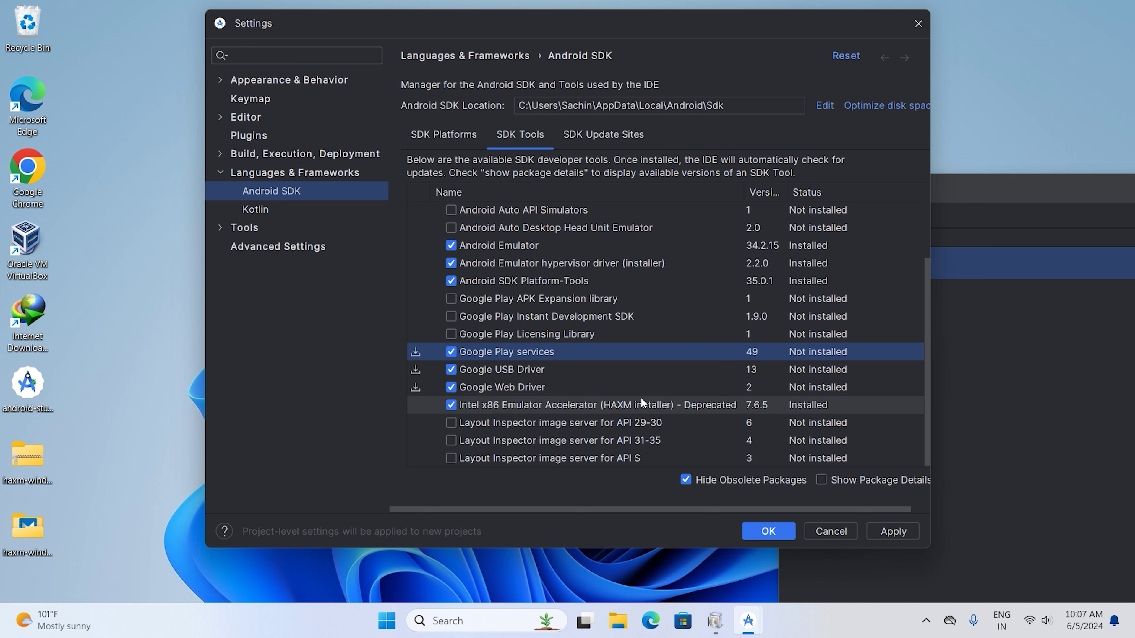
scroll(640, 398, up, 3)
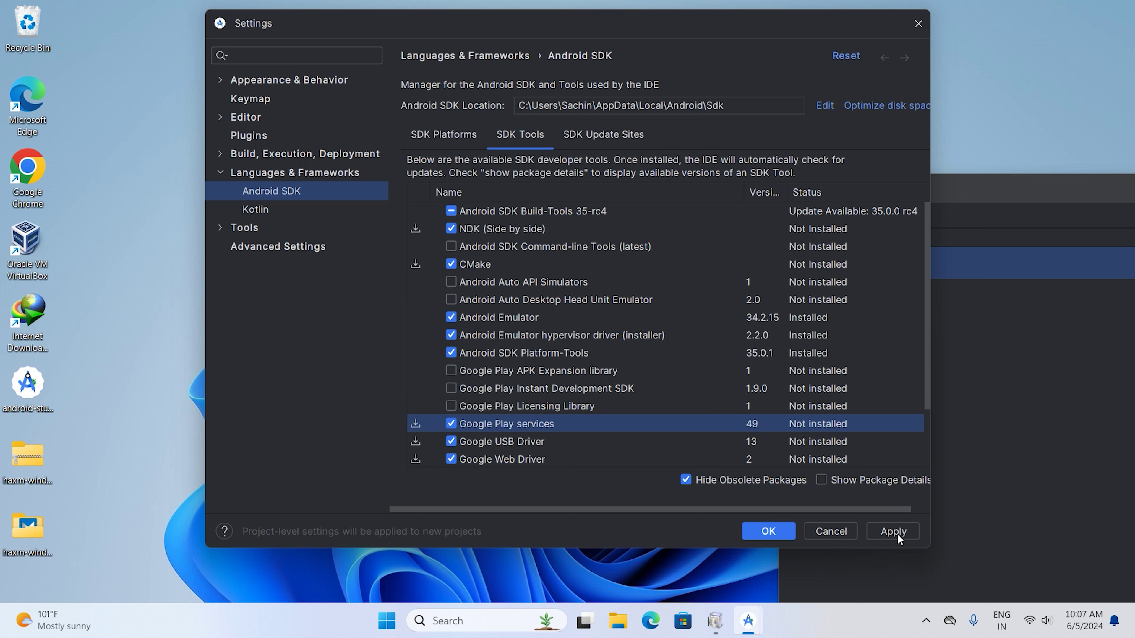
Step: Confirm the SDK tools installation, accept the android-sdk-preview-license, and finish the component installer
click(770, 532)
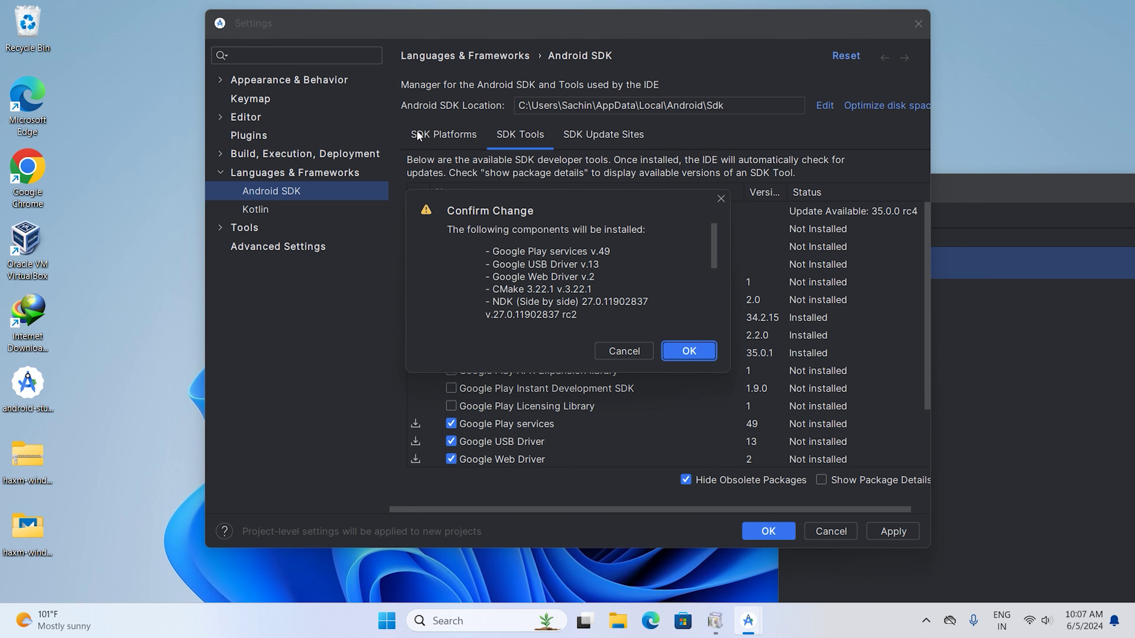
click(698, 348)
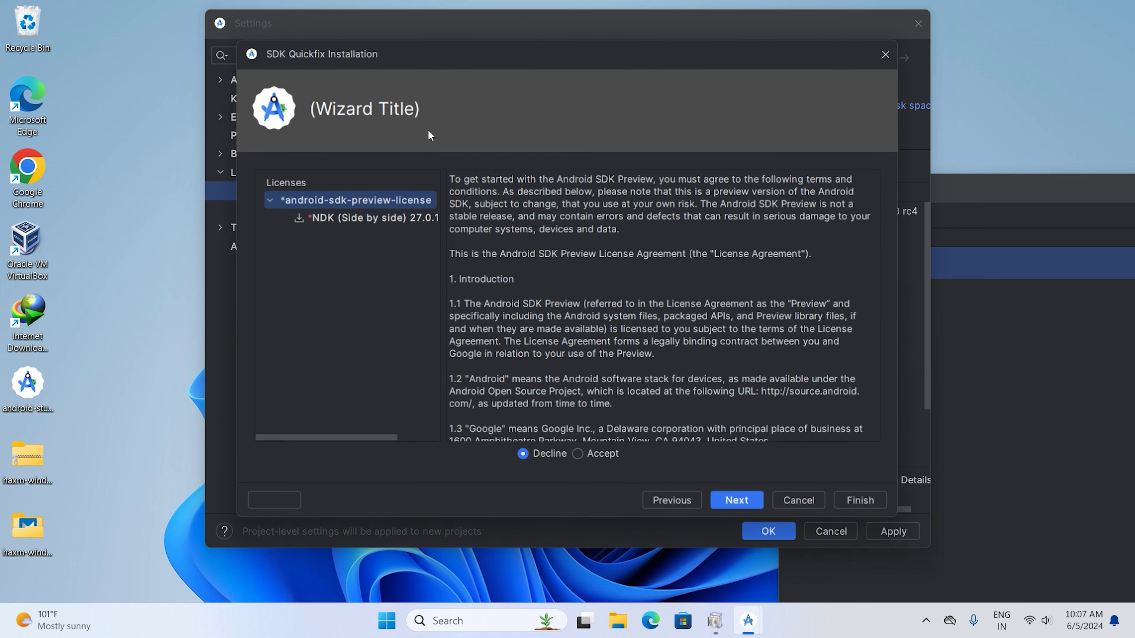
click(614, 455)
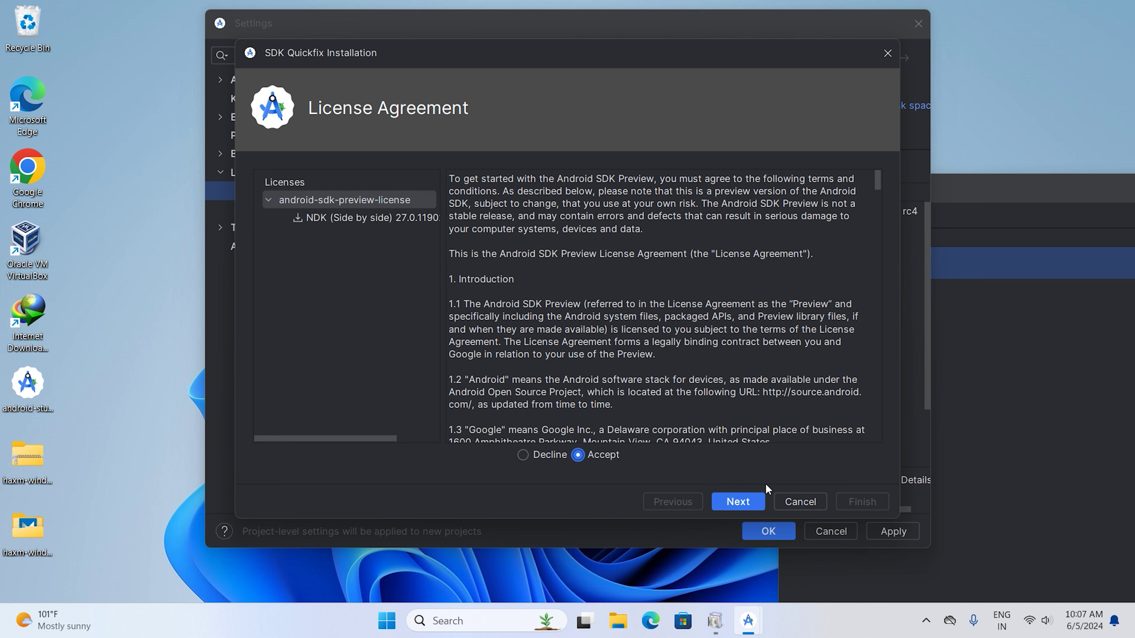
click(749, 499)
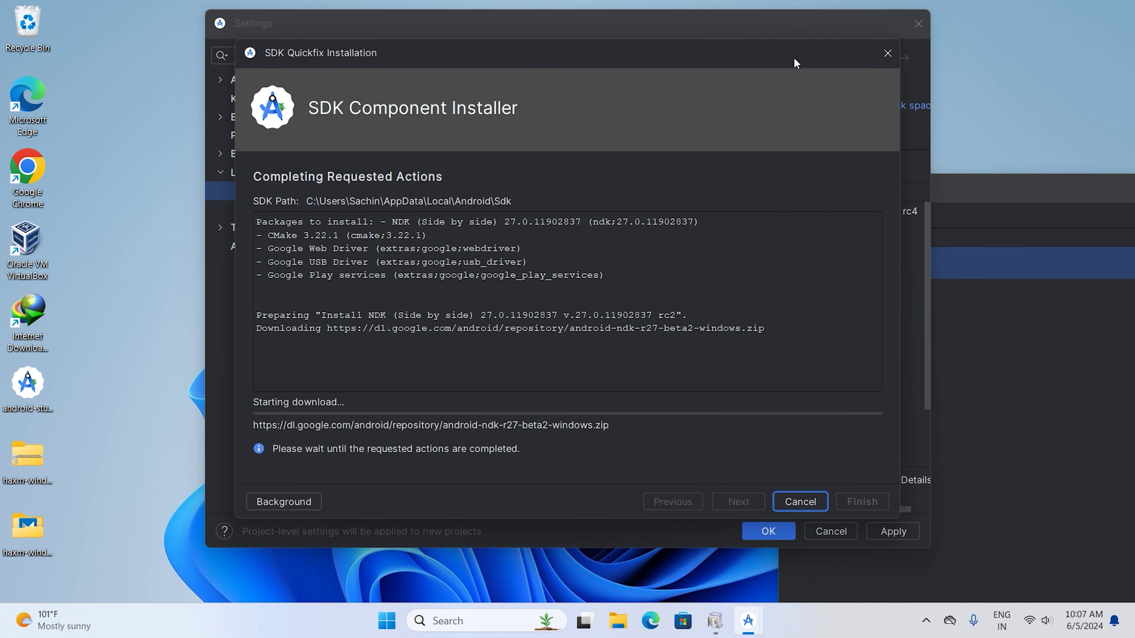
drag(795, 59, 809, 426)
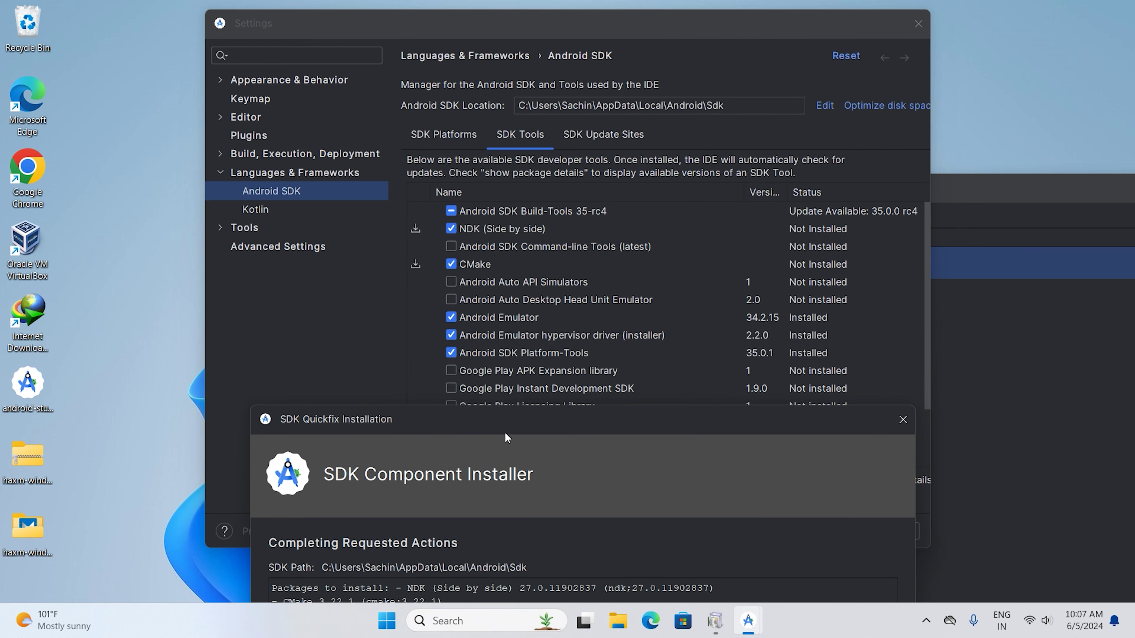
drag(509, 428, 661, 62)
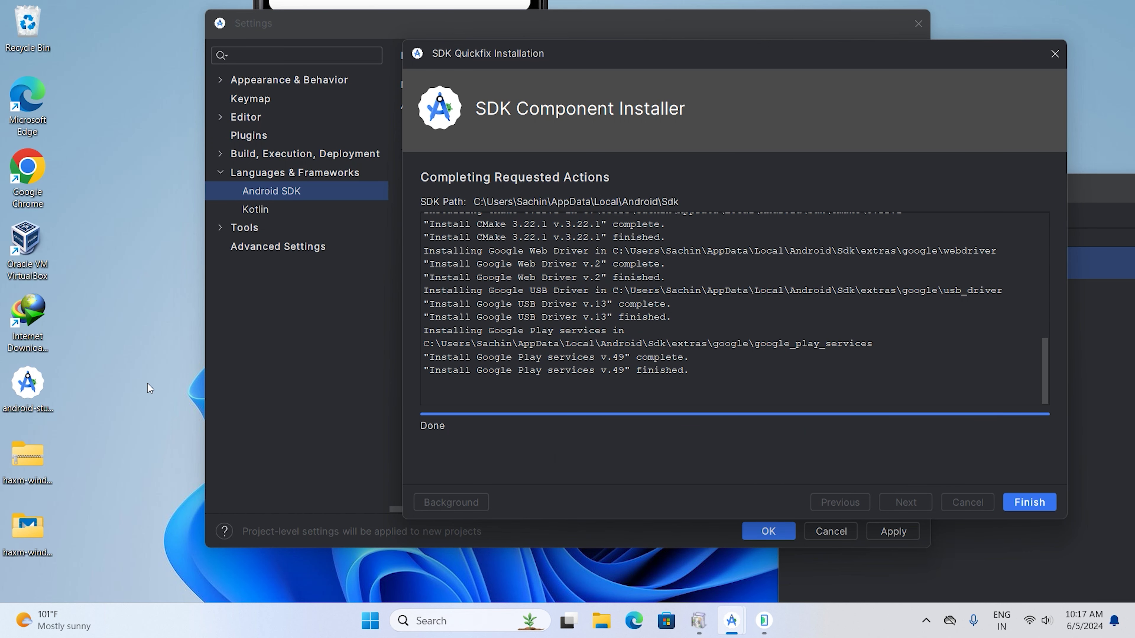
click(1032, 502)
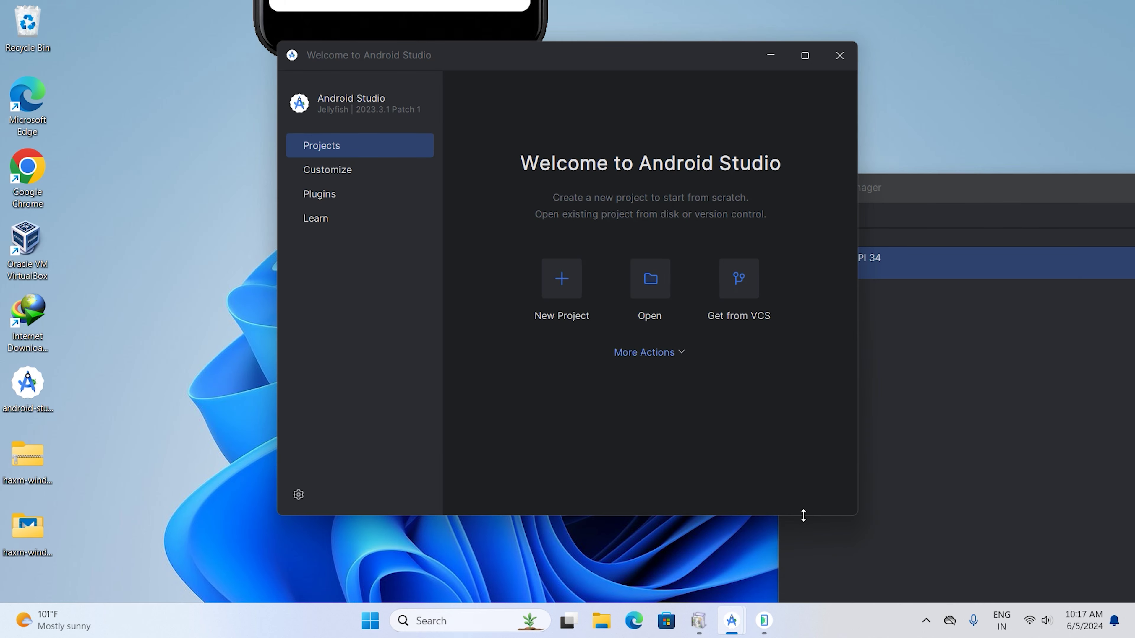
Step: Start a new project, look through the Wear OS and Television templates, and choose the Empty Activity template for Phone and Tablet
click(560, 290)
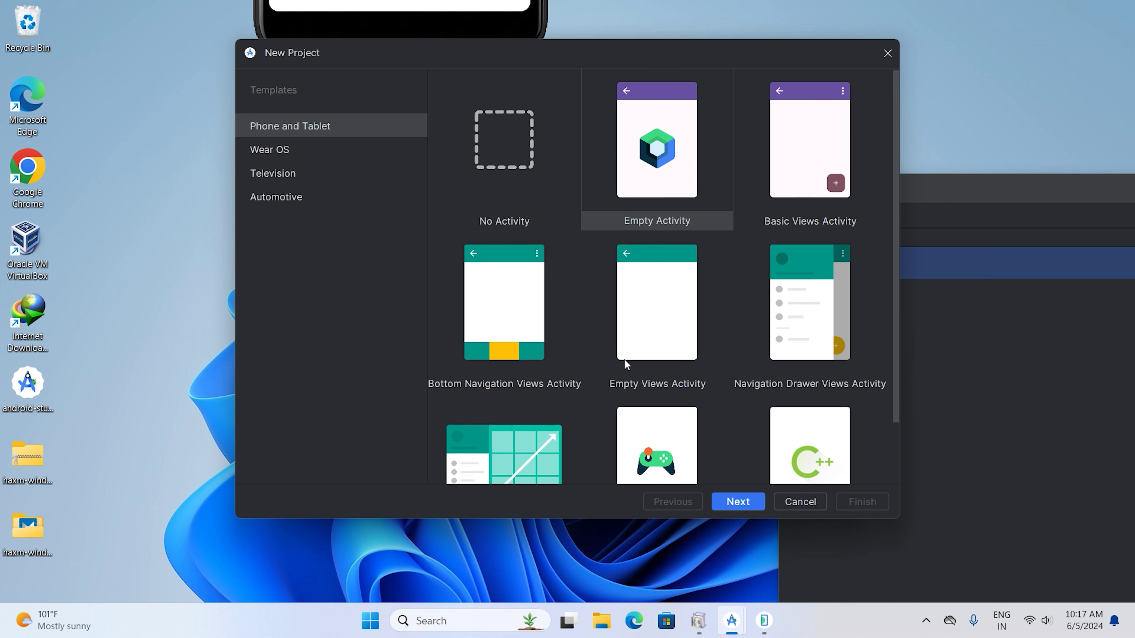
scroll(625, 363, down, 2)
scroll(674, 299, up, 2)
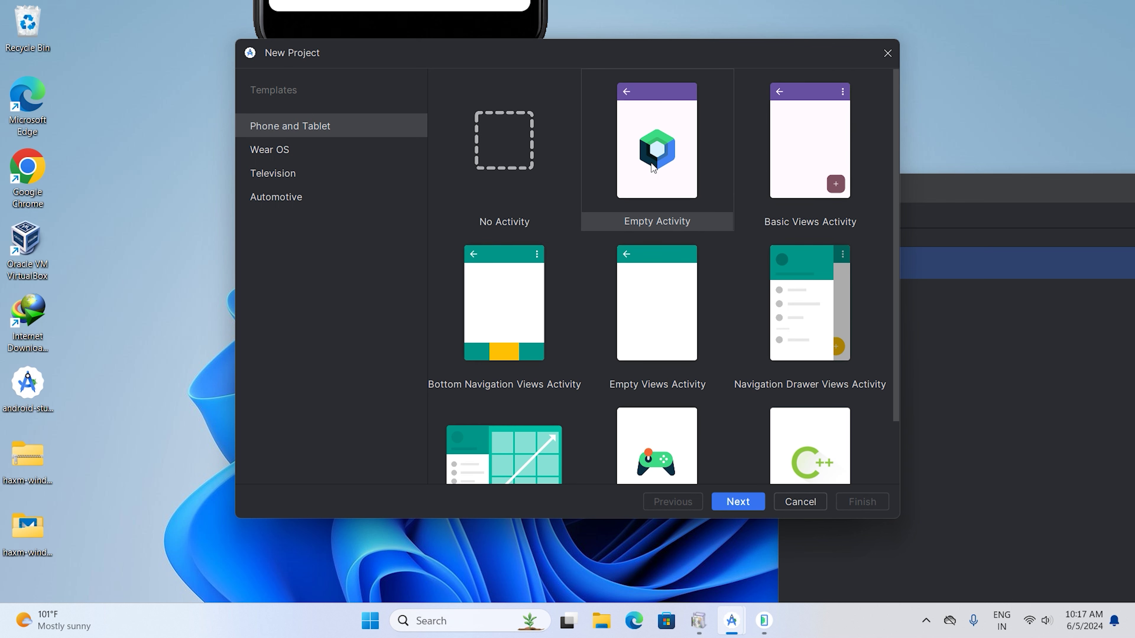
click(259, 150)
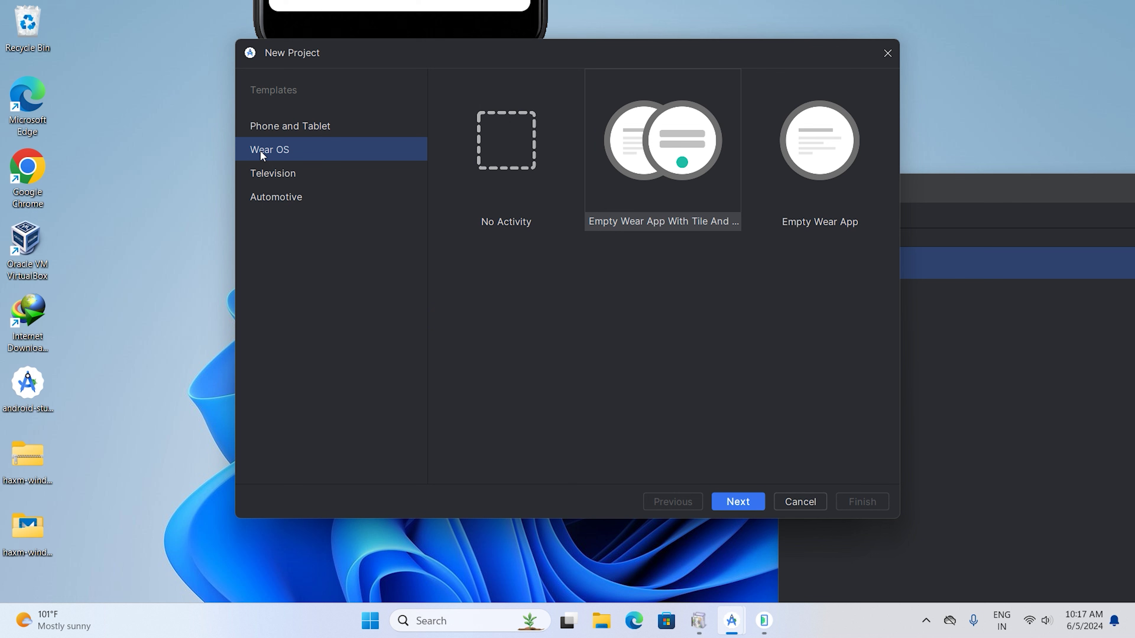
click(270, 175)
click(278, 134)
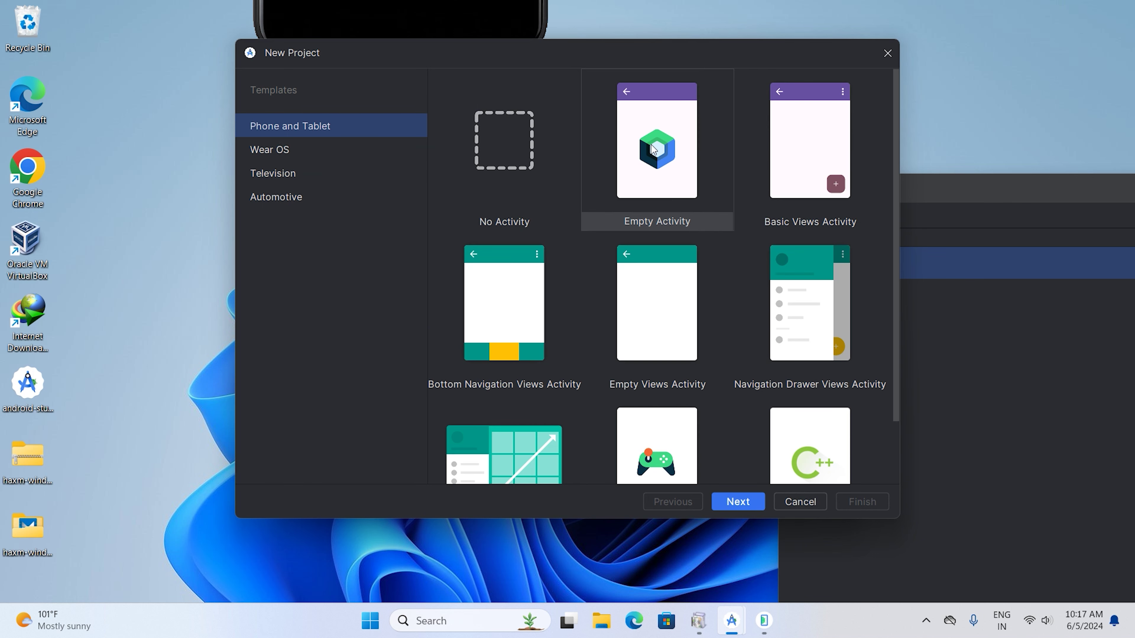
click(749, 499)
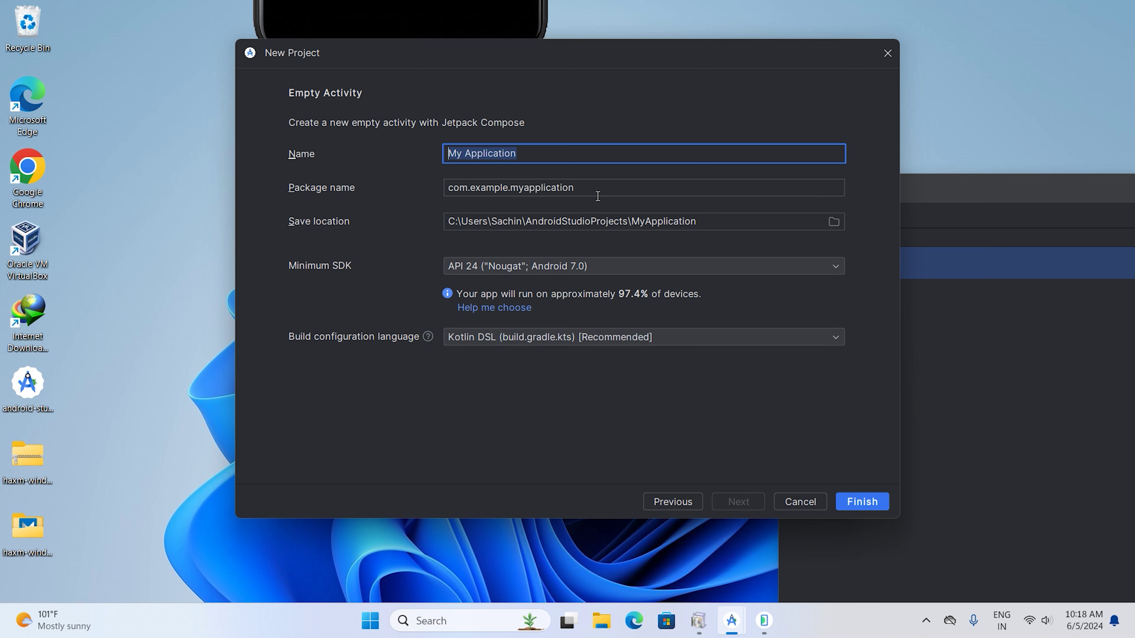
Step: Review the available Minimum SDK levels for the new project, keeping API 24 ("Nougat"; Android 7.0)
key(Tab)
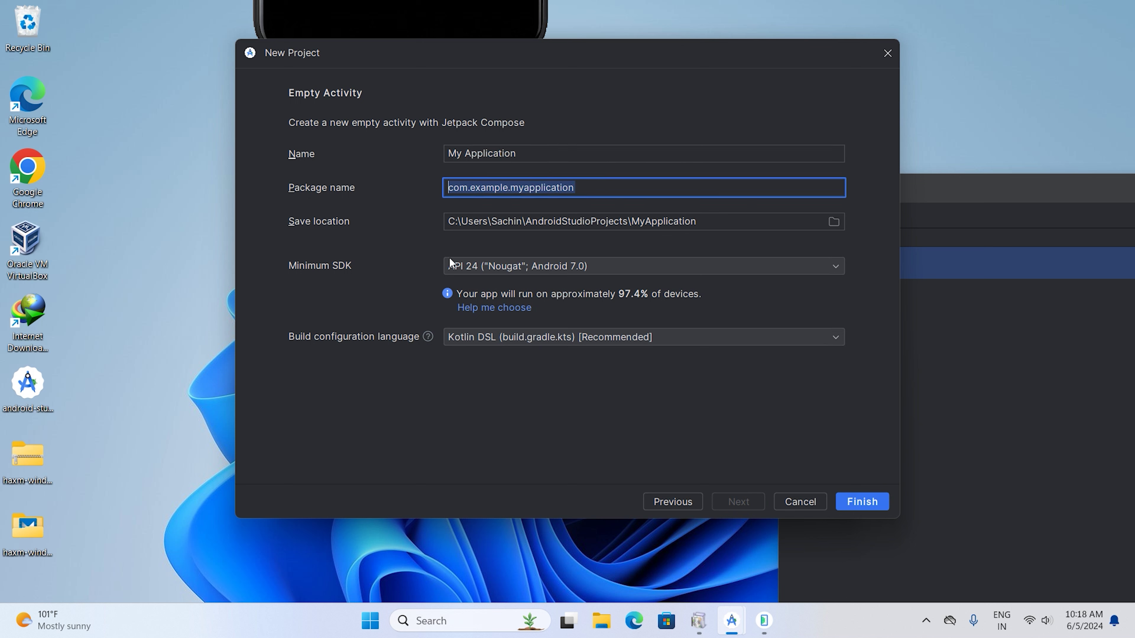
click(500, 266)
scroll(508, 402, down, 1)
scroll(507, 406, up, 2)
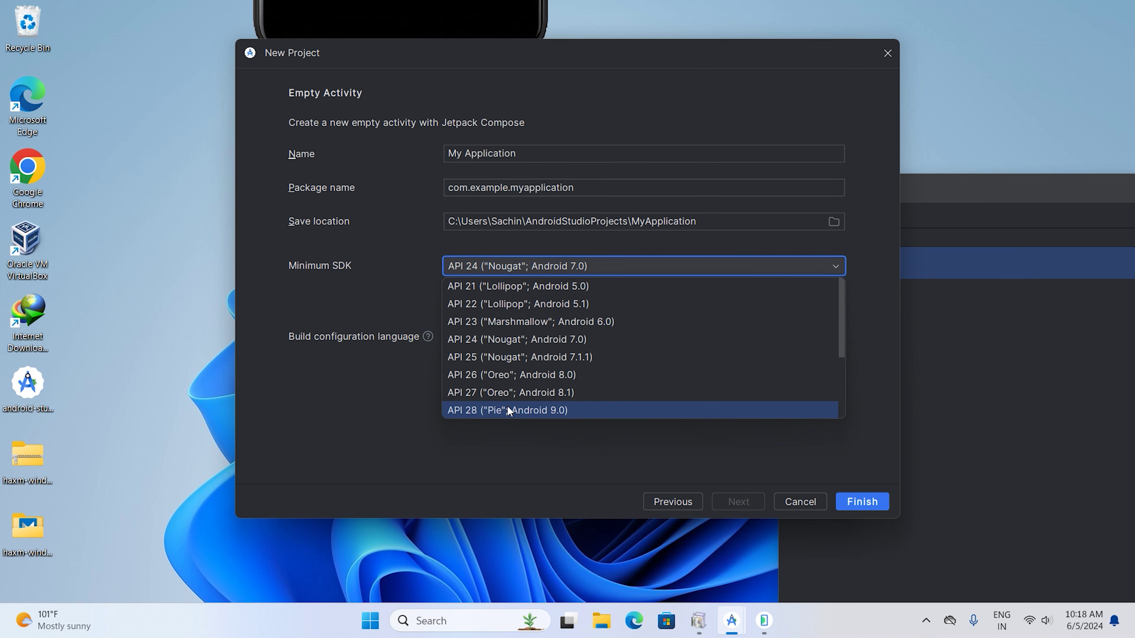
scroll(496, 370, down, 2)
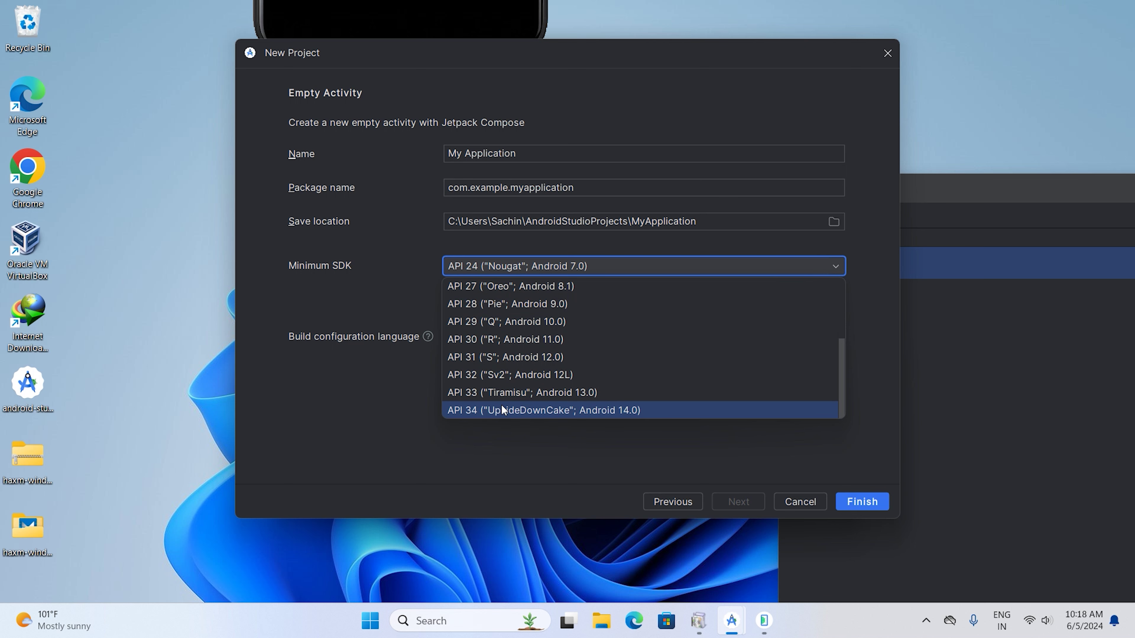
scroll(501, 367, up, 2)
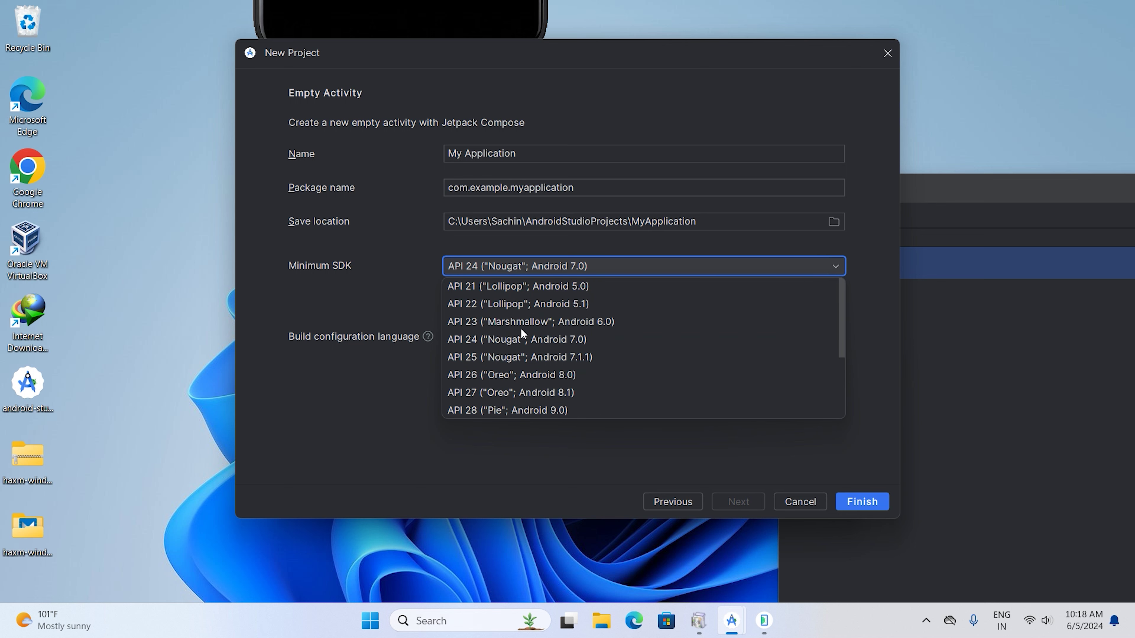
click(381, 399)
Step: Choose Kotlin DSL (build.gradle.kts) as the build configuration language and create the My Application project
click(571, 338)
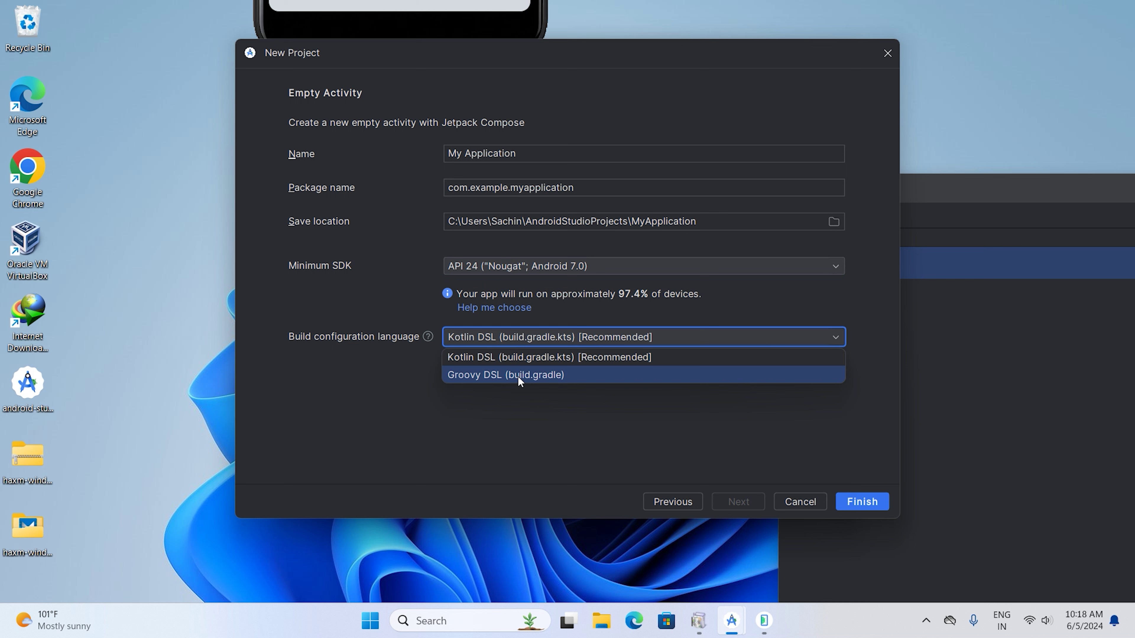
click(660, 358)
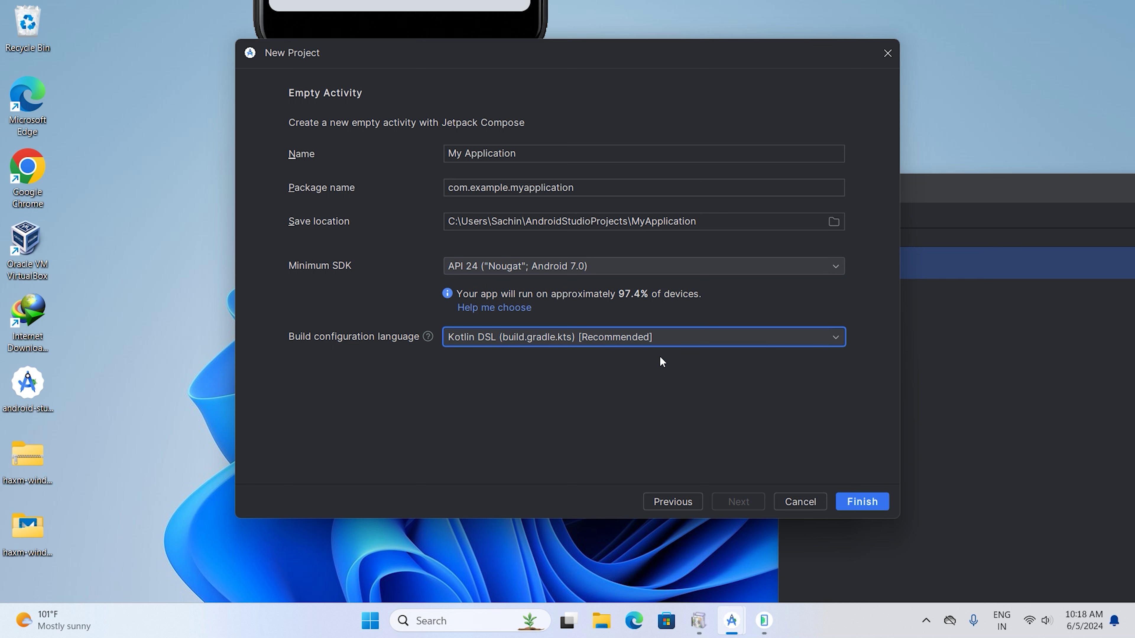
click(870, 505)
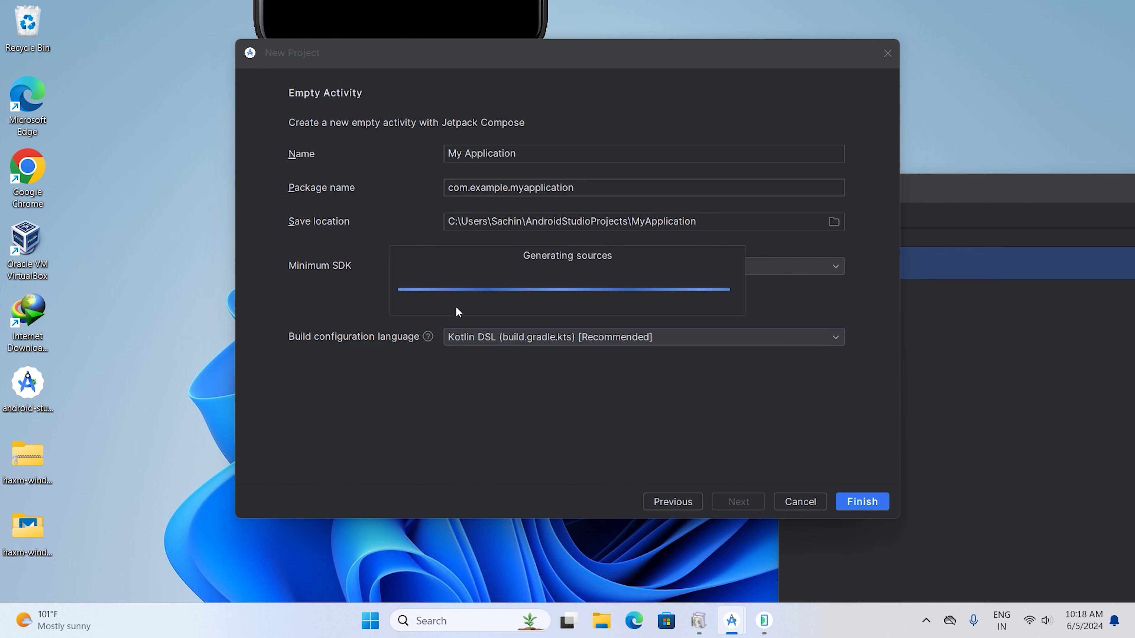
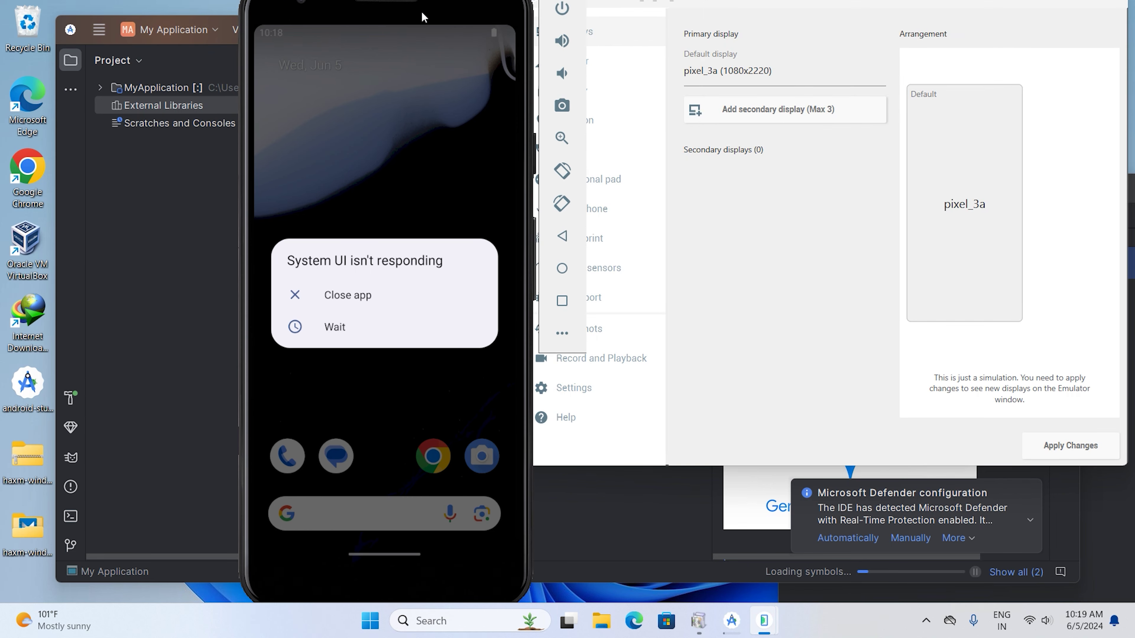
Step: Move the Pixel 3a emulator aside, close it along with its extended controls window, and return to the MainActivity.kt editor
drag(422, 17, 362, 361)
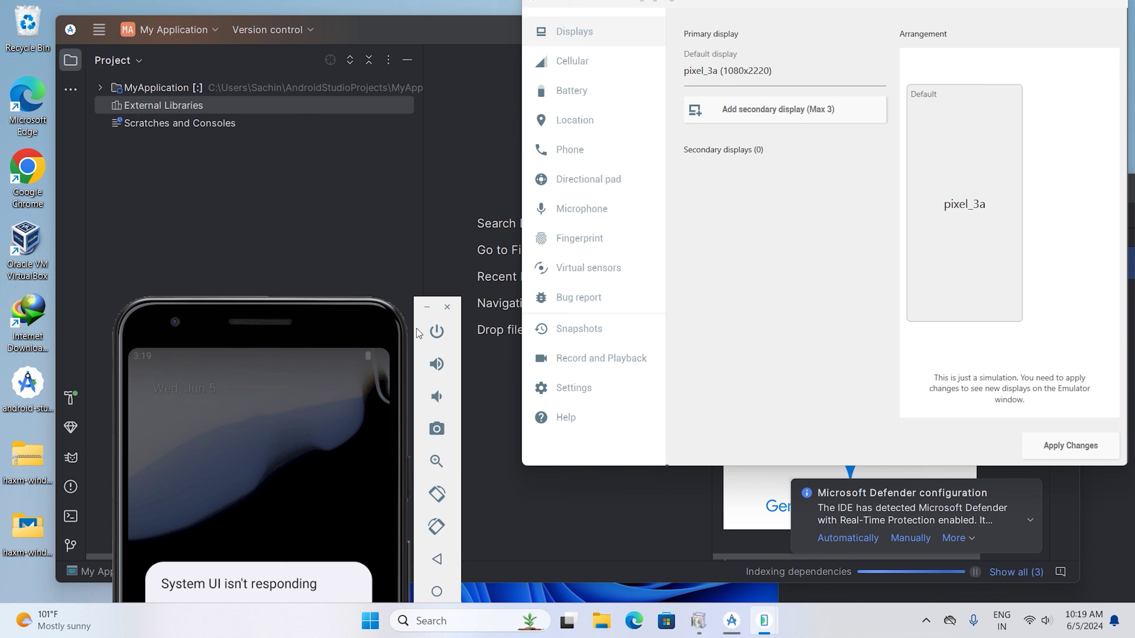
drag(369, 319, 343, 199)
click(372, 192)
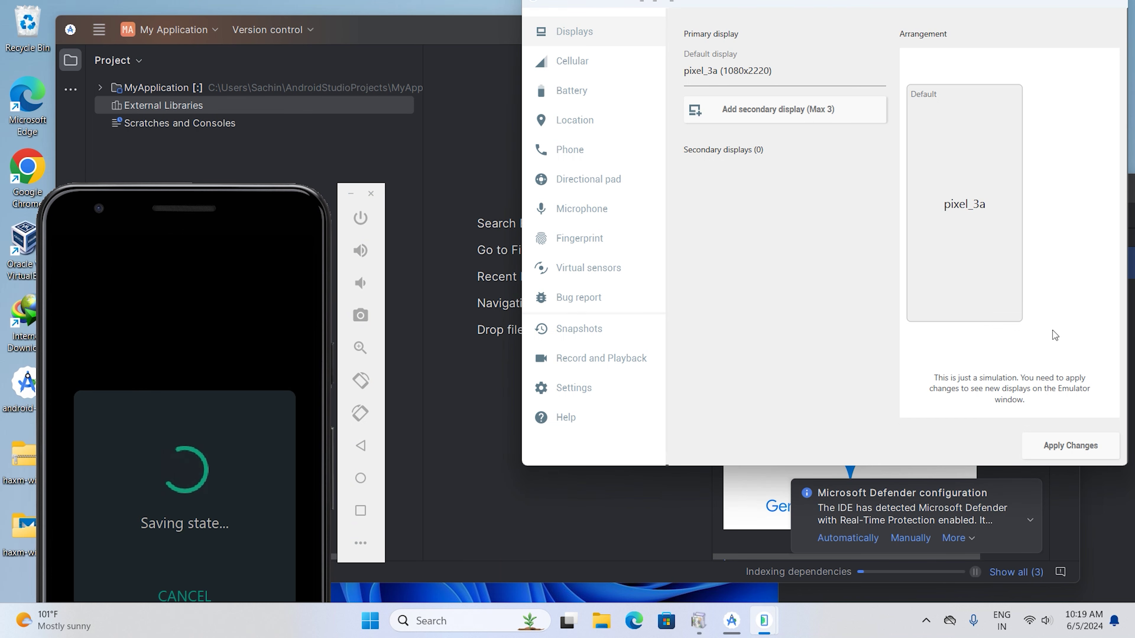
click(1113, 6)
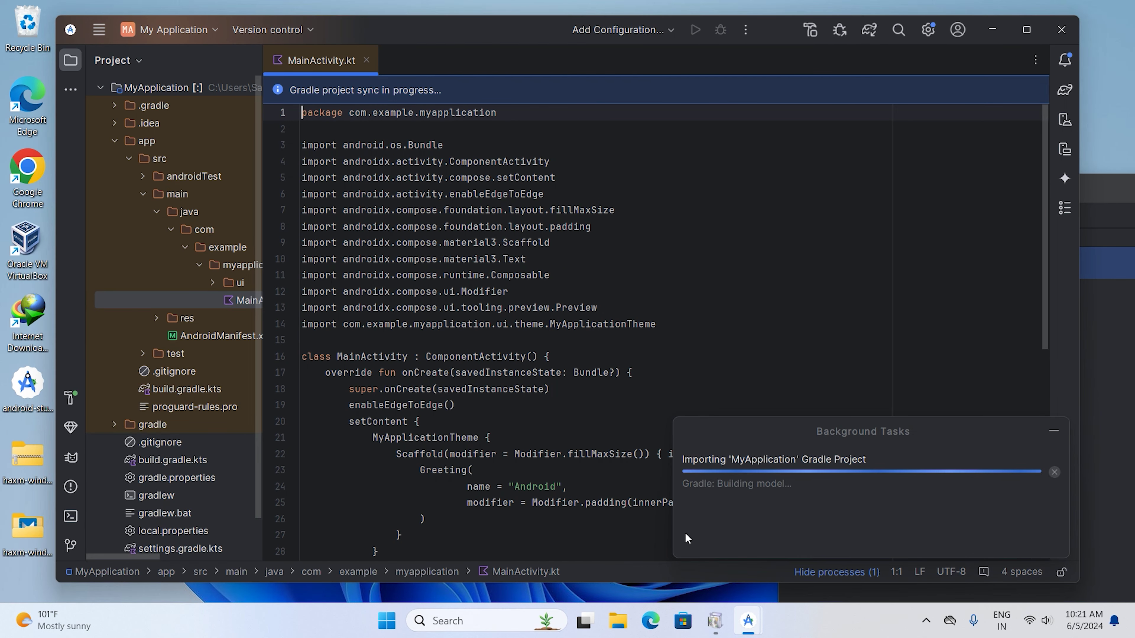
click(801, 341)
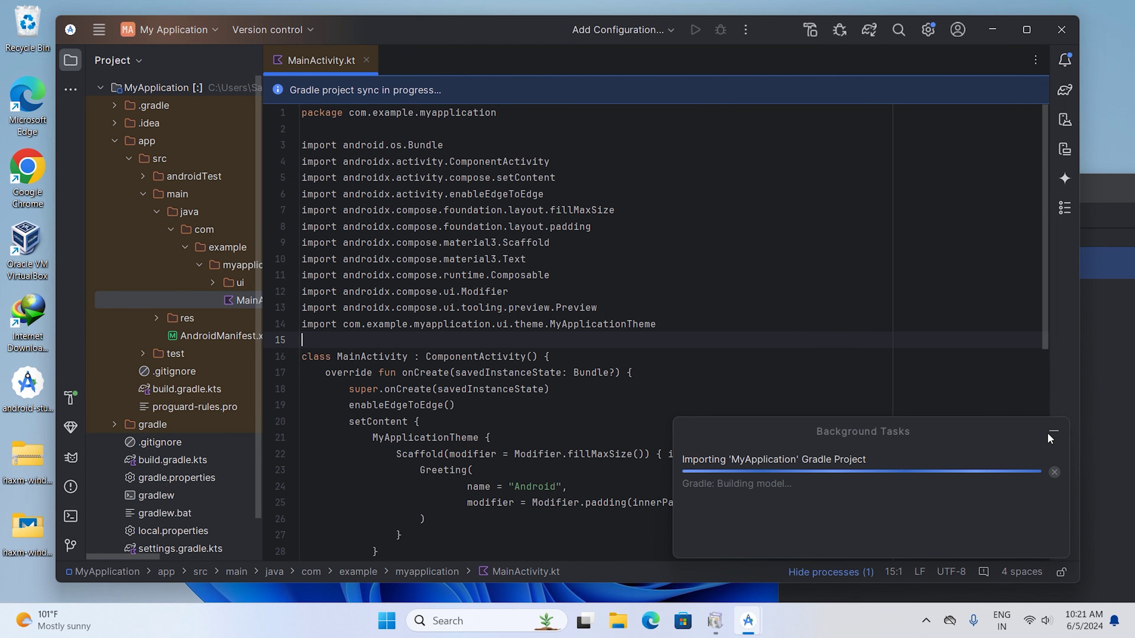
Step: Open Command Prompt, run the adb command to check whether it is available, and close the window
click(387, 621)
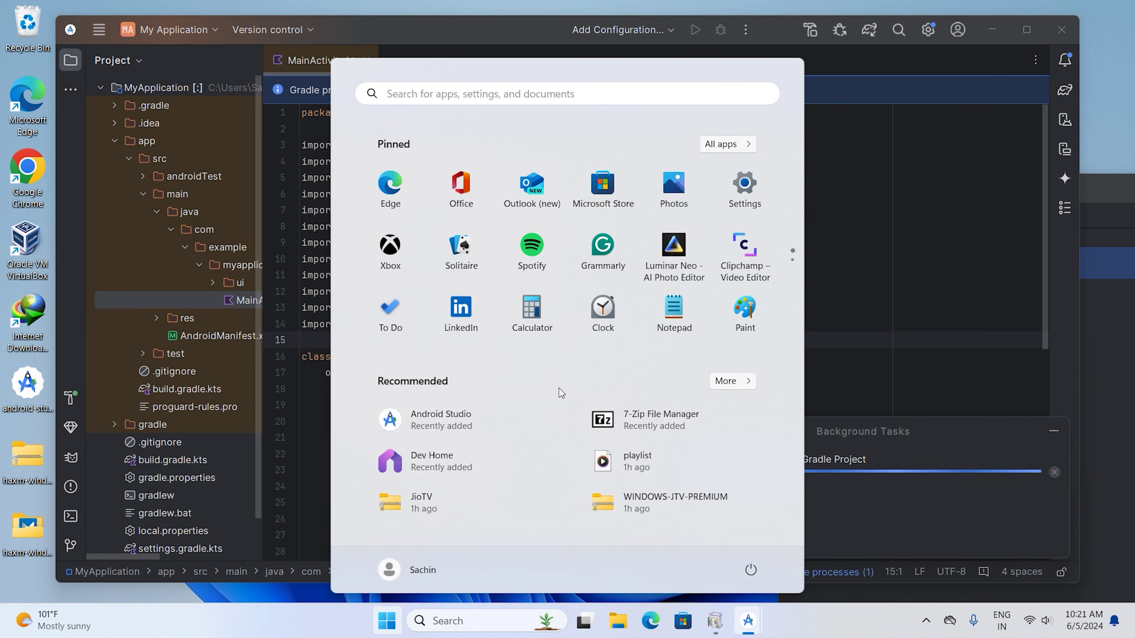
text(cmd)
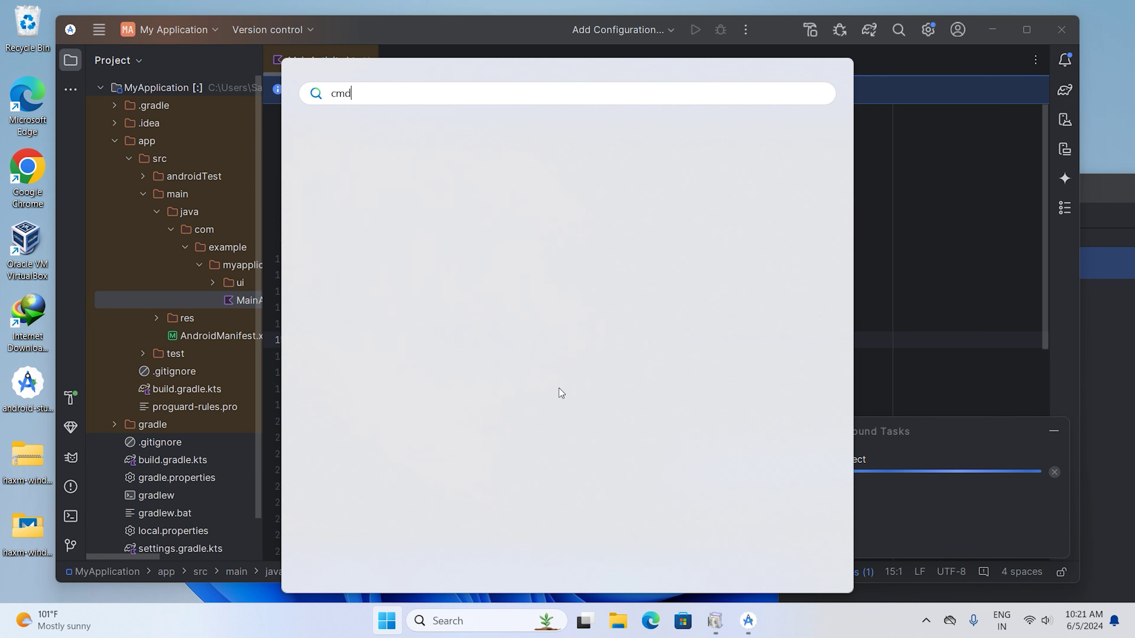
key(Return)
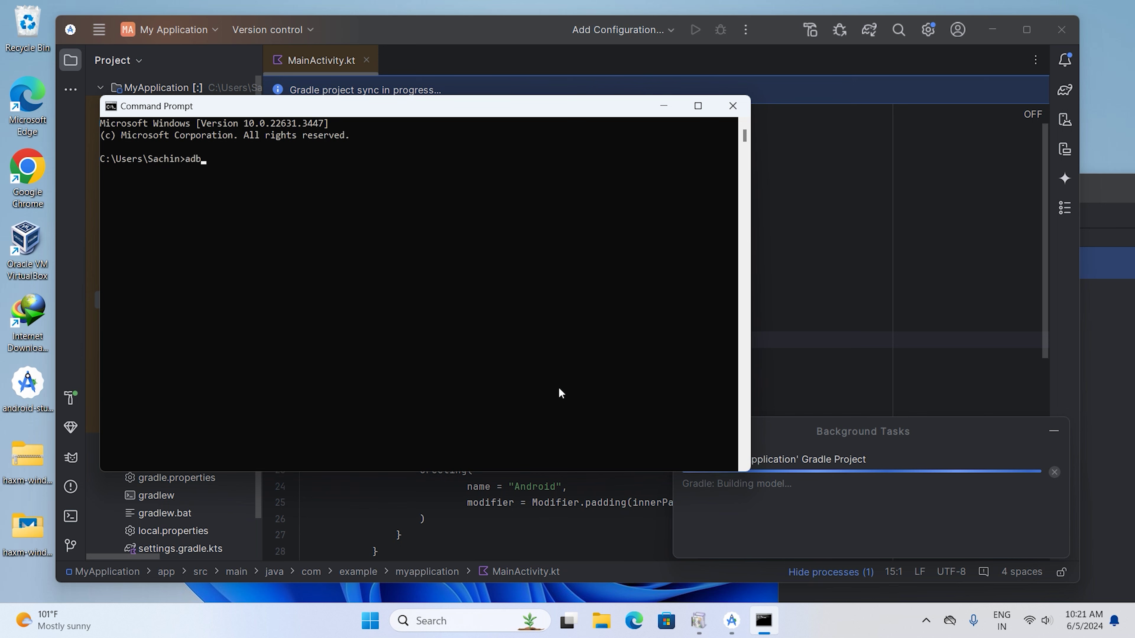
text(adb)
key(Return)
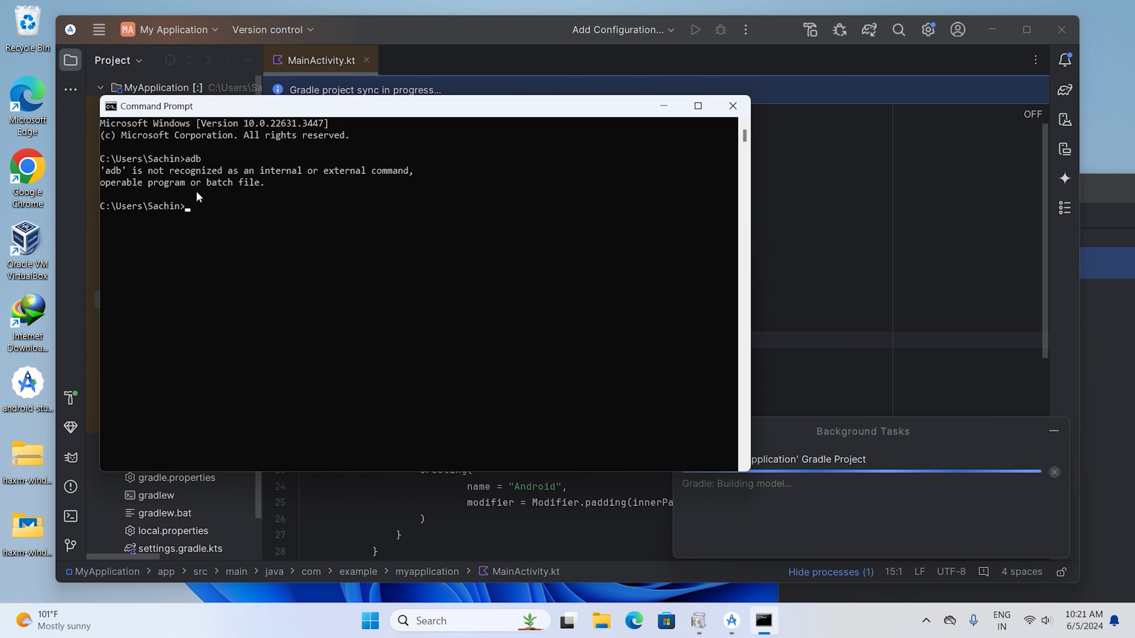
click(733, 106)
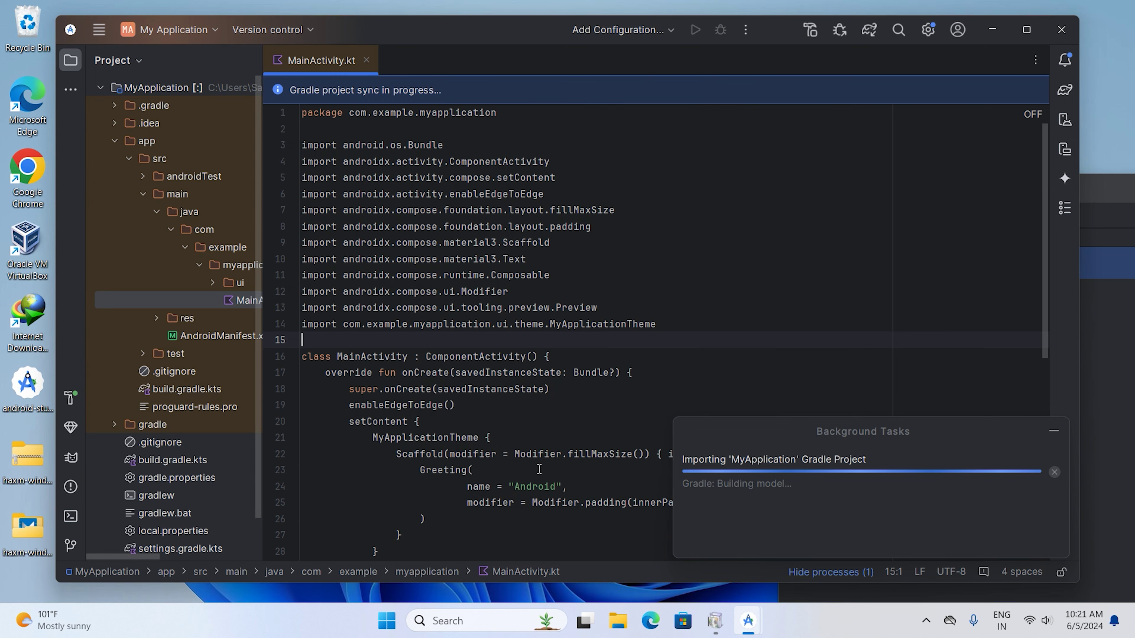
Step: Open File Explorer and browse to the Android Studio installation folder under Program Files\Android on the C: drive
click(619, 621)
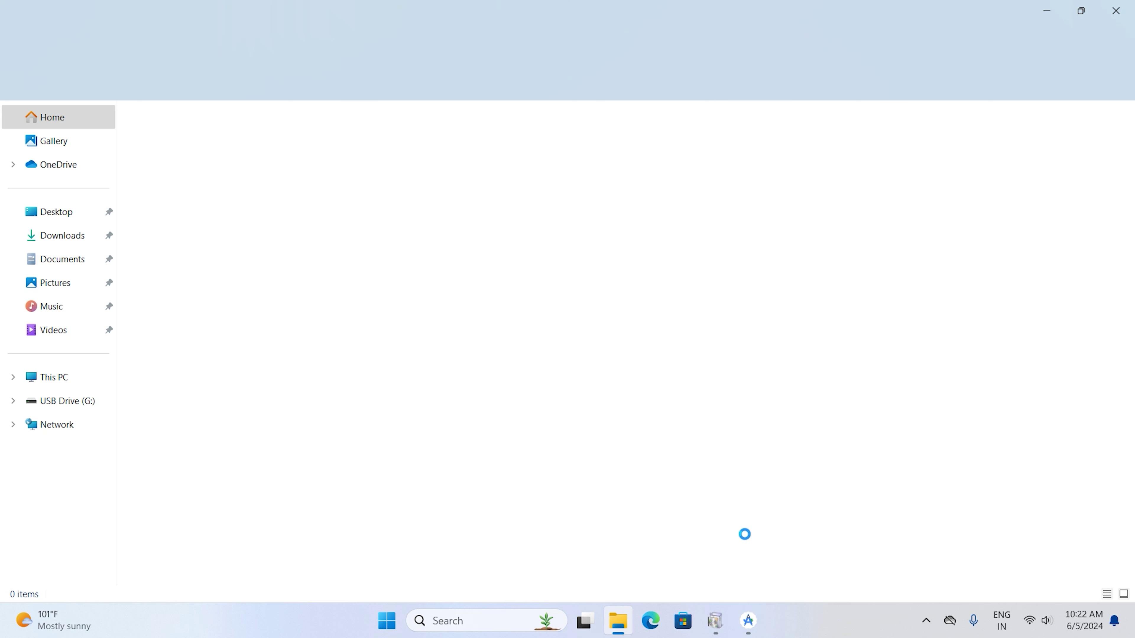
click(49, 376)
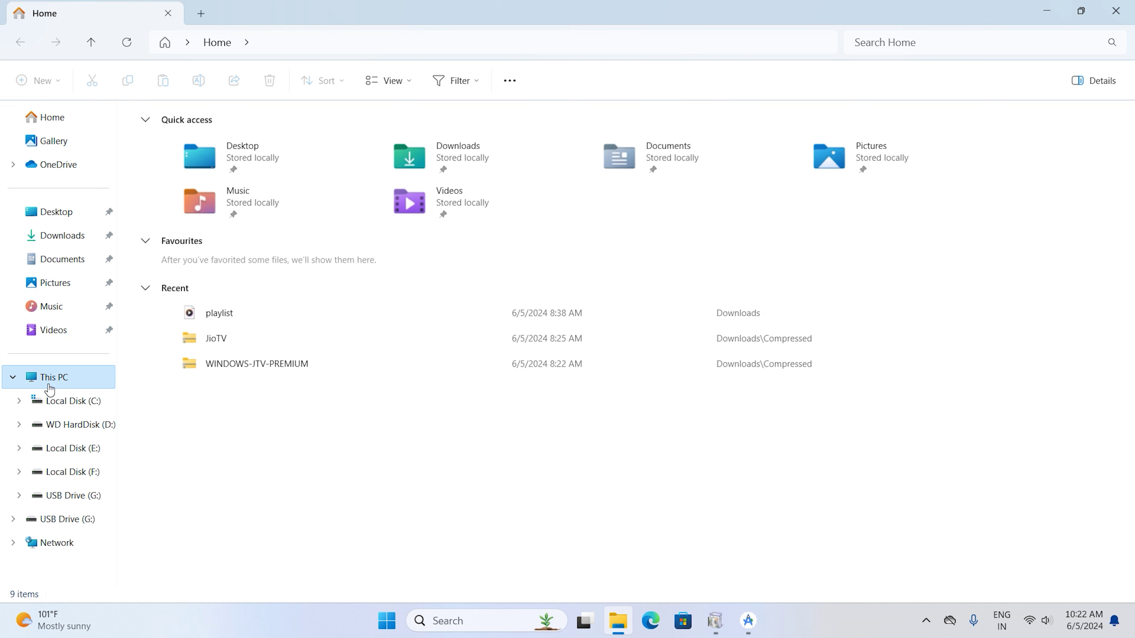
double_click(198, 159)
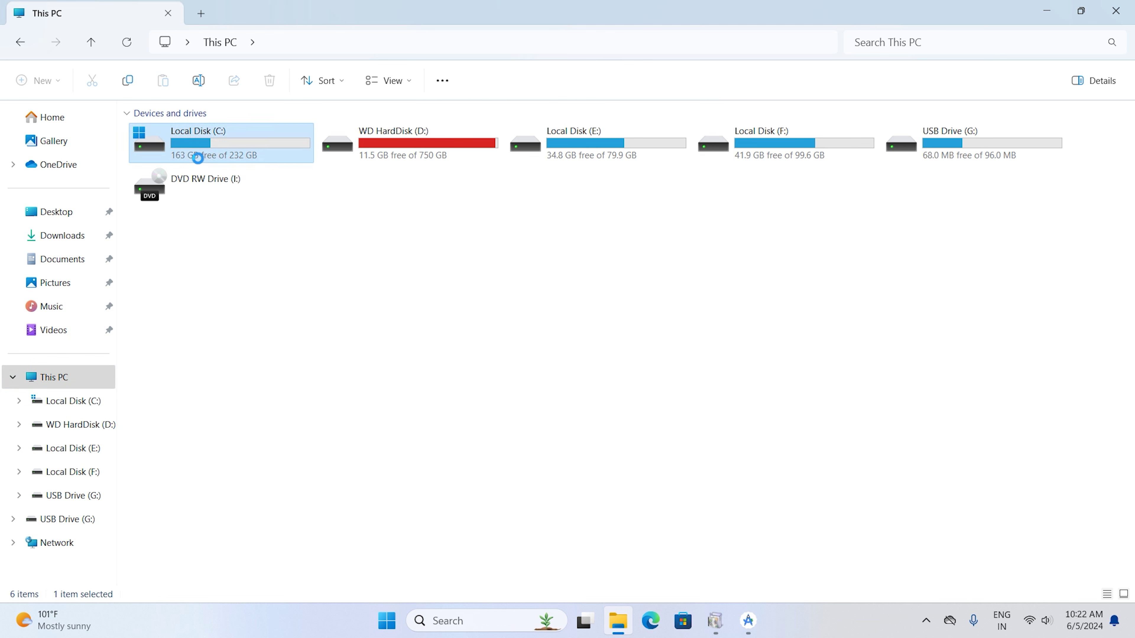
double_click(184, 184)
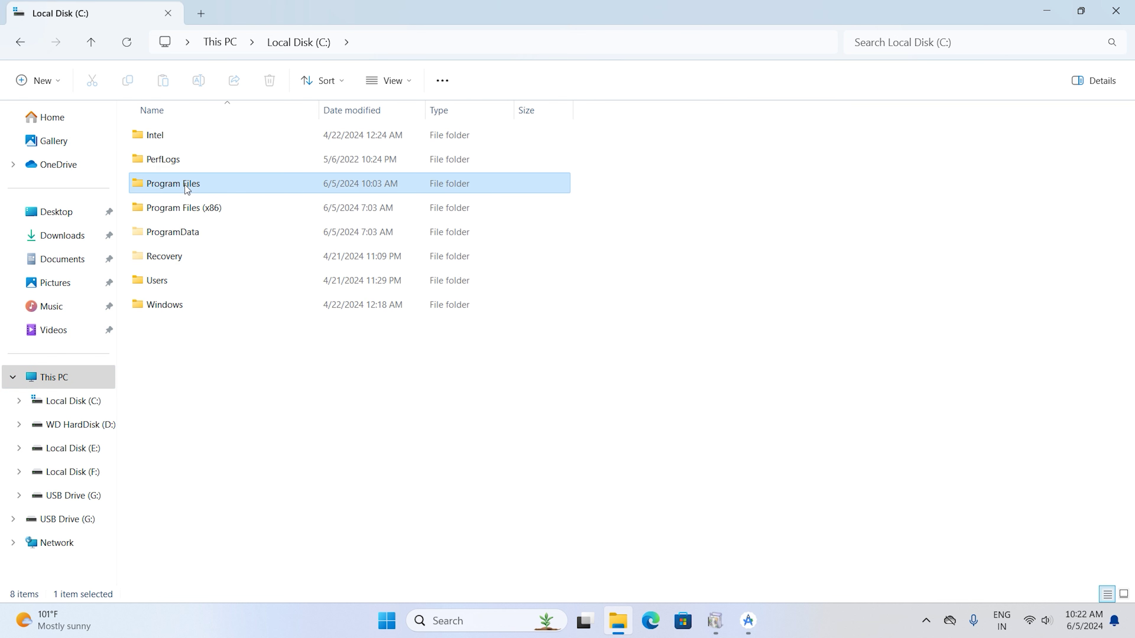
double_click(183, 159)
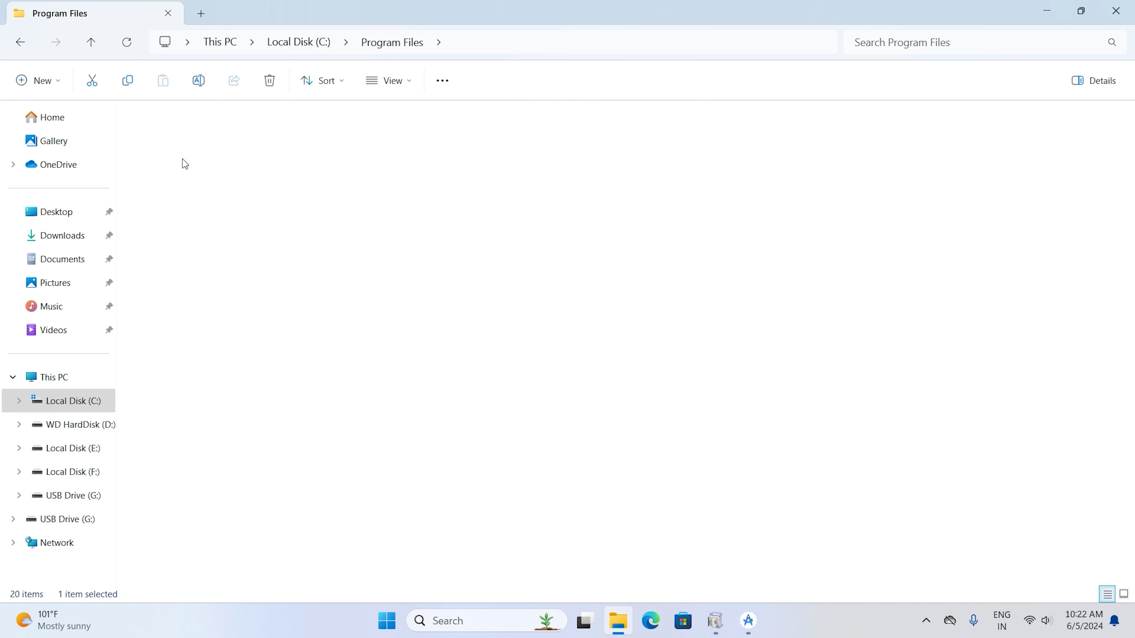
double_click(177, 135)
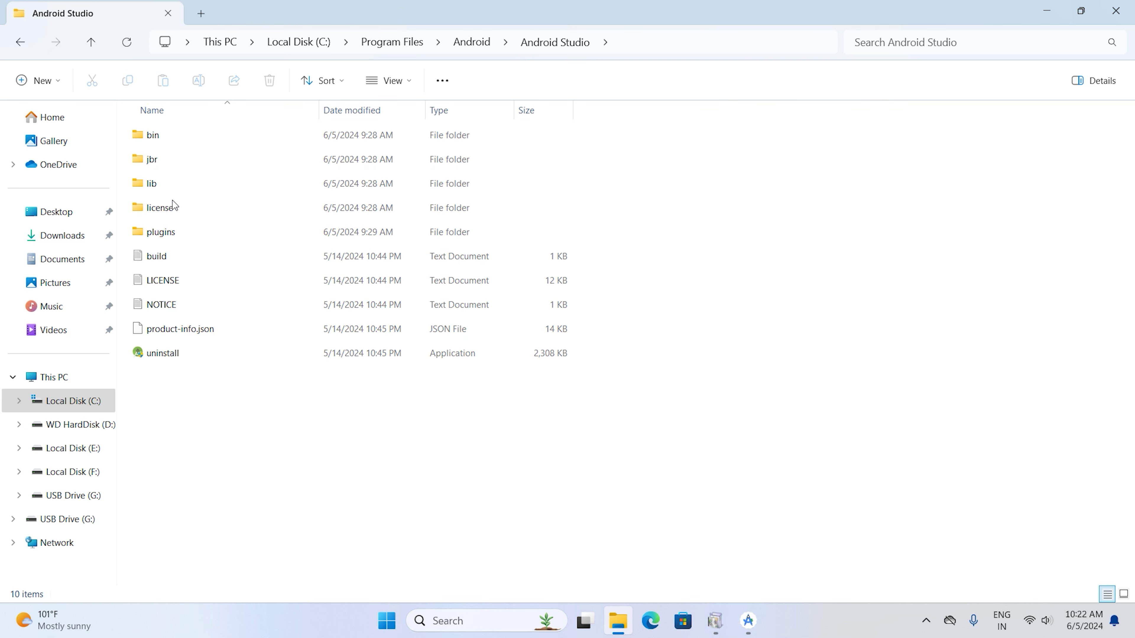
Step: Examine the contents of the Android Studio plugins folder, open its android subfolder, and go back to plugins
double_click(169, 232)
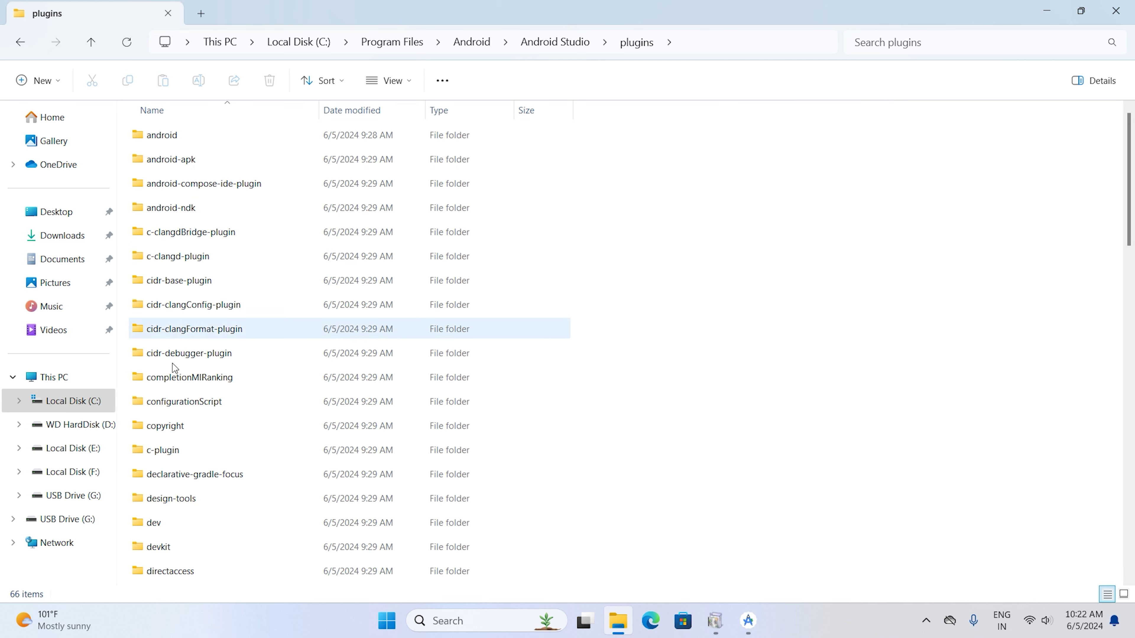
scroll(193, 295, down, 7)
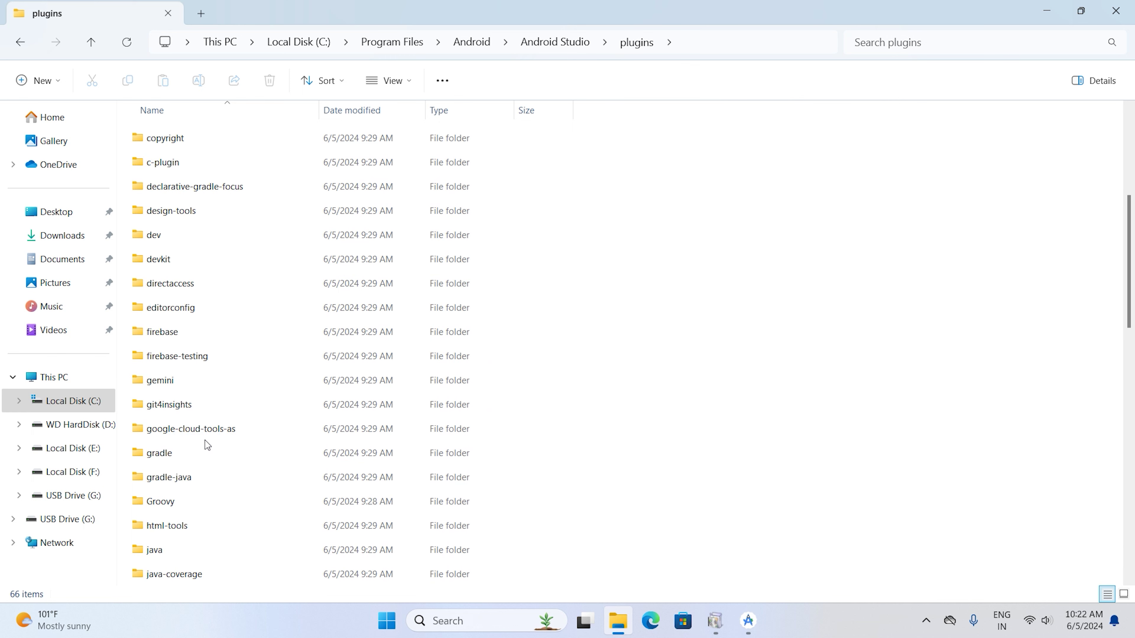
scroll(207, 453, down, 5)
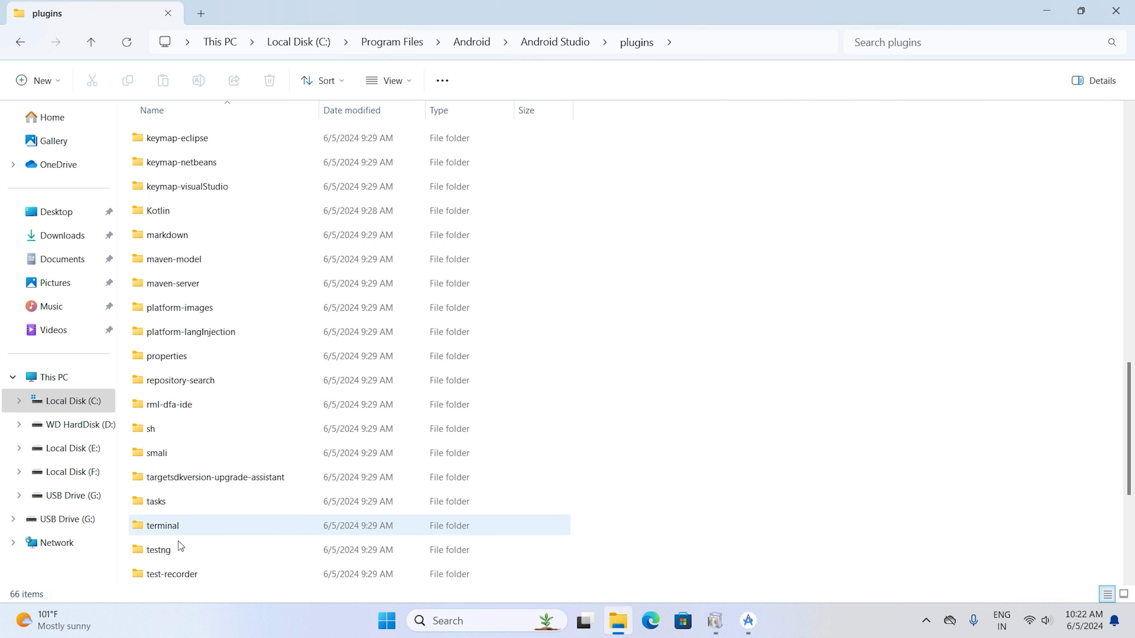
scroll(179, 545, down, 4)
scroll(181, 546, up, 5)
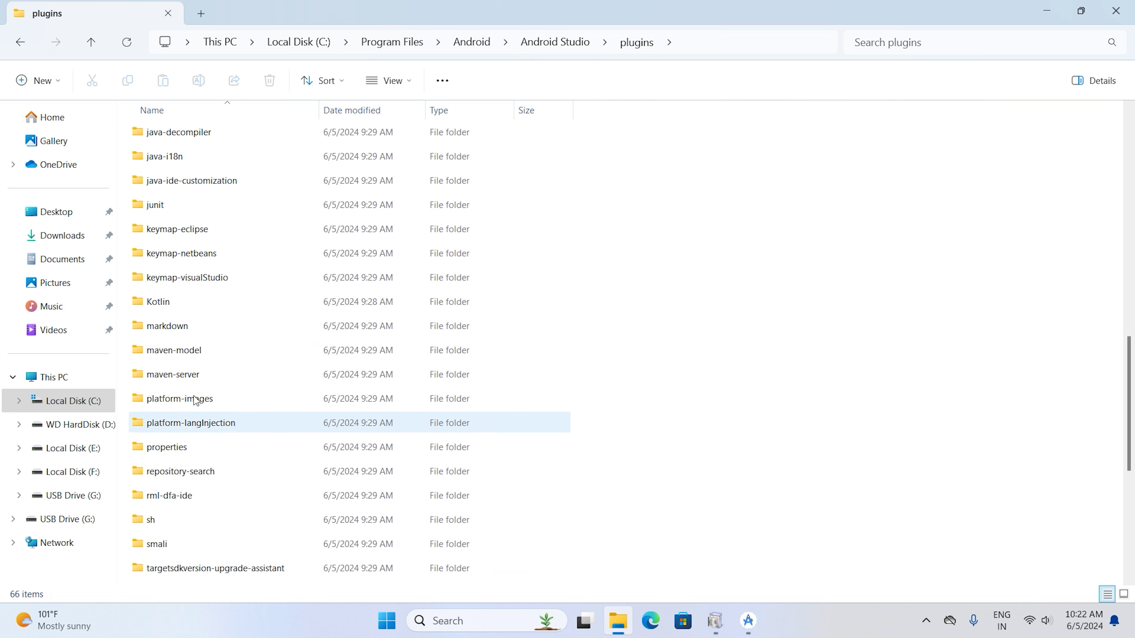
scroll(197, 371, up, 12)
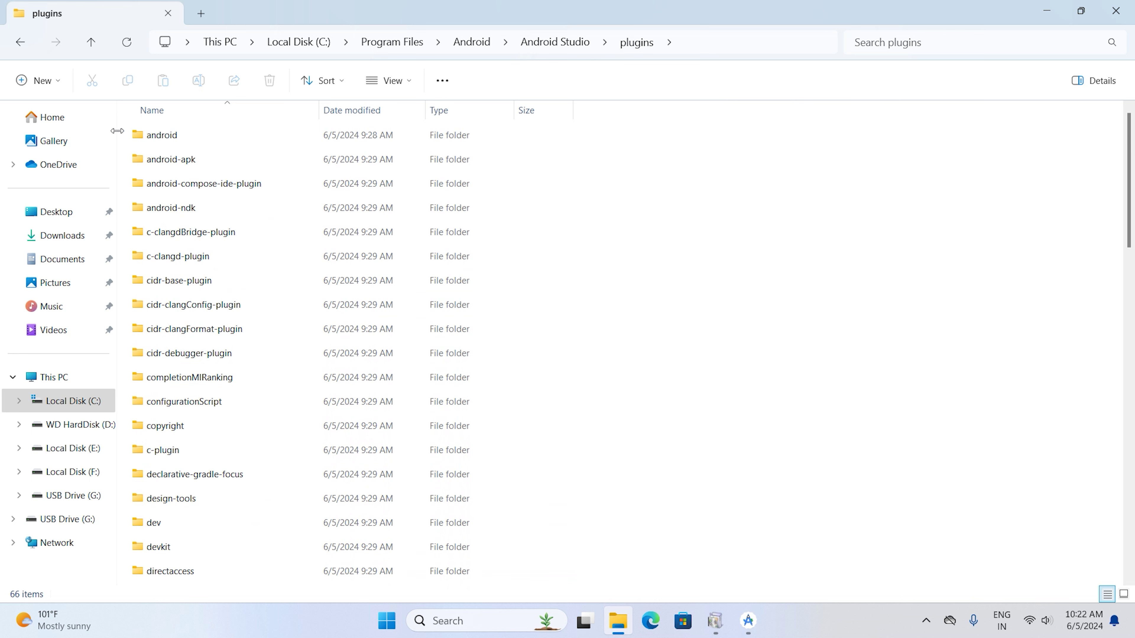
click(141, 136)
double_click(183, 142)
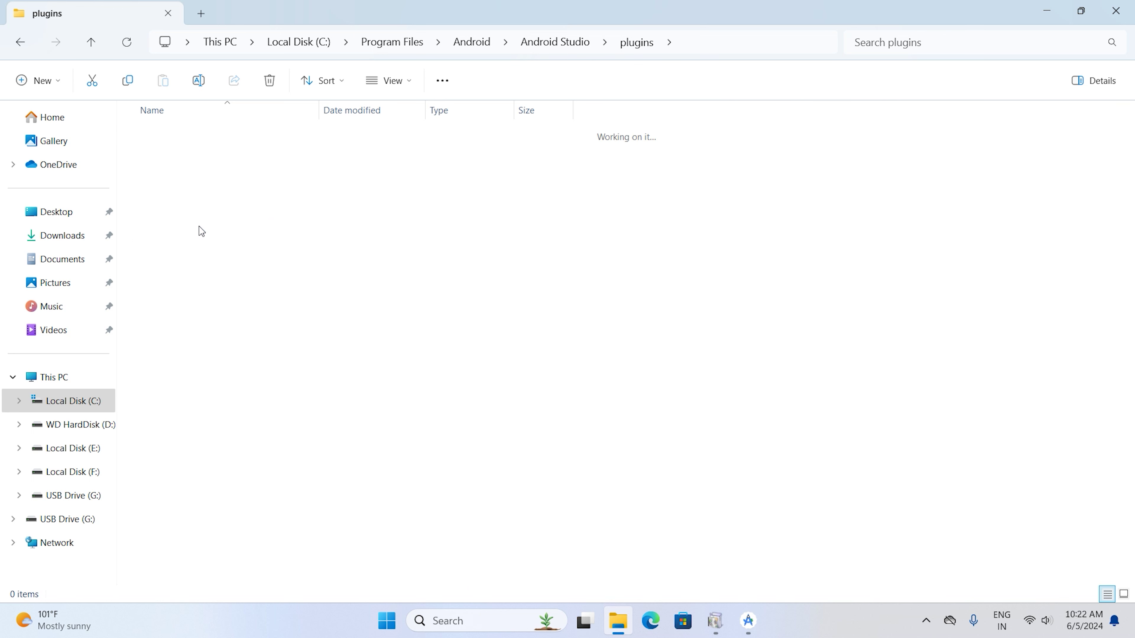
click(20, 47)
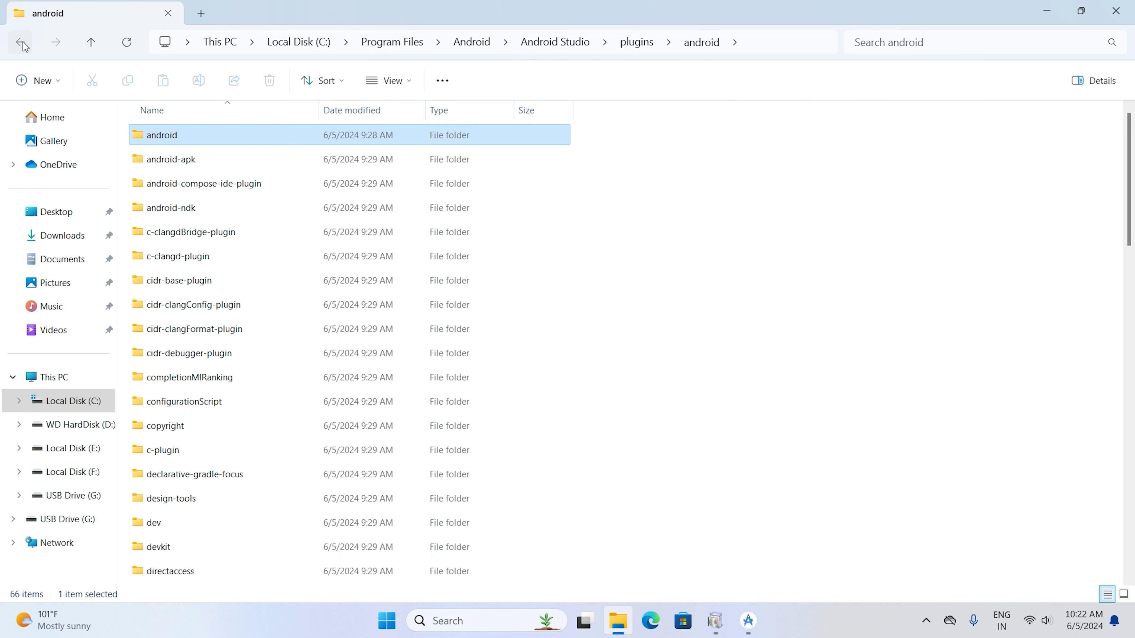
Step: Go back up from plugins to the Android folder under Program Files and close File Explorer
click(20, 47)
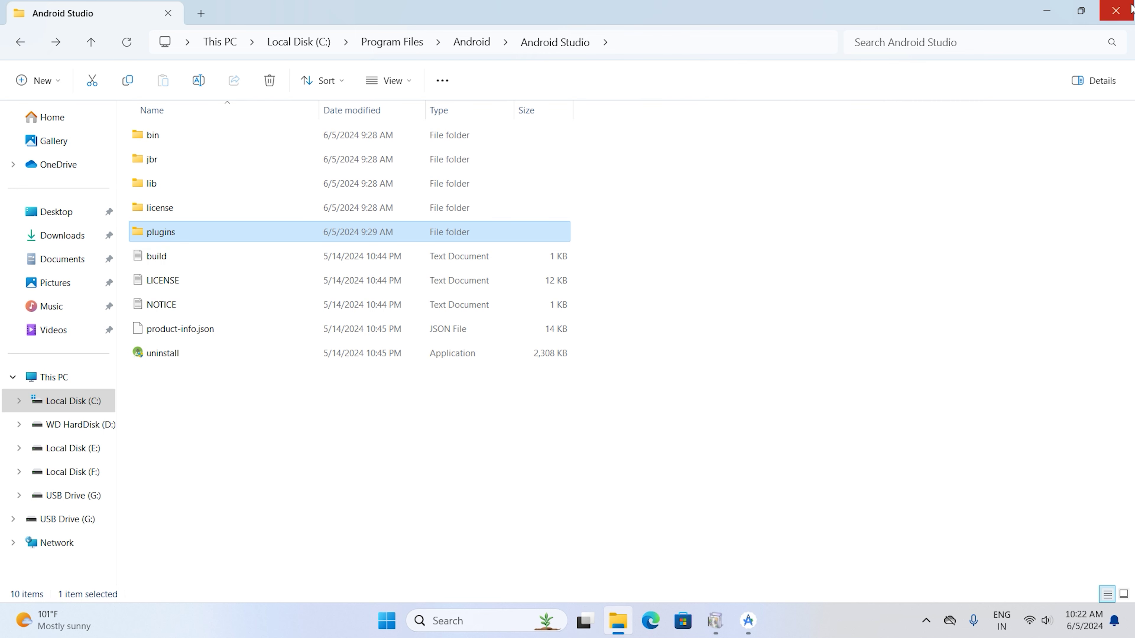
click(463, 42)
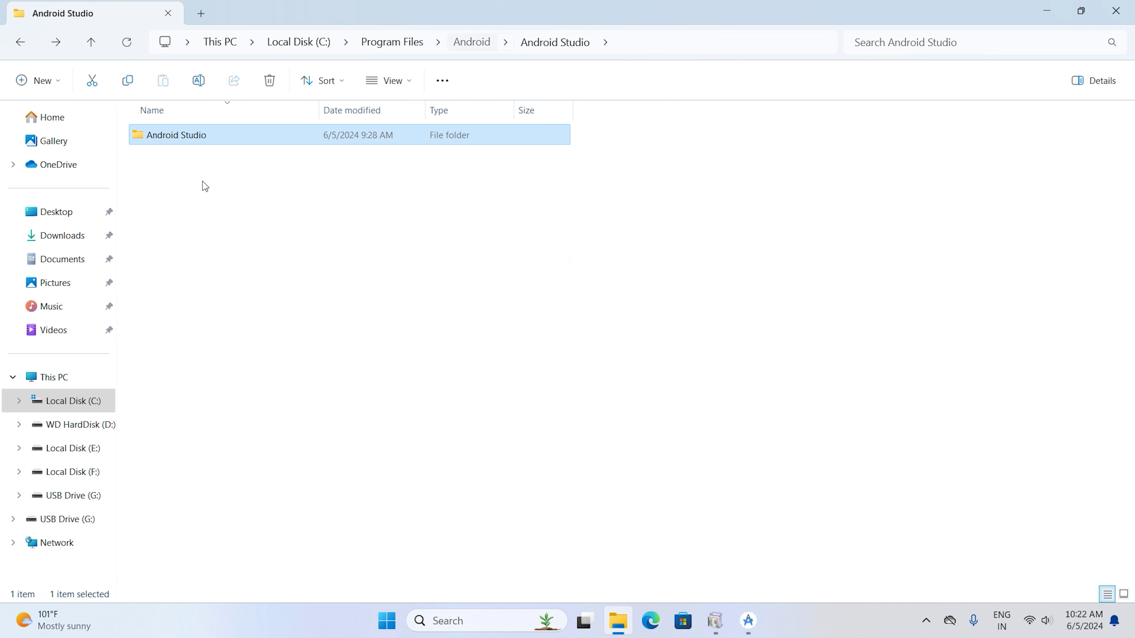
click(1127, 14)
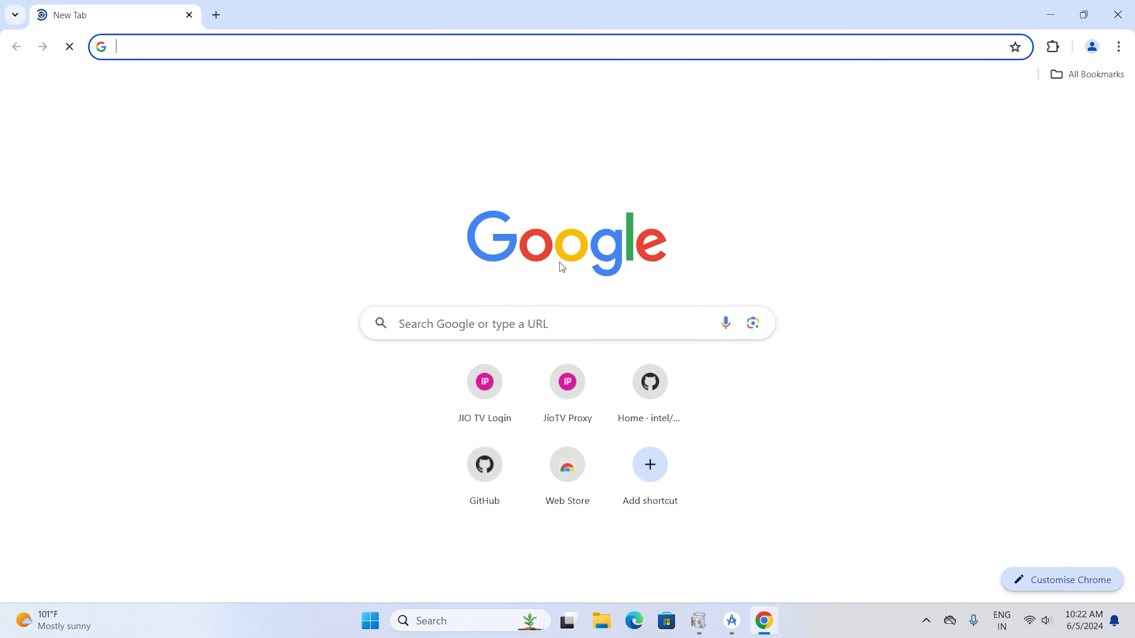
Step: In Chrome, search Google for "platform tools" and open the SDK Platform Tools release notes page on the Android Developers site
text(platform)
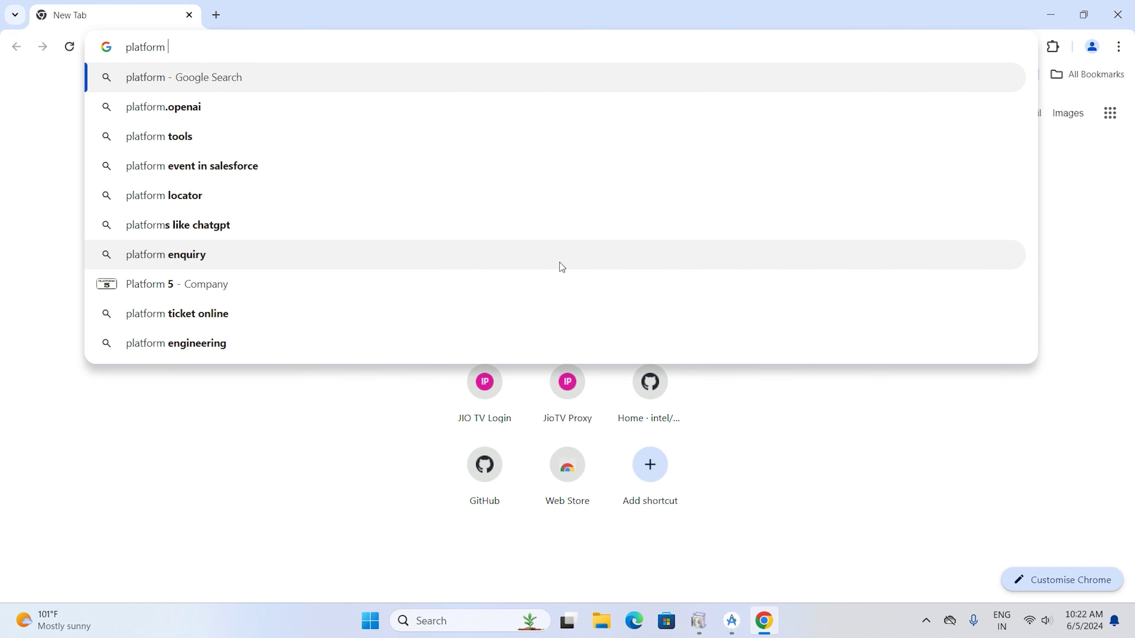
key(Down)
key(Return)
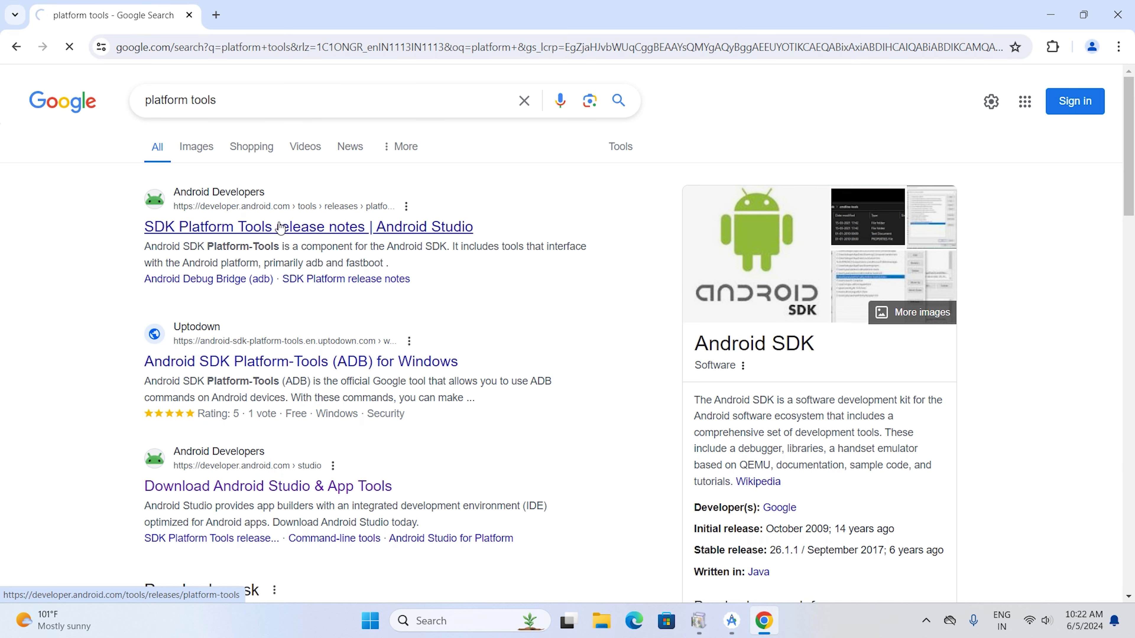
click(280, 228)
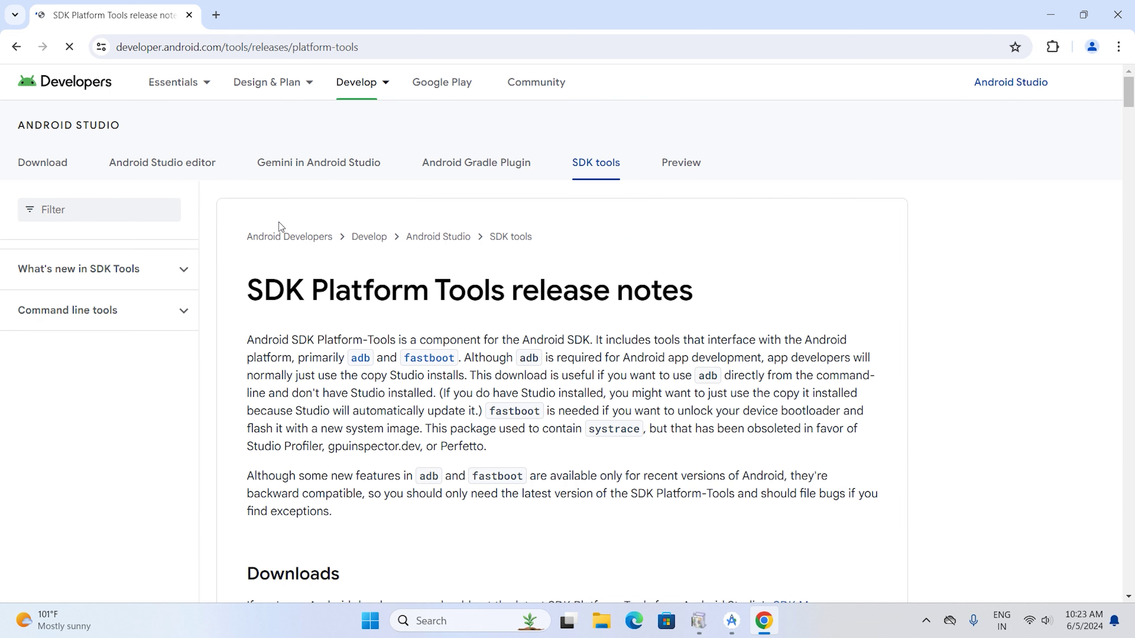
Step: Download SDK Platform-Tools for Windows, agreeing to the terms and conditions, and open the folder containing the downloaded archive
scroll(425, 429, down, 5)
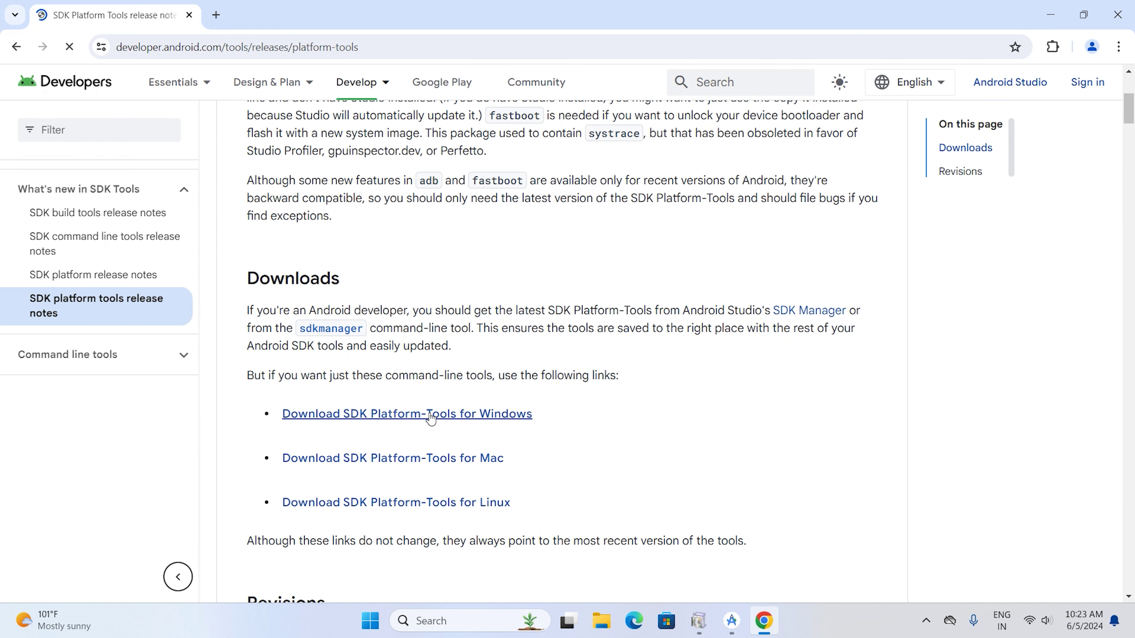
click(431, 415)
scroll(427, 450, down, 20)
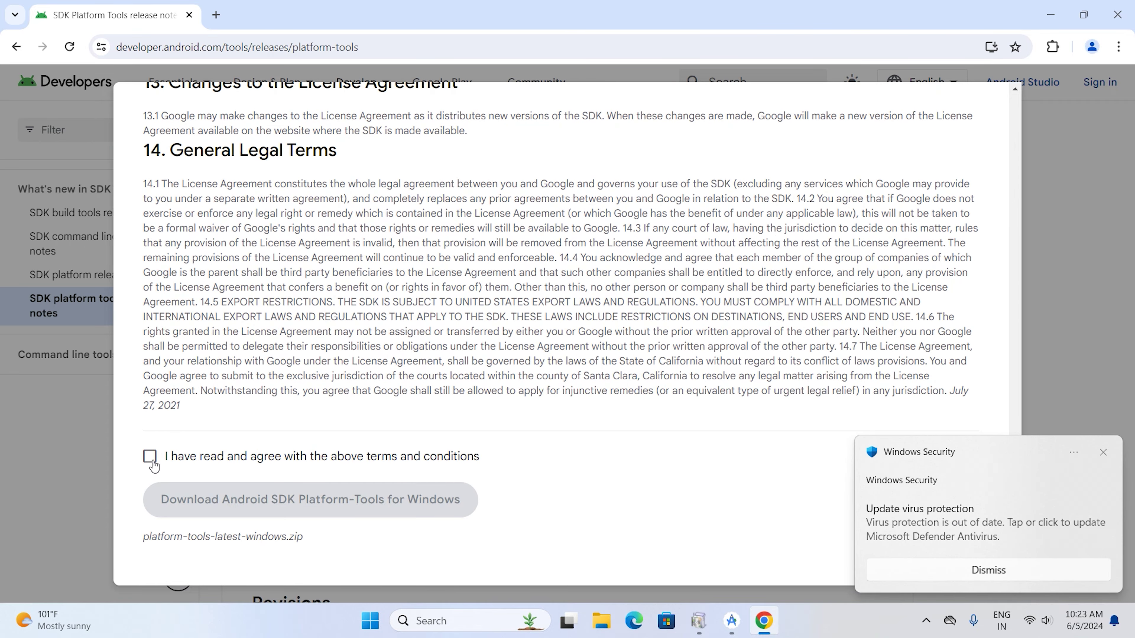
click(150, 457)
click(203, 513)
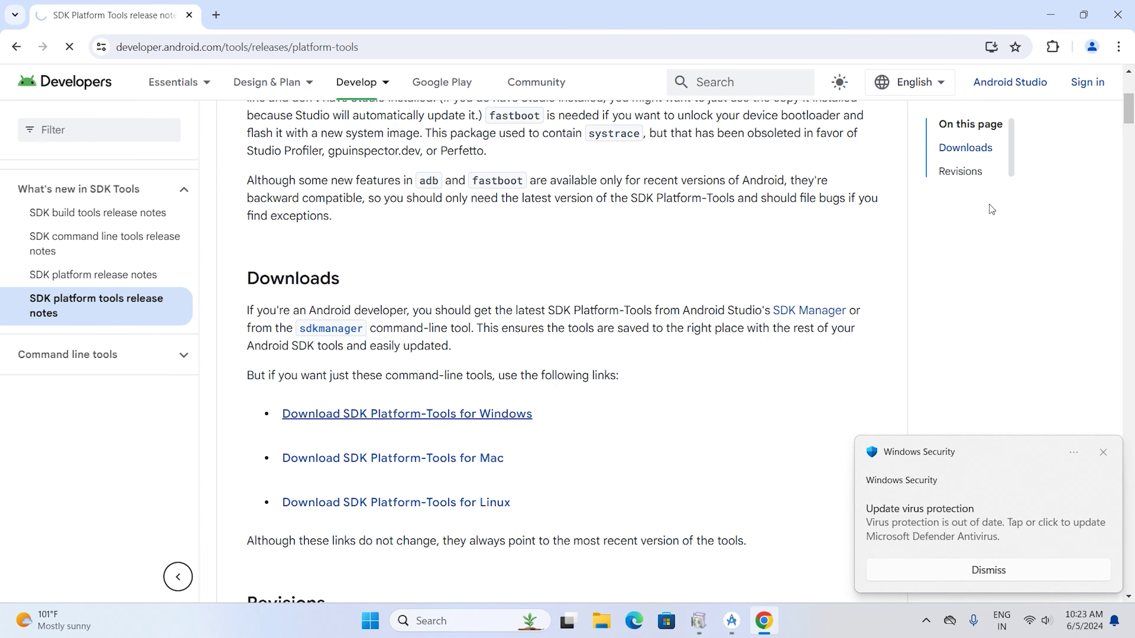
click(560, 375)
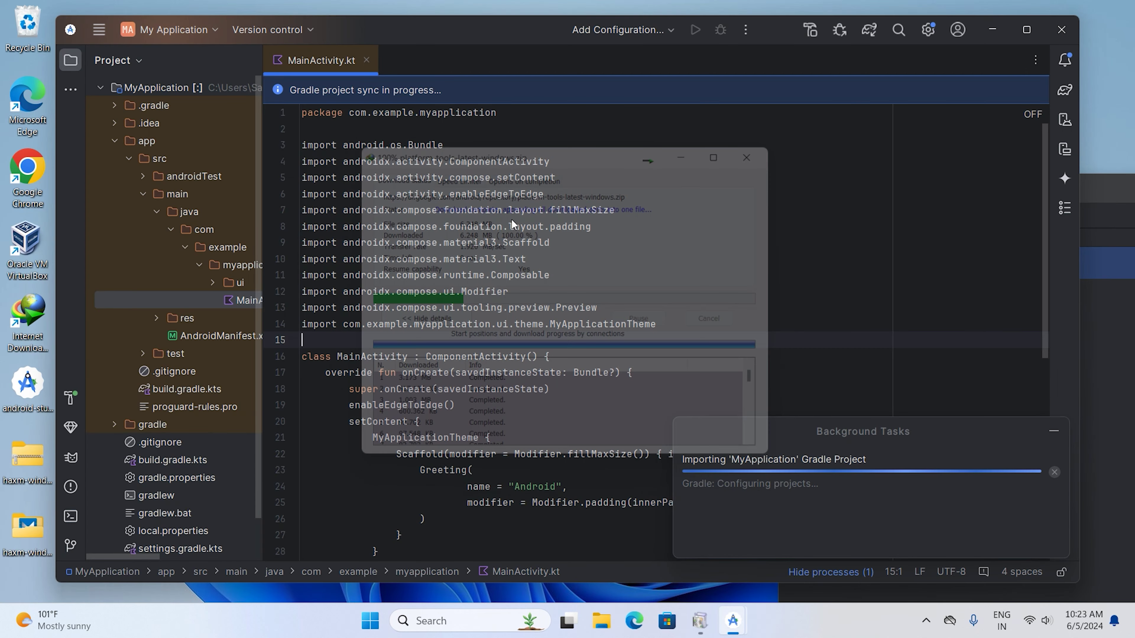
click(585, 359)
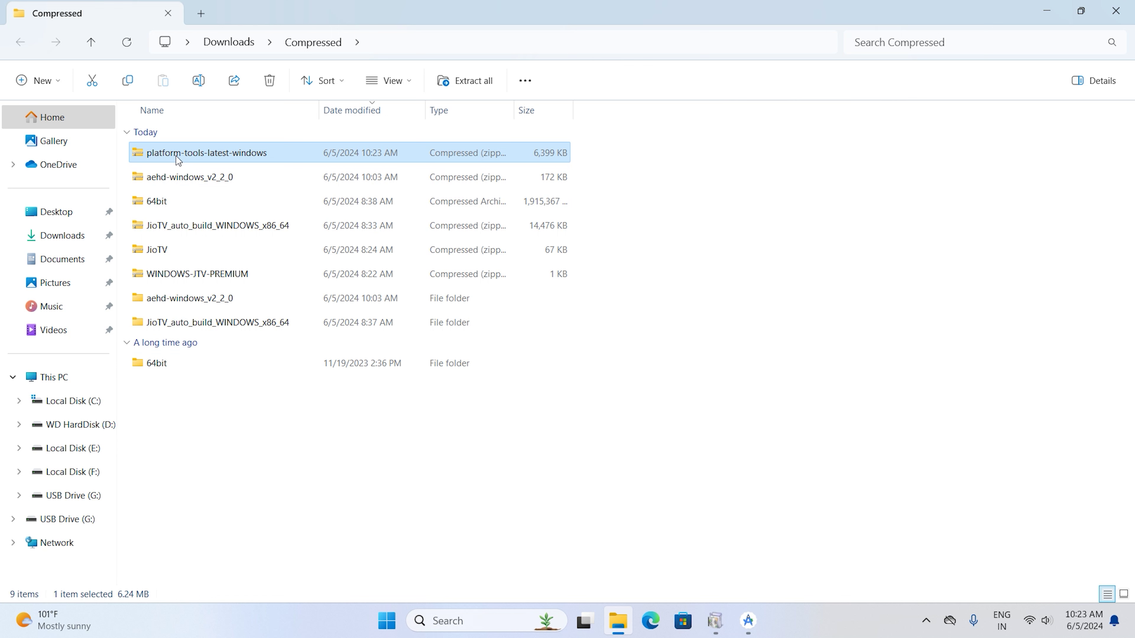
Step: Extract the platform-tools-latest-windows archive to its default destination folder in Downloads\Compressed
right_click(176, 157)
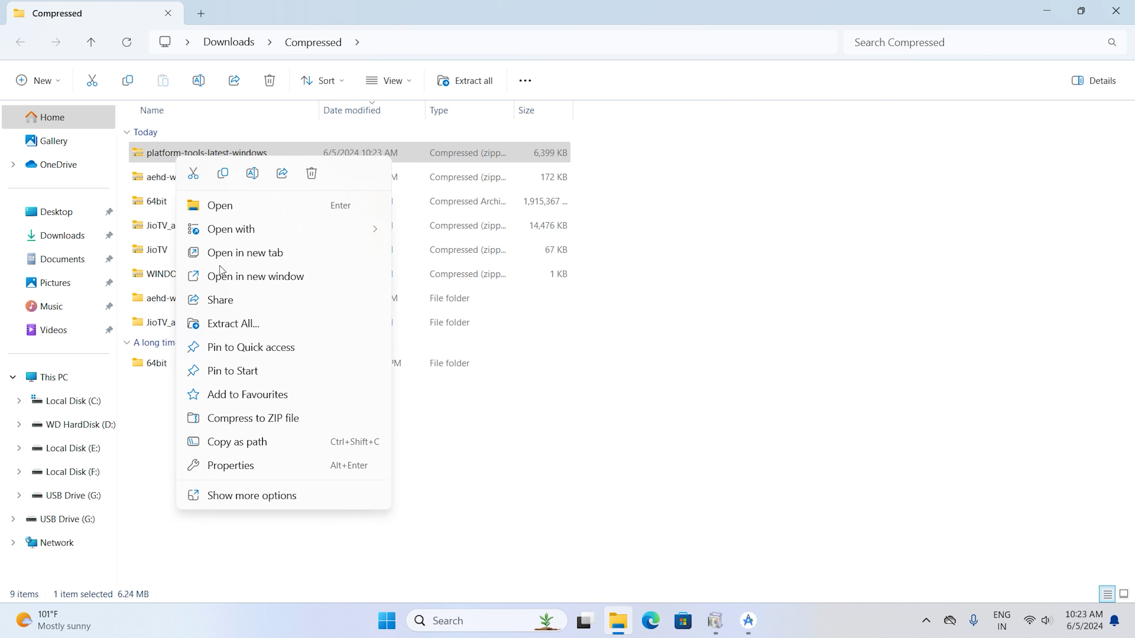
click(229, 329)
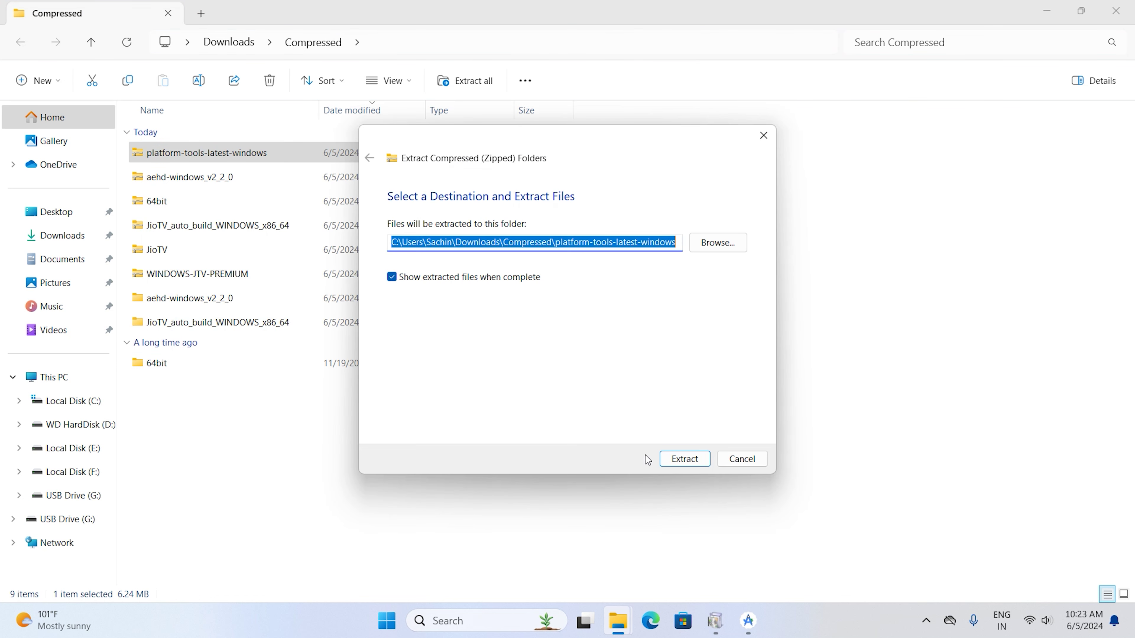
click(679, 458)
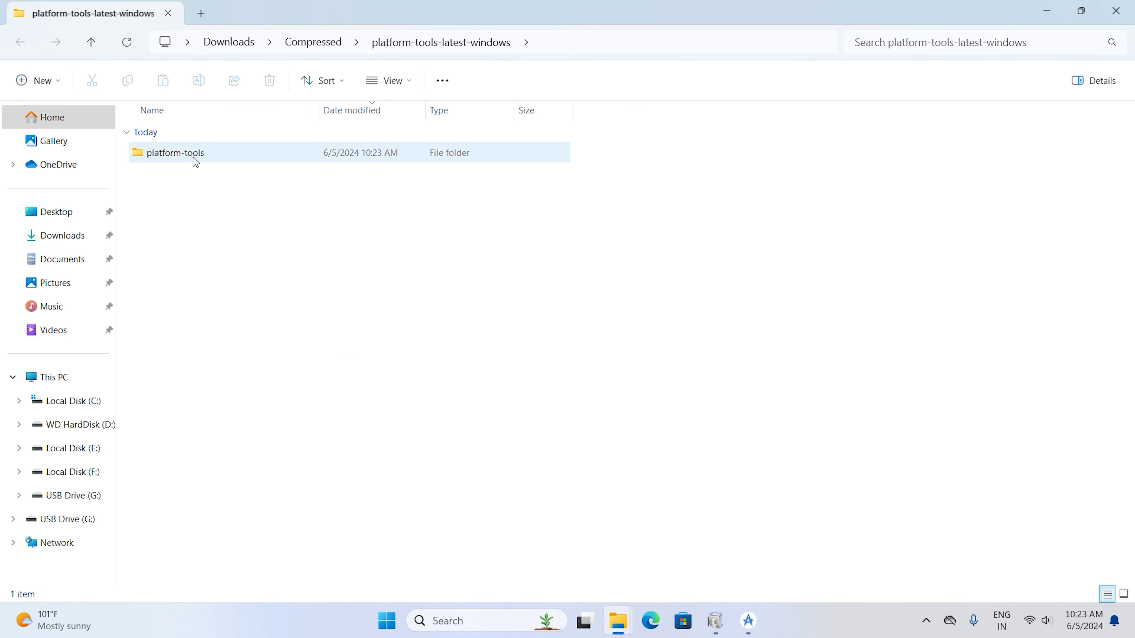
Step: Move the extracted platform-tools folder to the root of the C: drive
click(194, 157)
right_click(193, 157)
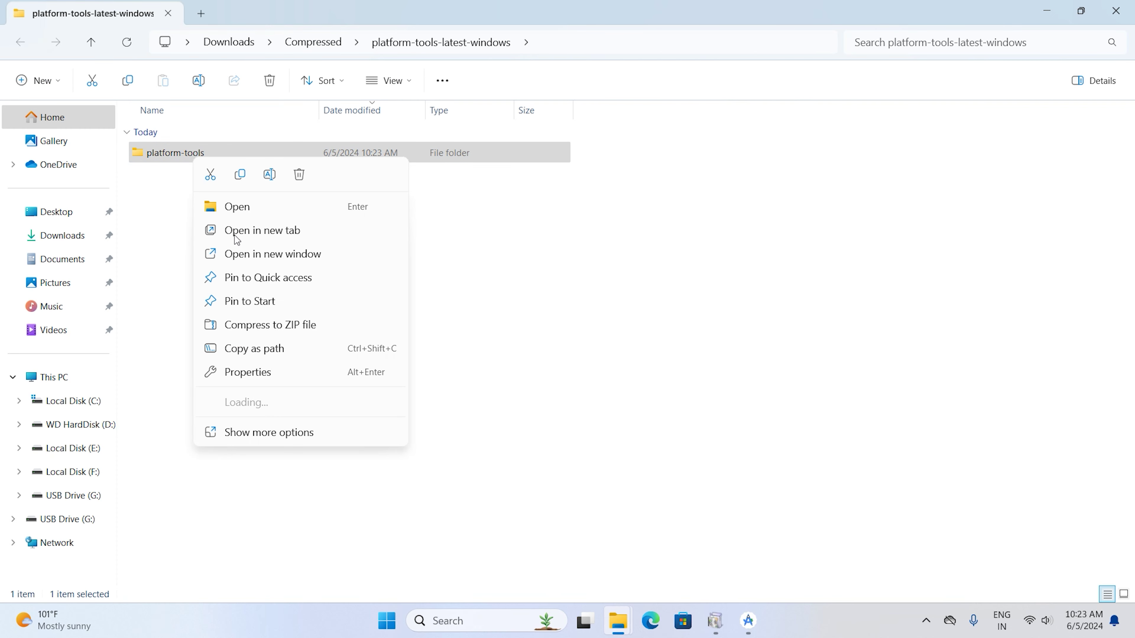
click(210, 175)
click(47, 401)
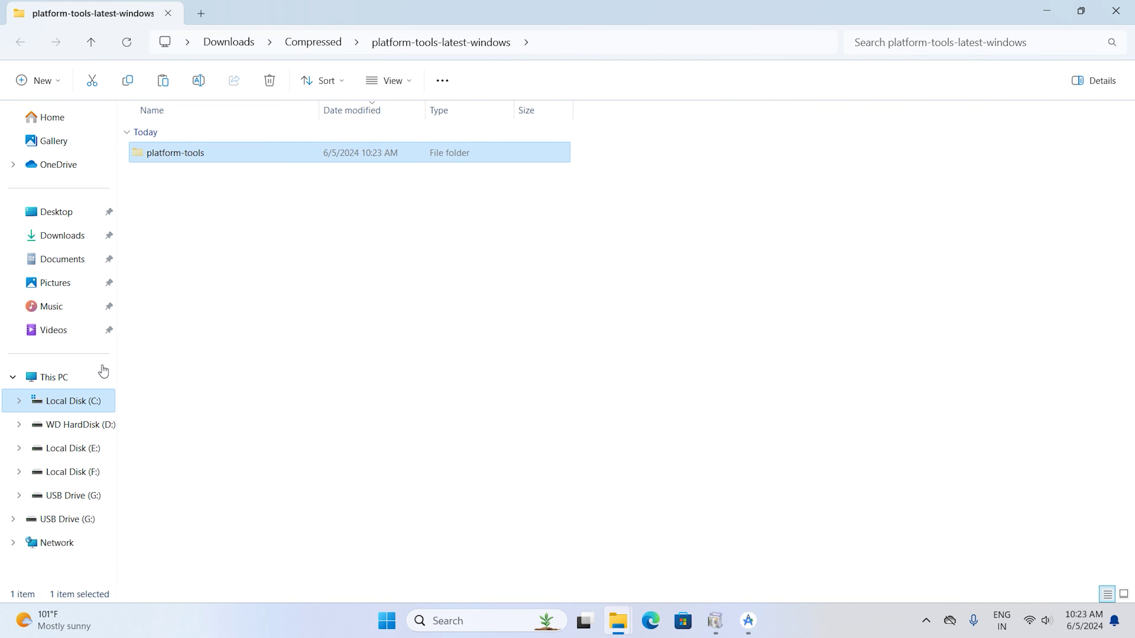
right_click(476, 418)
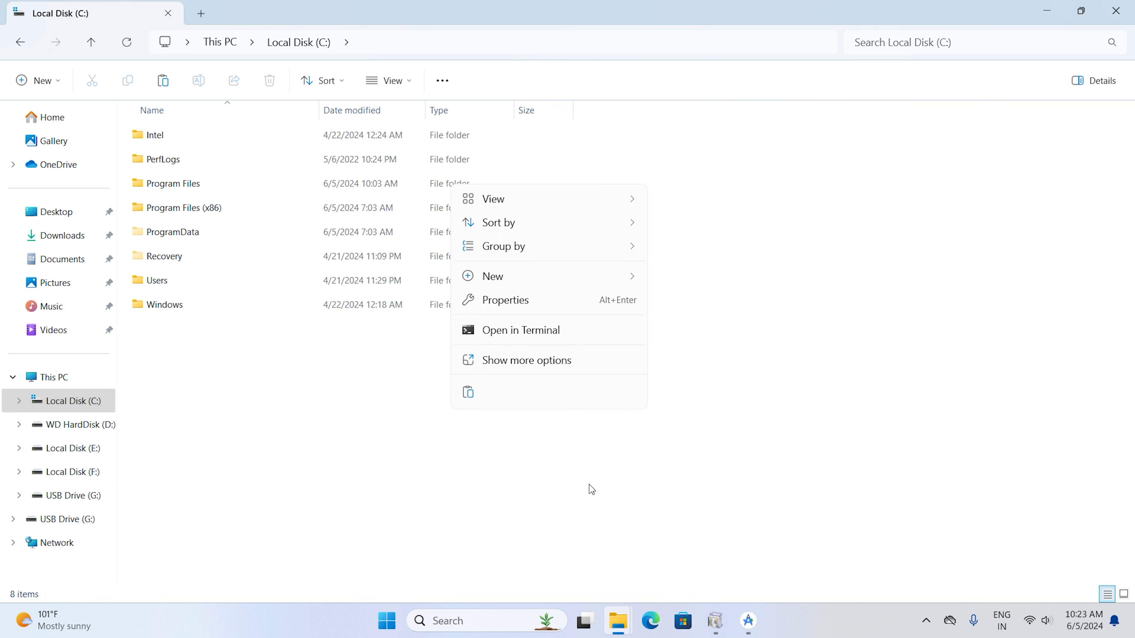
click(477, 392)
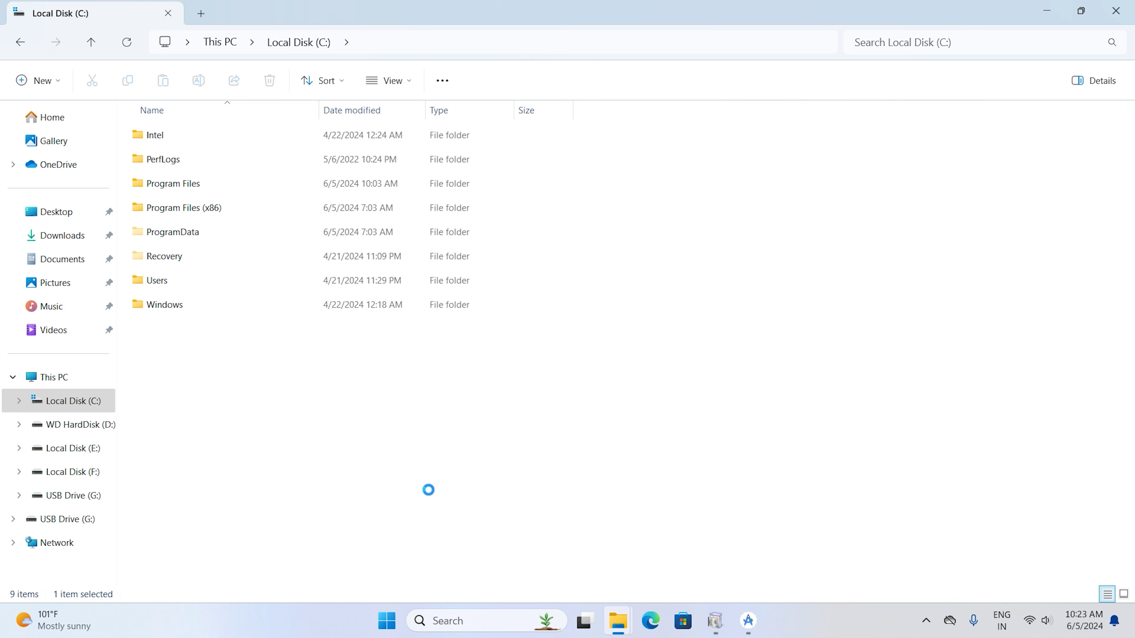
Step: Open the platform-tools folder on the C: drive, copy its path C:\platform-tools, and close both File Explorer windows
double_click(195, 193)
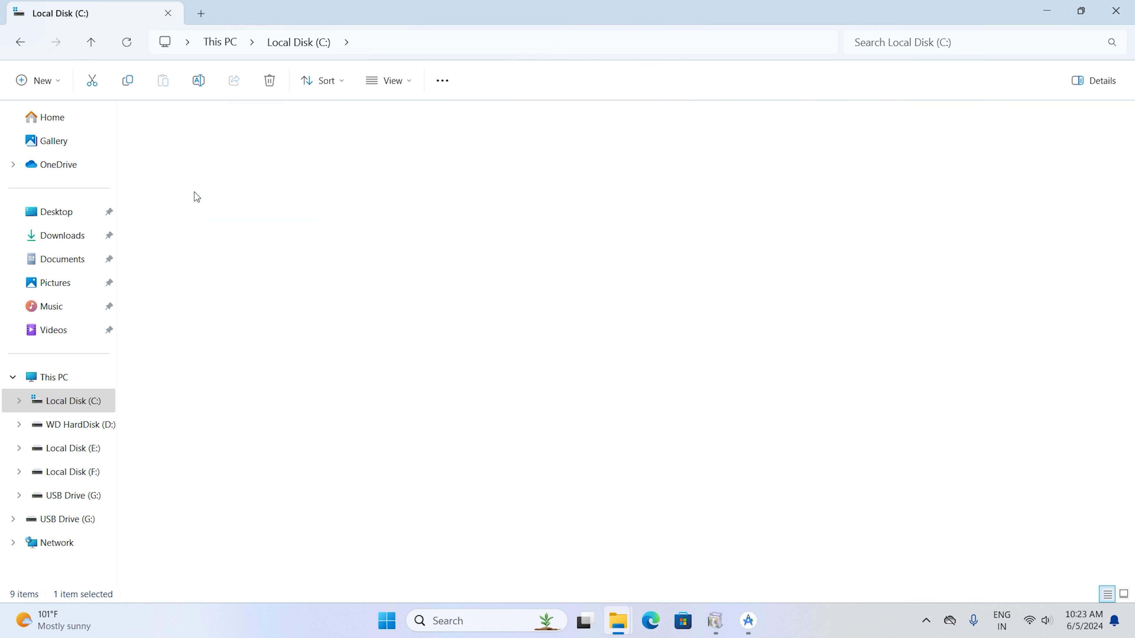
click(449, 41)
key(ctrl+c)
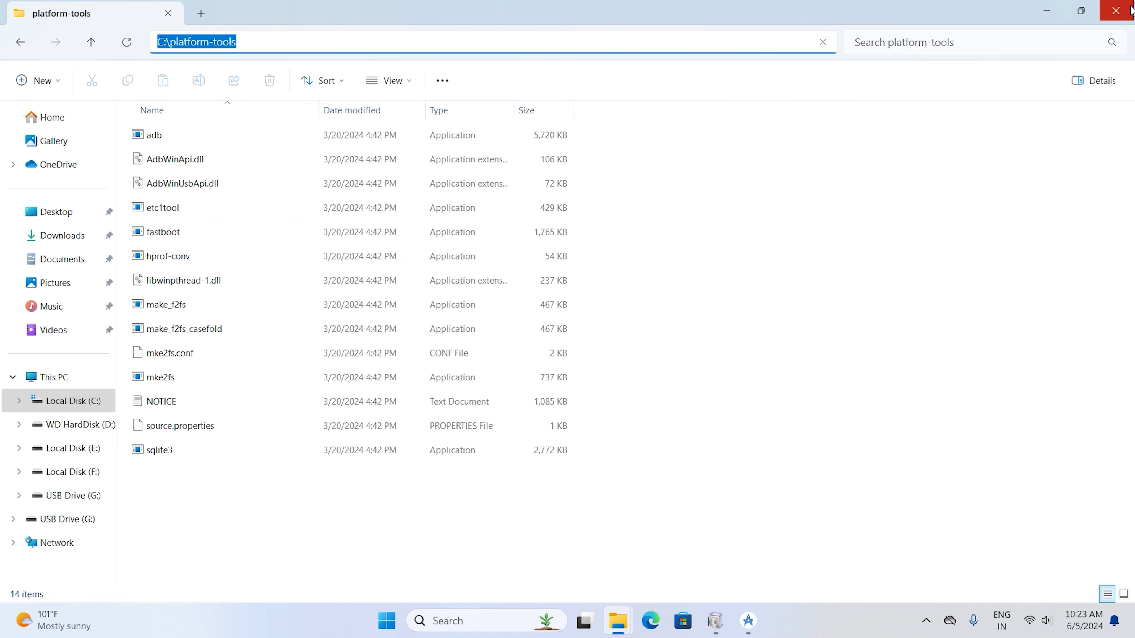
click(1116, 10)
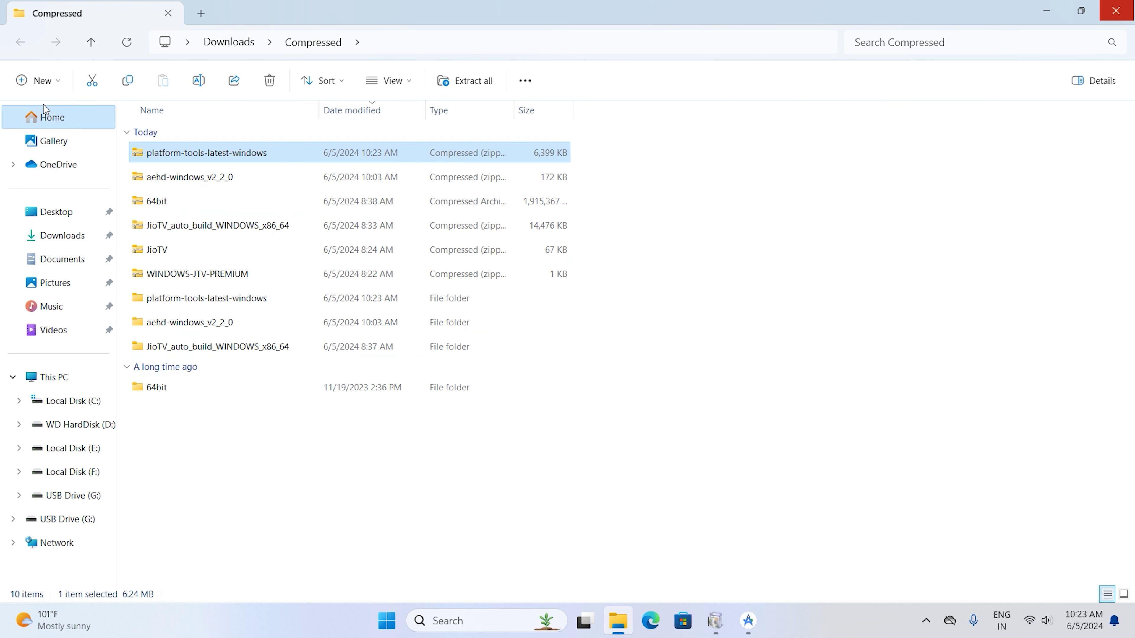
click(1116, 9)
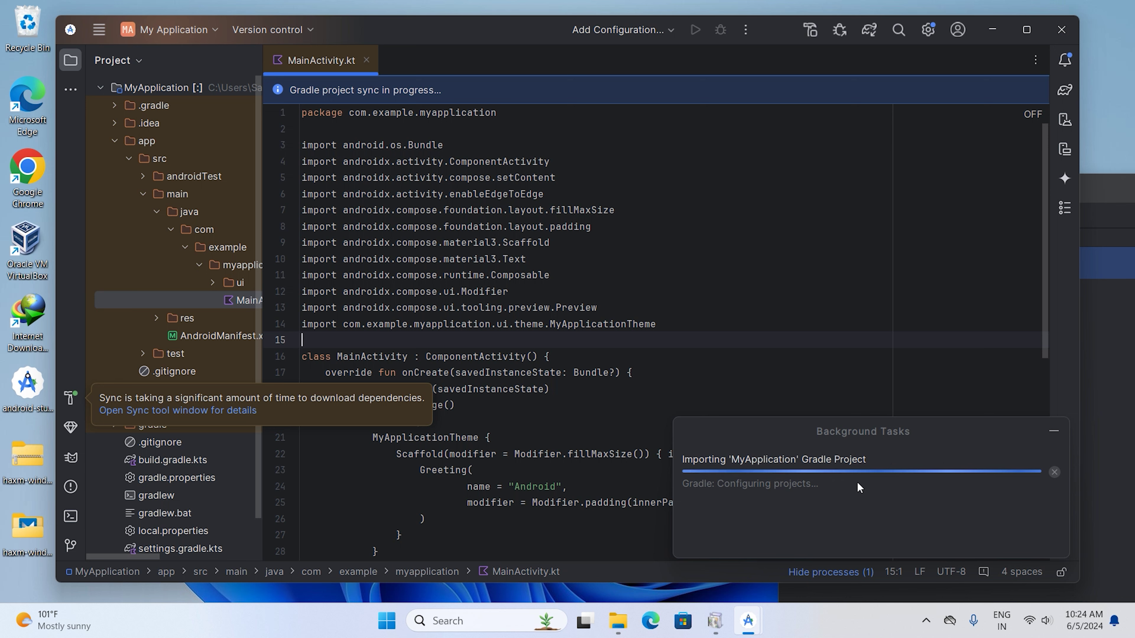
Step: Open Windows Settings, go to the System About page, and open the Environment Variables dialog through Advanced system settings
click(387, 621)
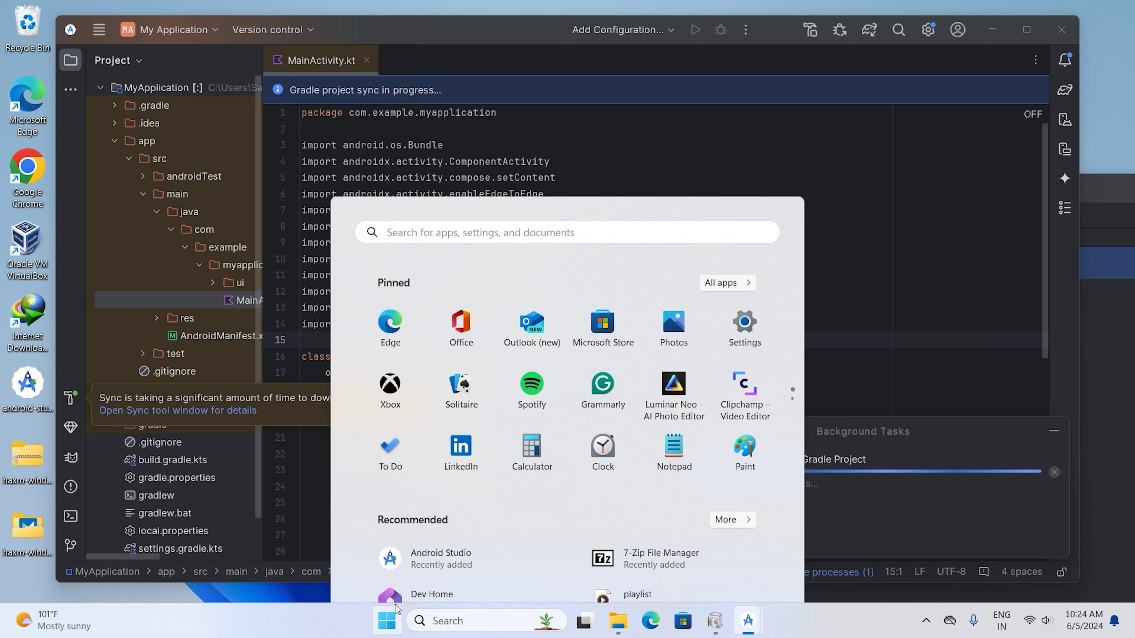
click(741, 192)
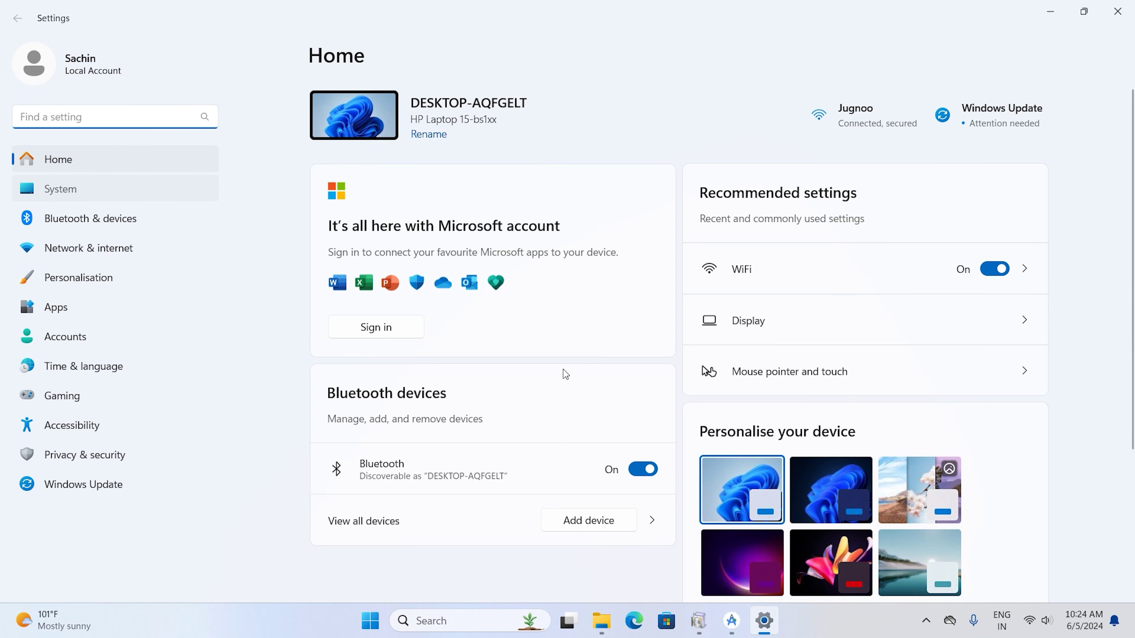
scroll(562, 486, down, 10)
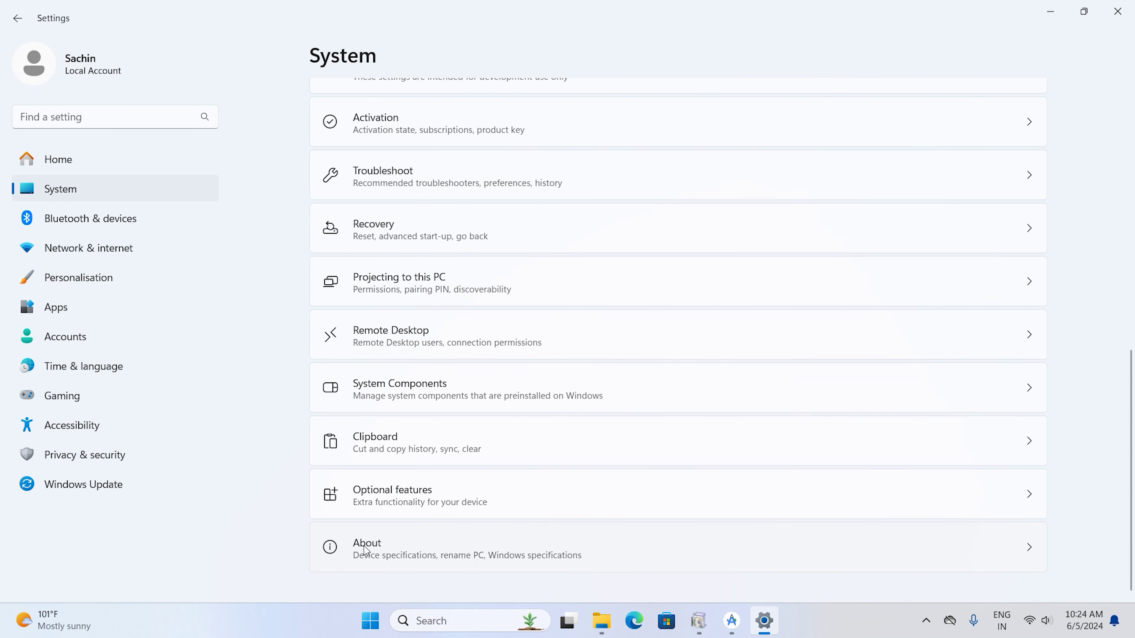
click(365, 551)
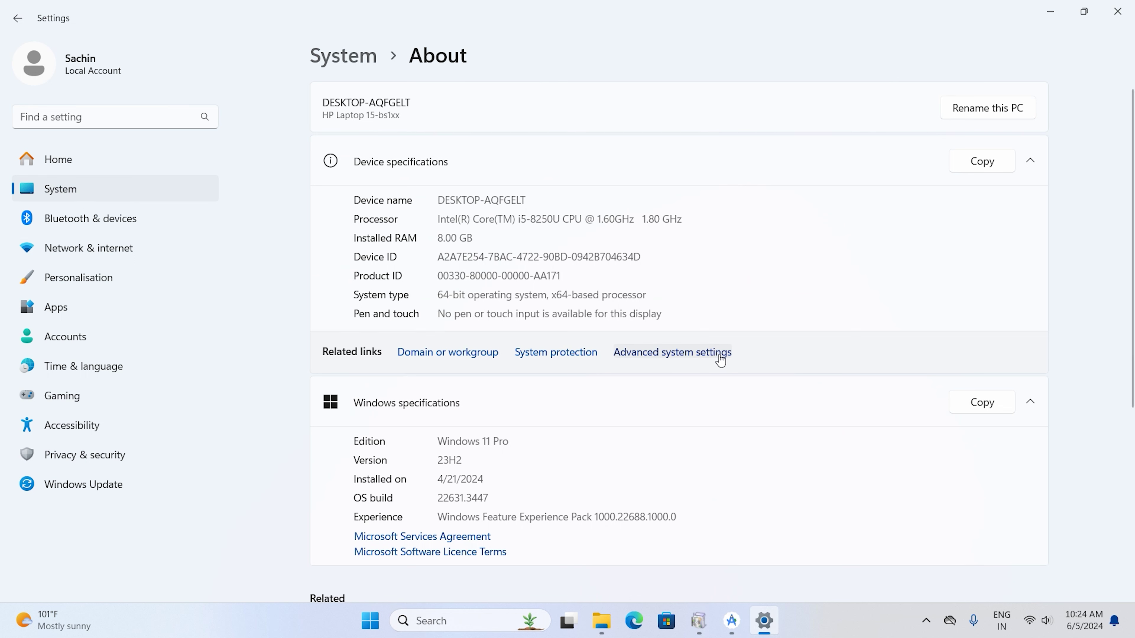
click(719, 353)
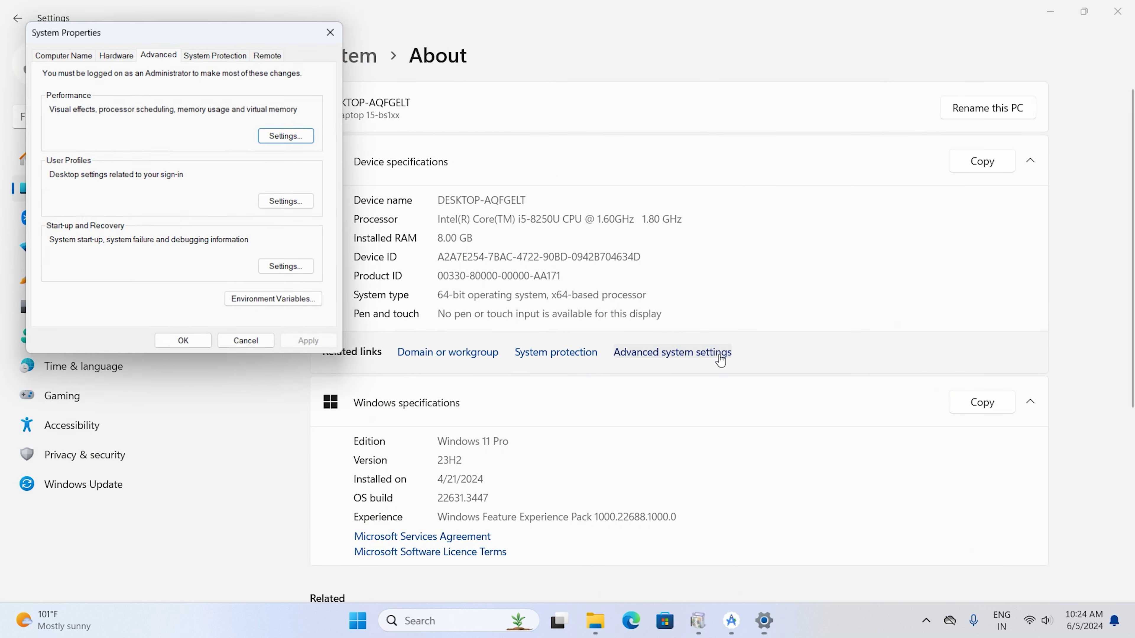
click(274, 301)
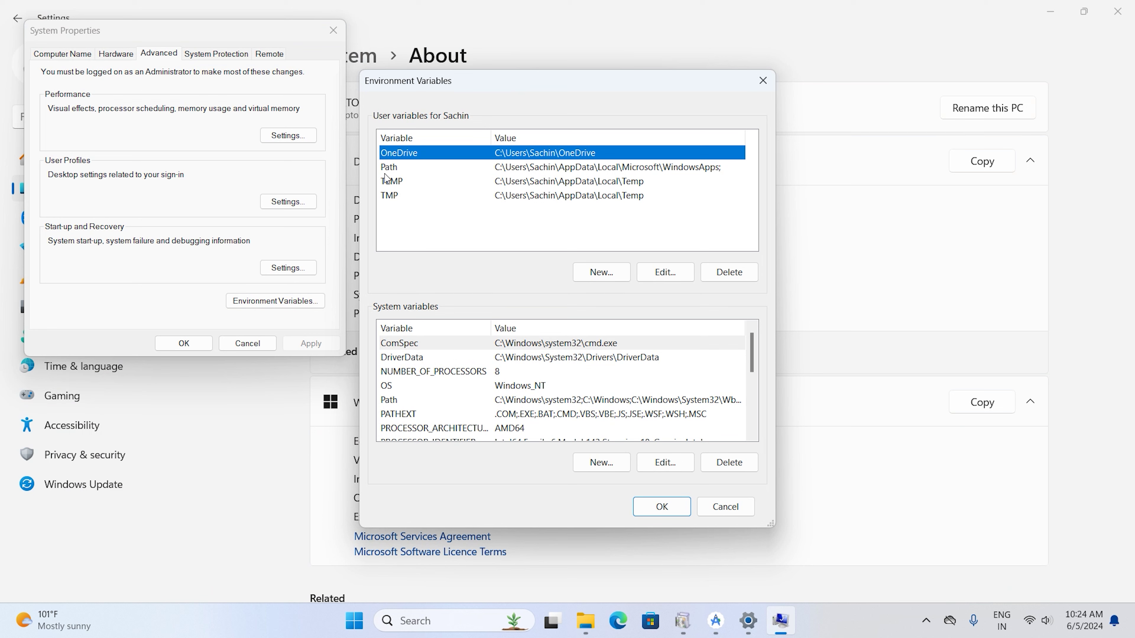
Step: Add the copied path C:\platform-tools as a new entry in the user Path variable and confirm it
click(389, 168)
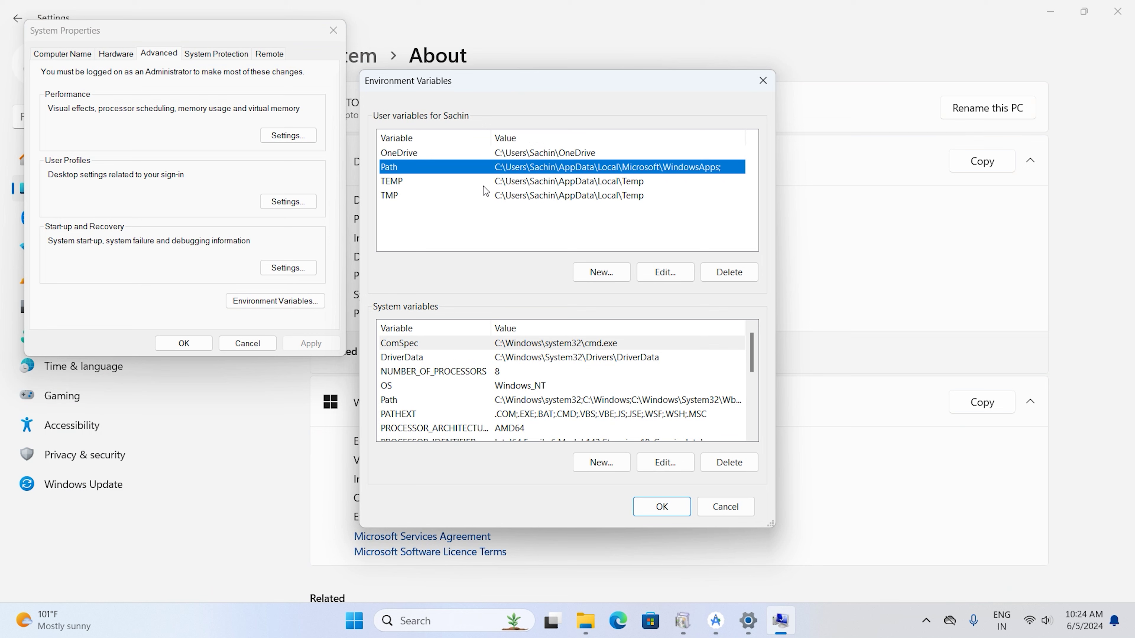
click(674, 275)
click(690, 152)
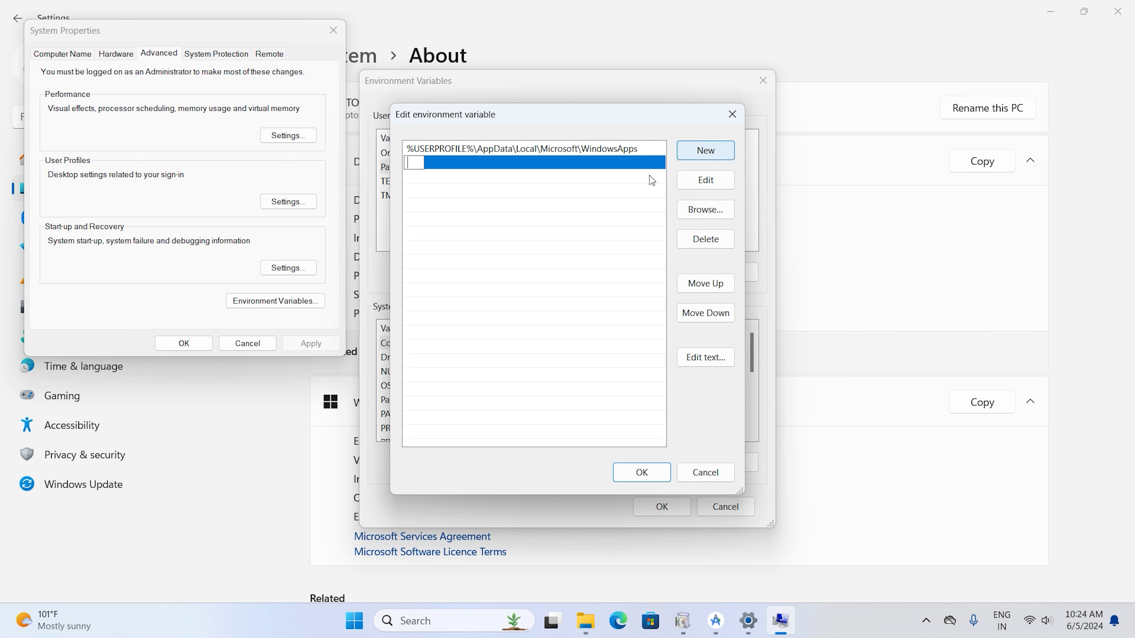
key(ctrl+v)
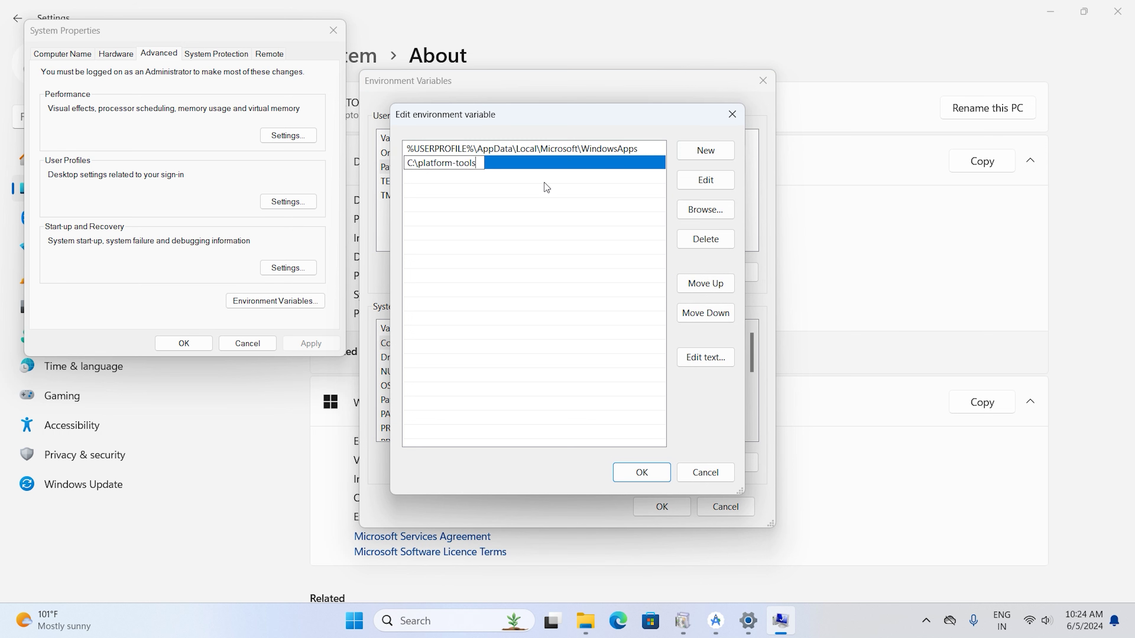
click(649, 473)
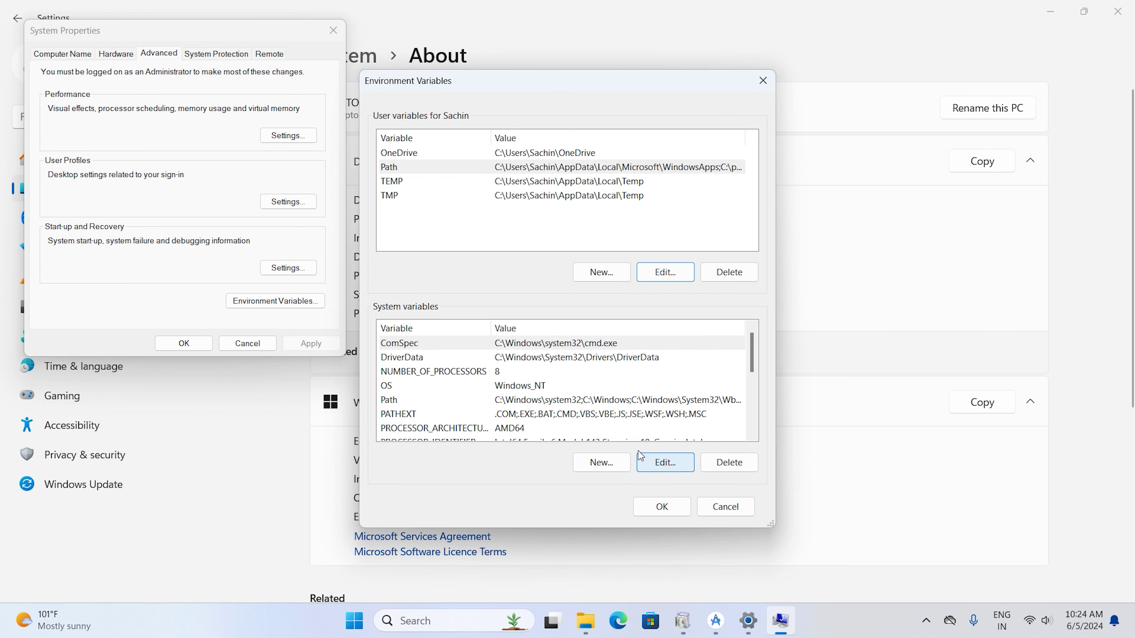
Step: Add C:\platform-tools as a new entry in the system Path variable, confirm all open dialogs, and close Settings
click(385, 401)
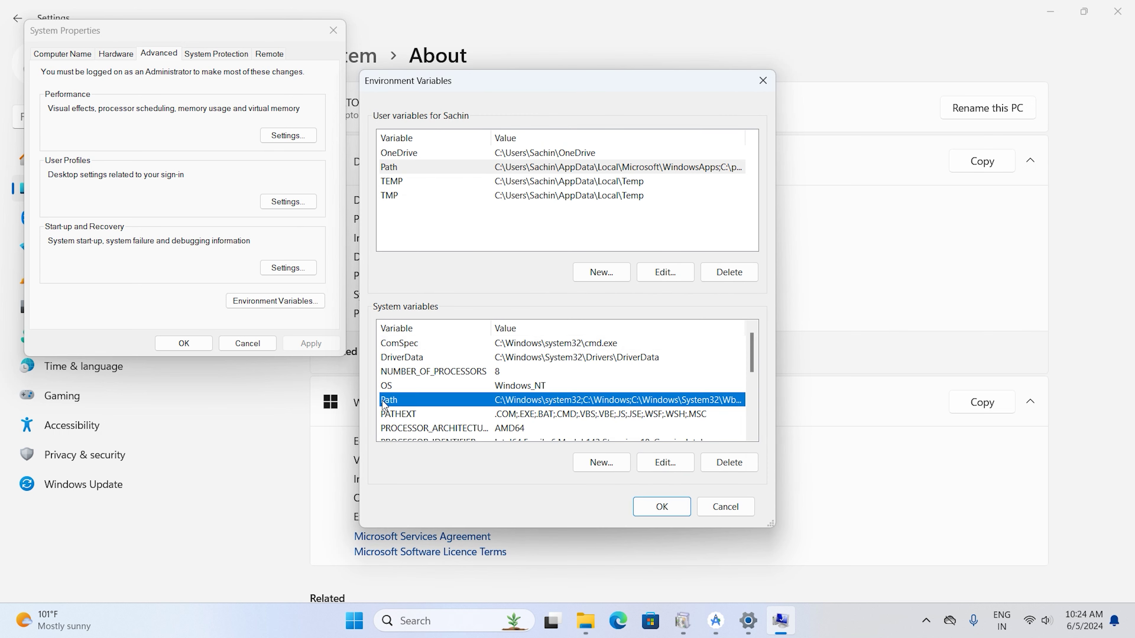
click(650, 463)
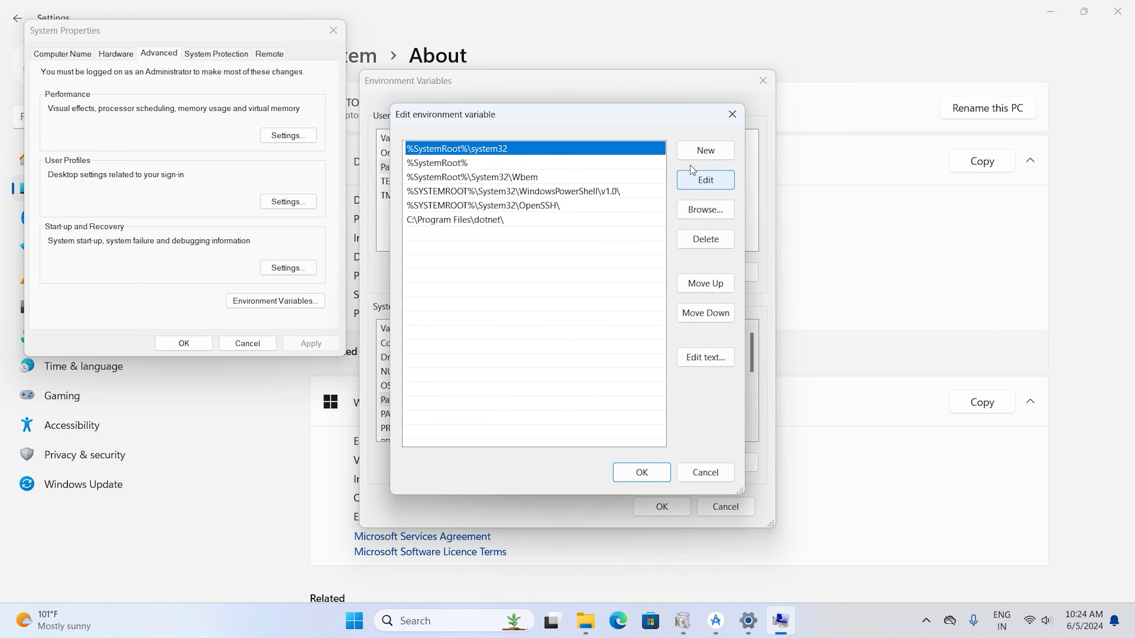
click(706, 150)
text(C:\platform-tools)
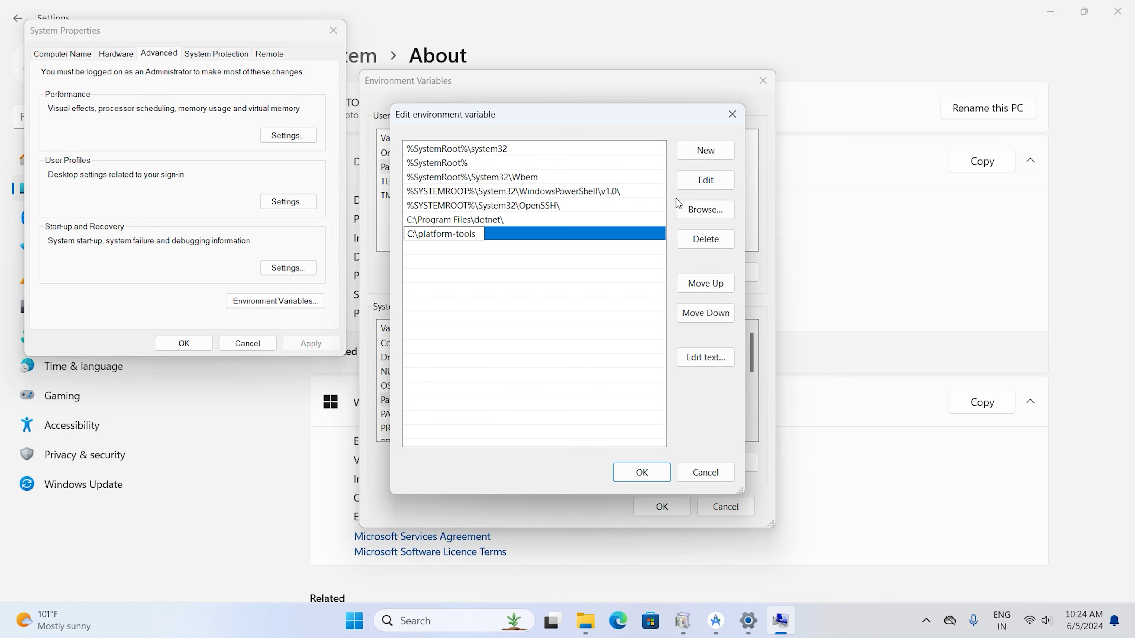
click(641, 472)
click(662, 506)
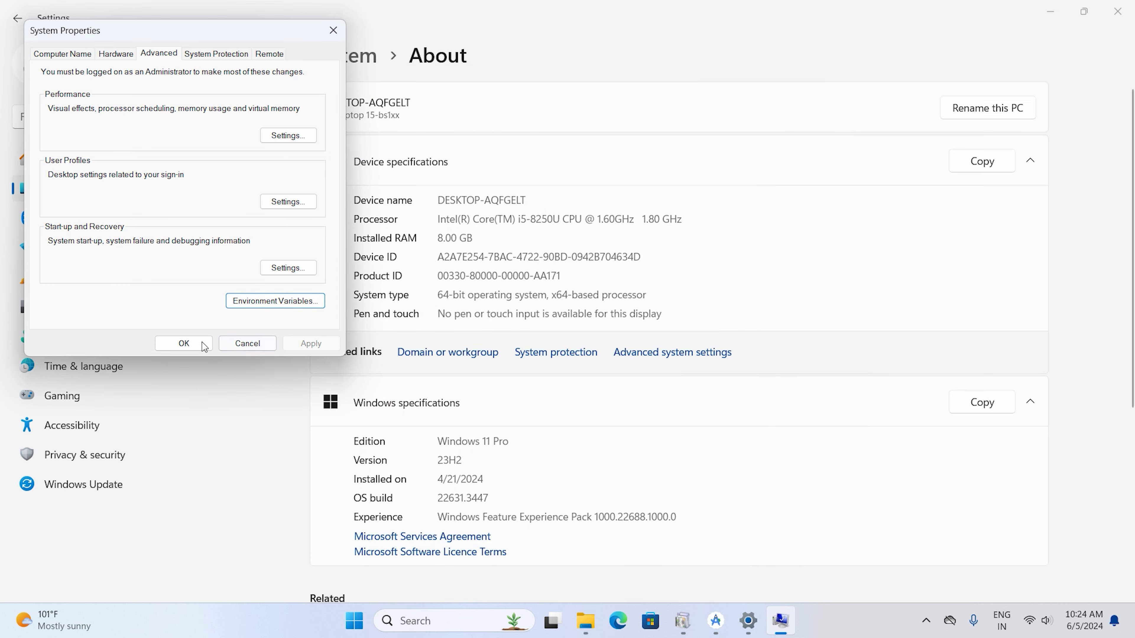
click(196, 348)
click(1117, 11)
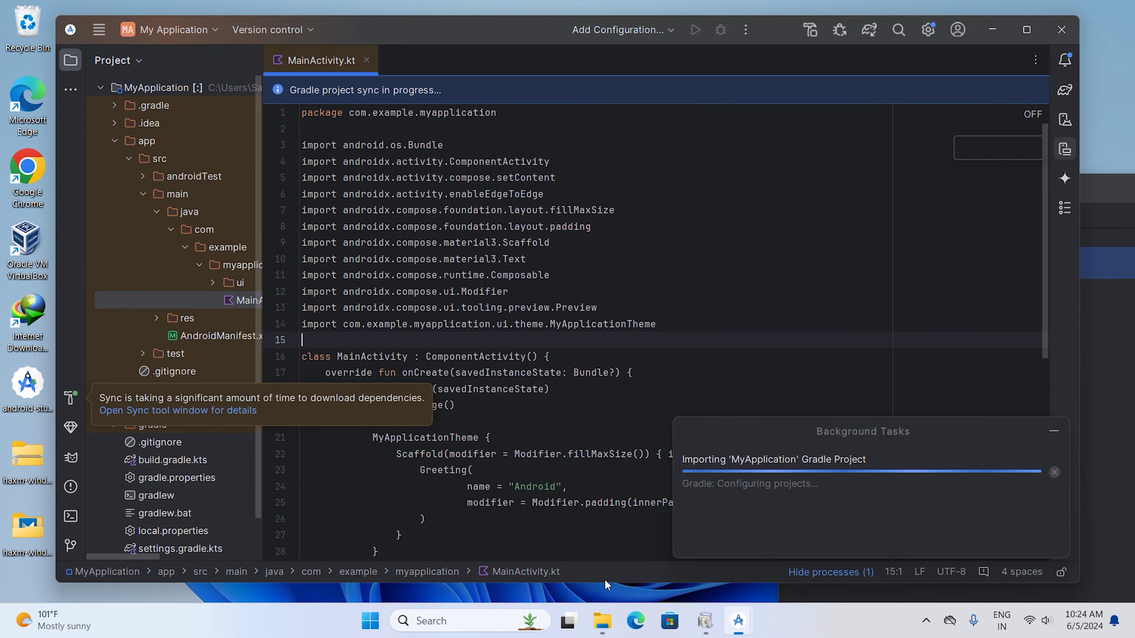
Step: Open Command Prompt, run adb to check that it is recognised, read through its output, and close the window
click(387, 620)
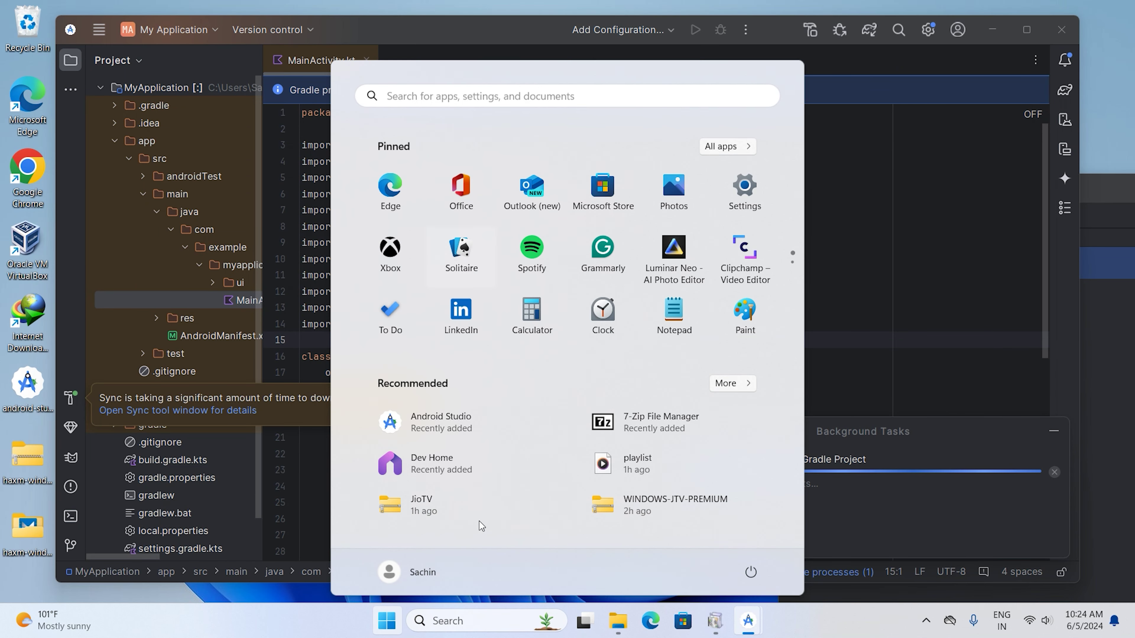
text(cmd)
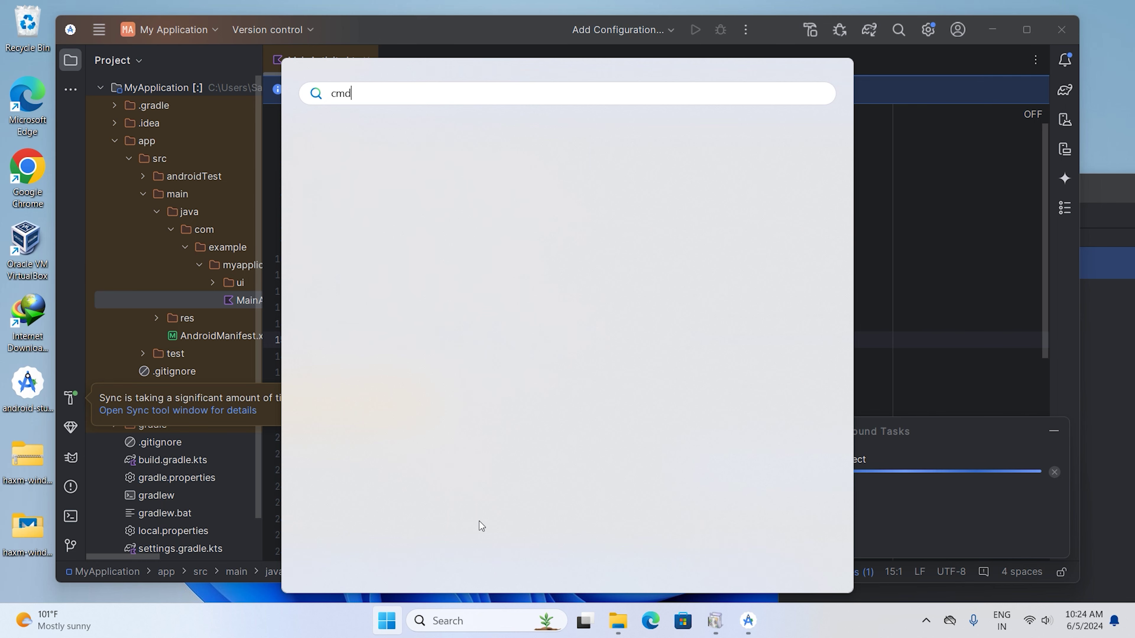
key(Return)
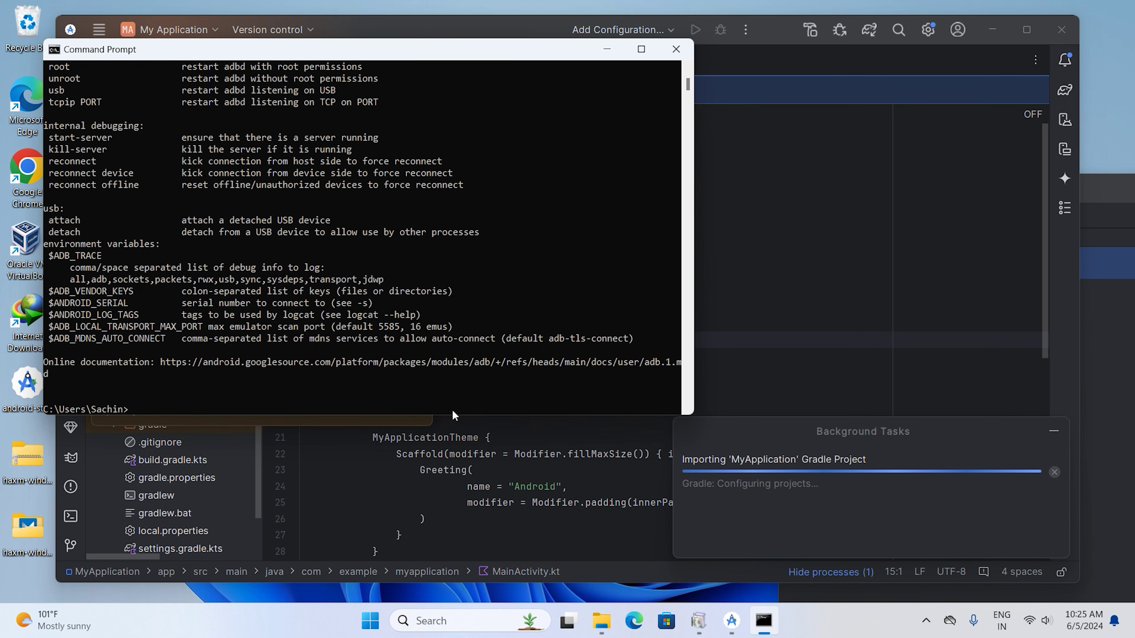
scroll(219, 248, up, 15)
scroll(298, 269, up, 20)
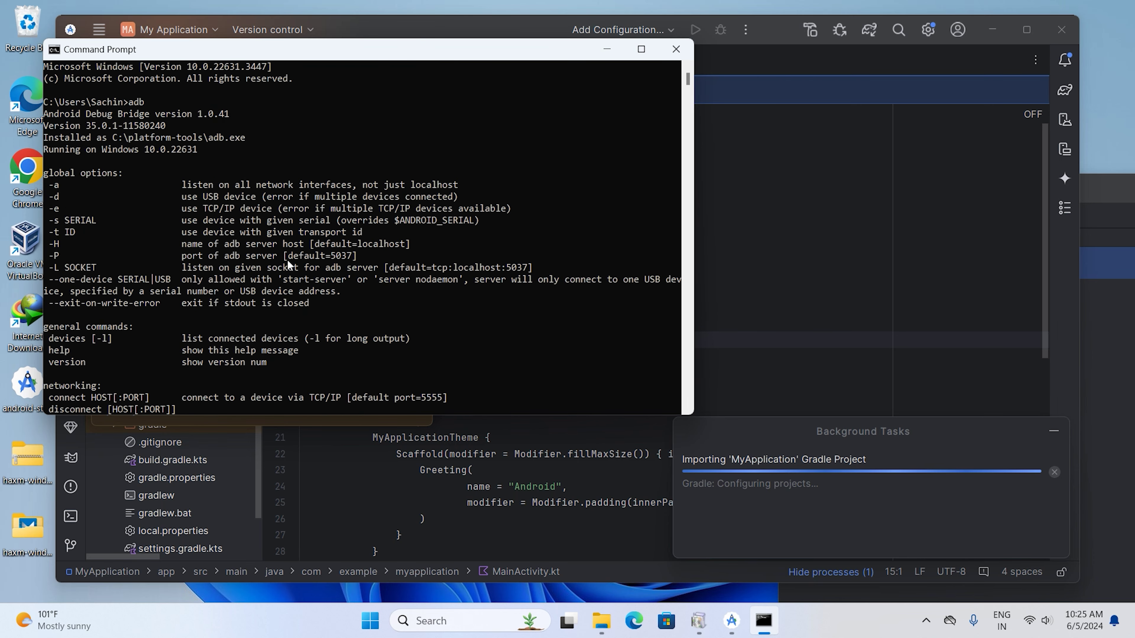
scroll(181, 200, down, 20)
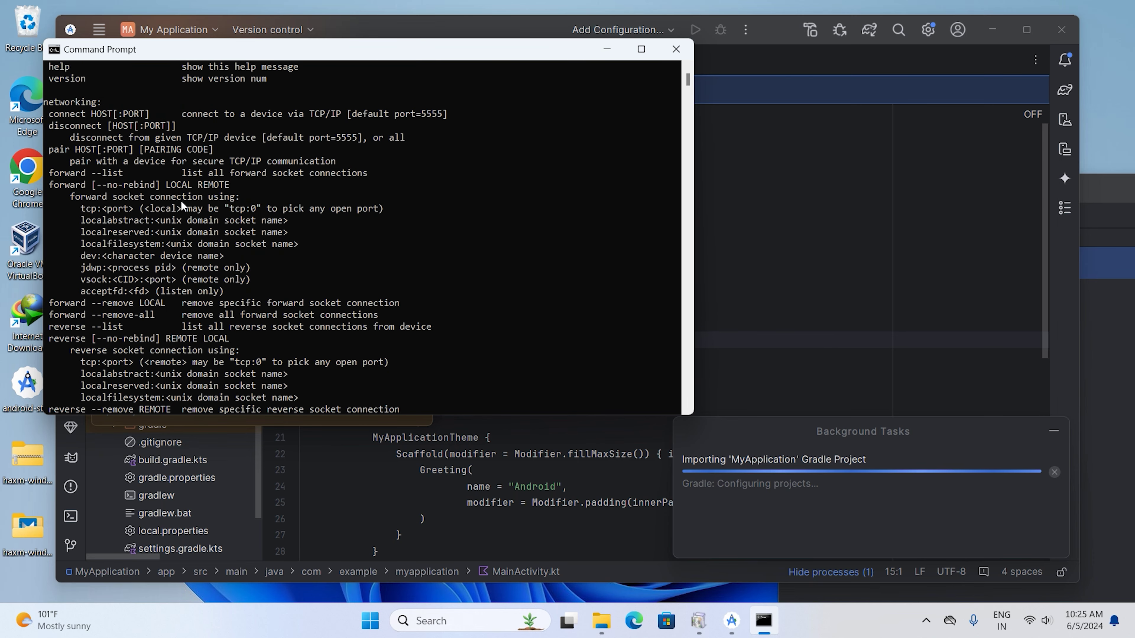
click(676, 49)
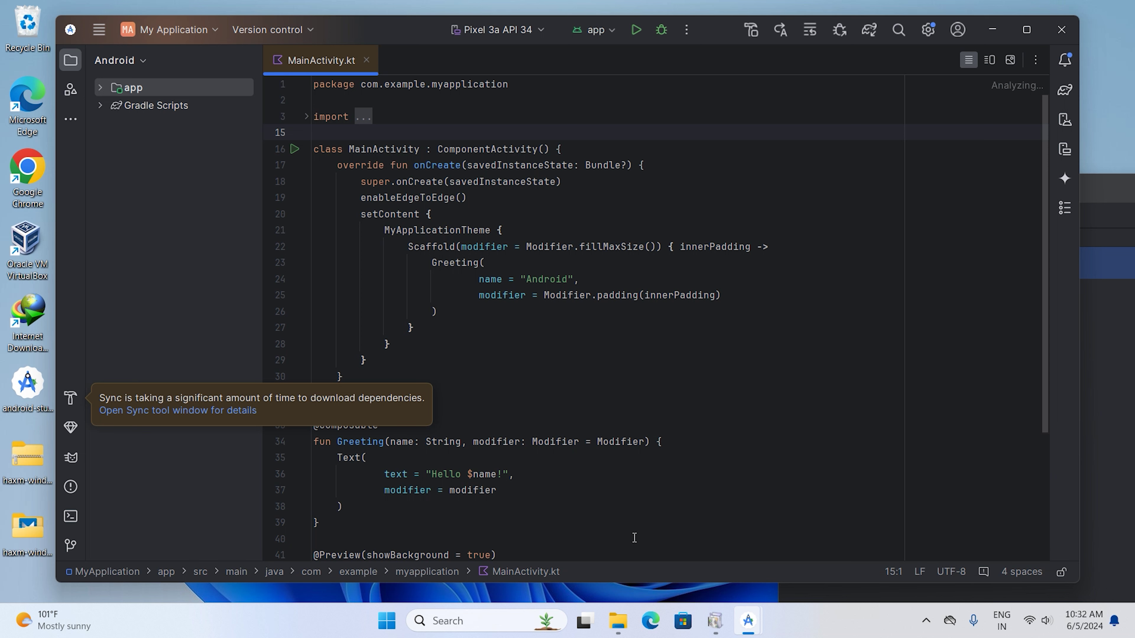
Step: Open the Gradle sync details in Android Studio and examine the dependency download log and the build result line
click(145, 412)
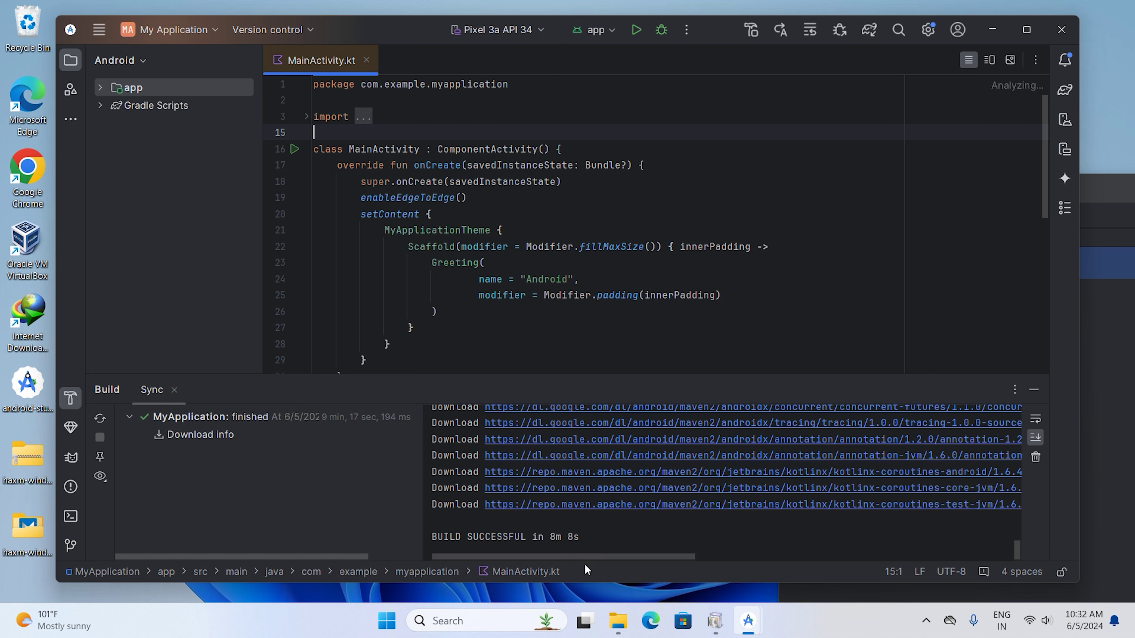
drag(455, 535, 623, 536)
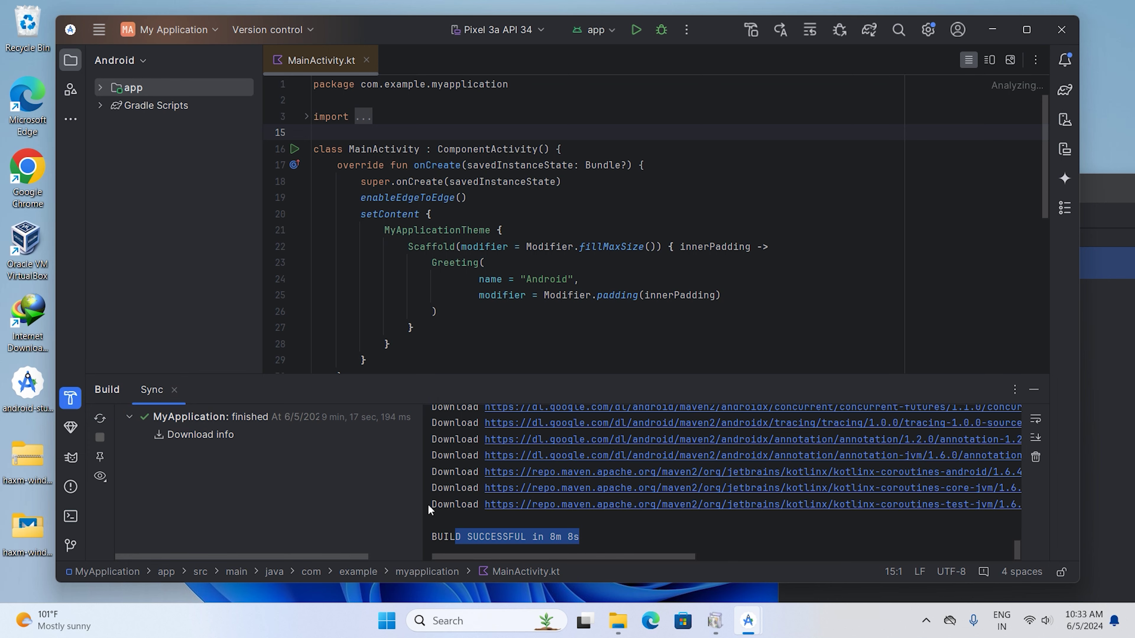
scroll(494, 513, up, 10)
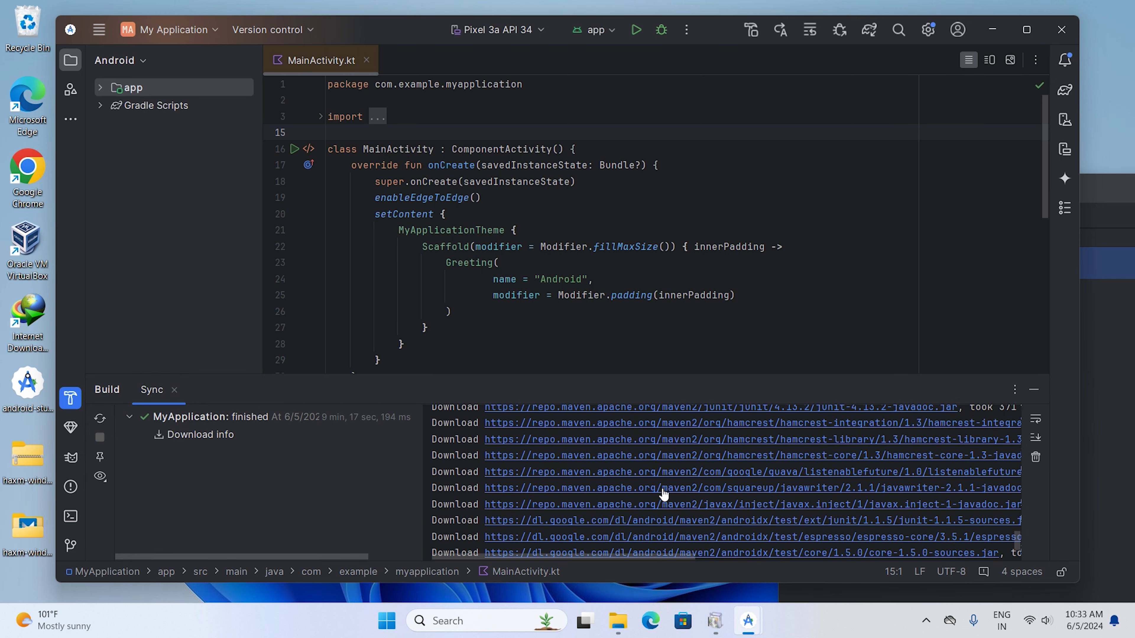
scroll(666, 496, up, 5)
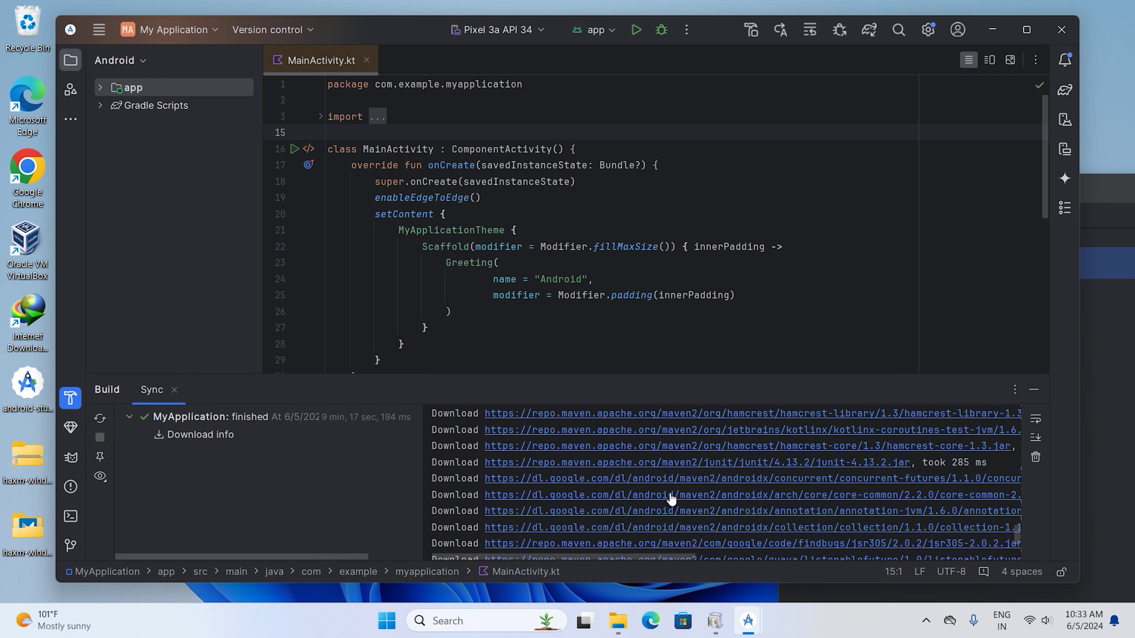
scroll(671, 498, down, 10)
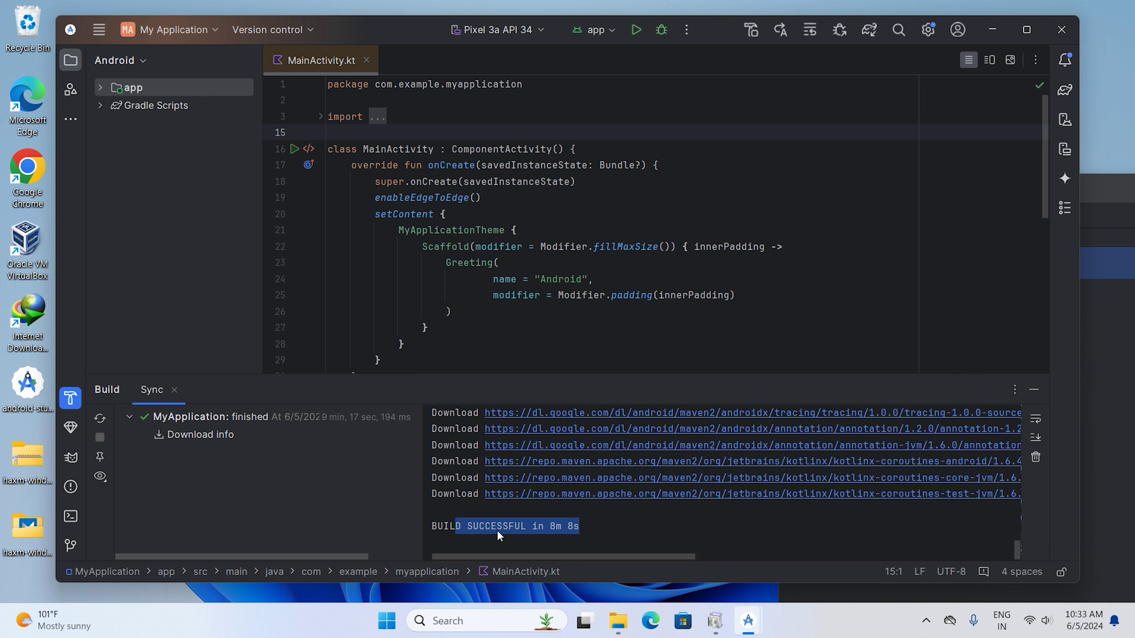
click(477, 527)
drag(463, 526, 680, 529)
click(679, 531)
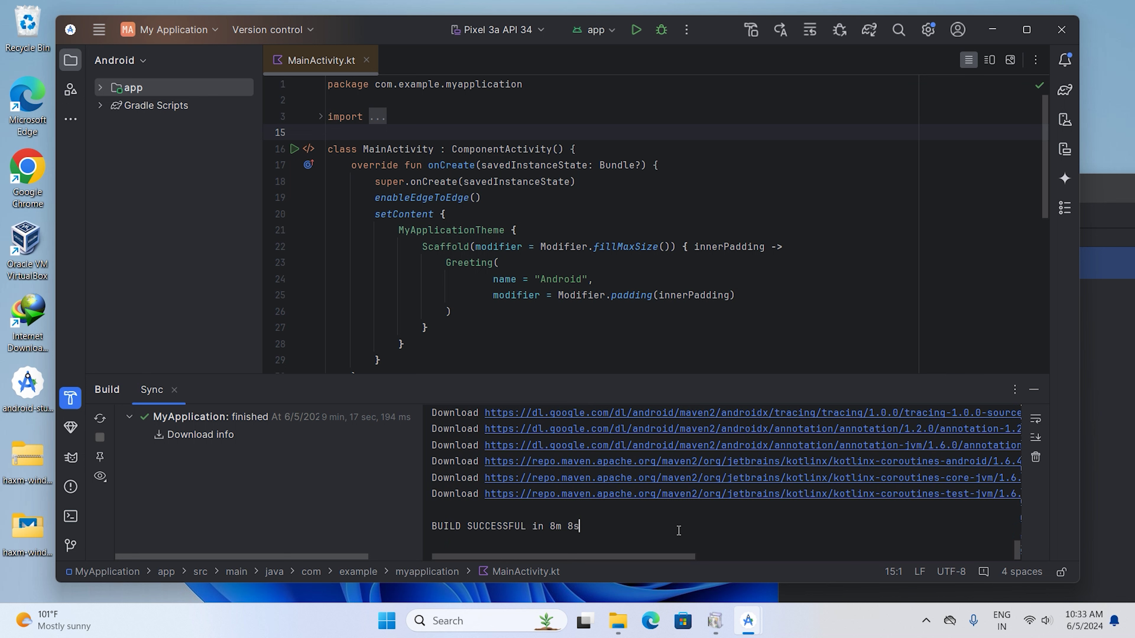
click(600, 535)
Step: Exit Android Studio with the MyApplication project open
click(99, 30)
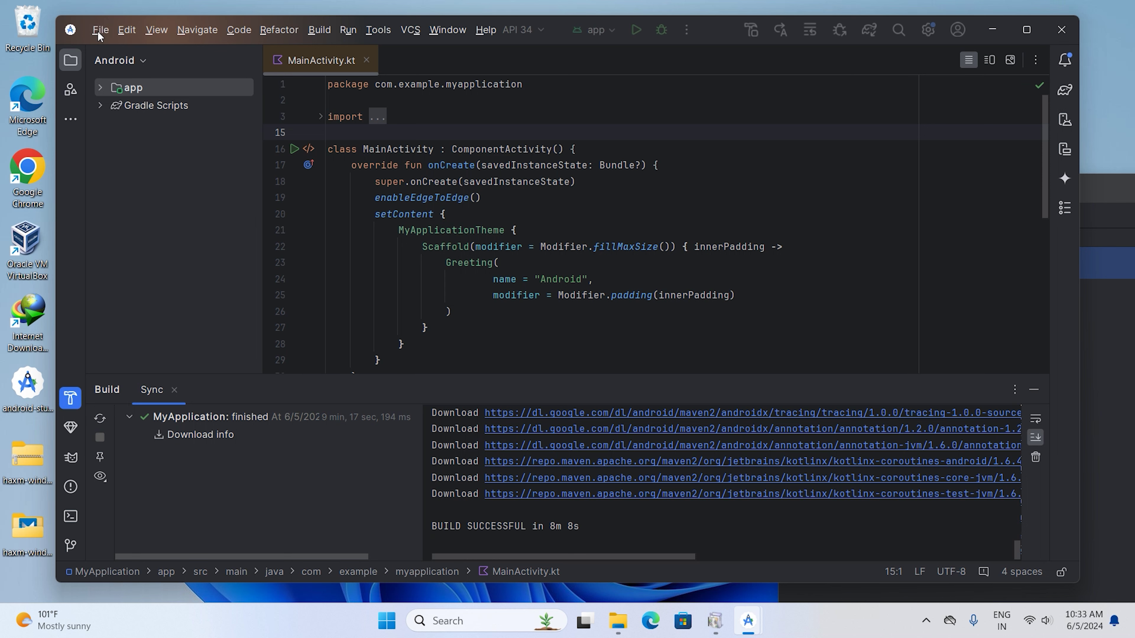
click(134, 439)
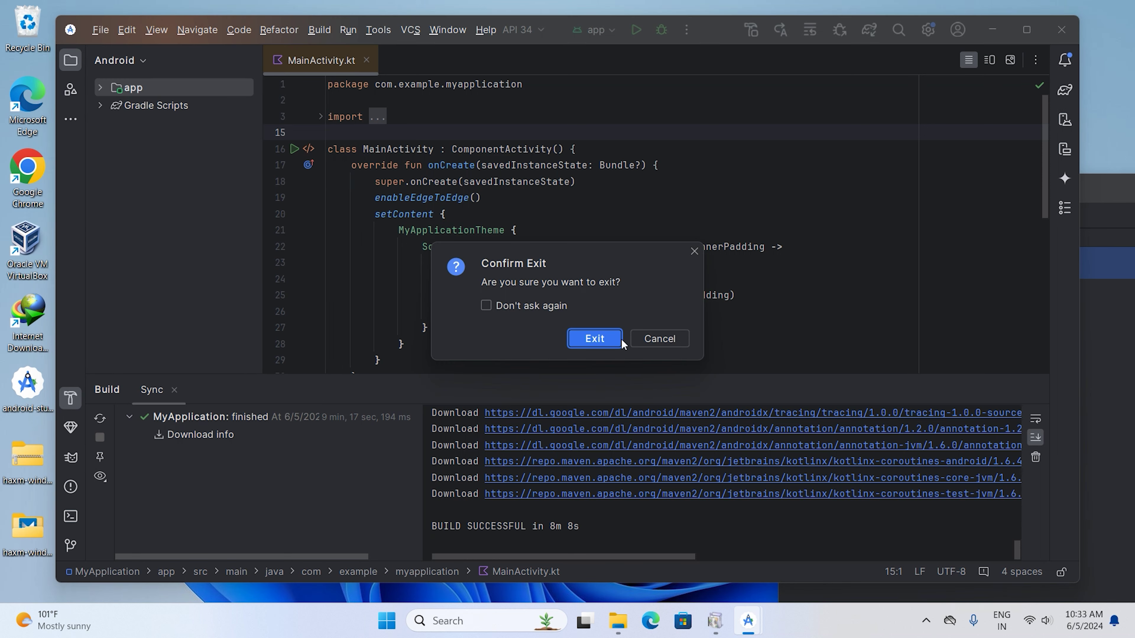